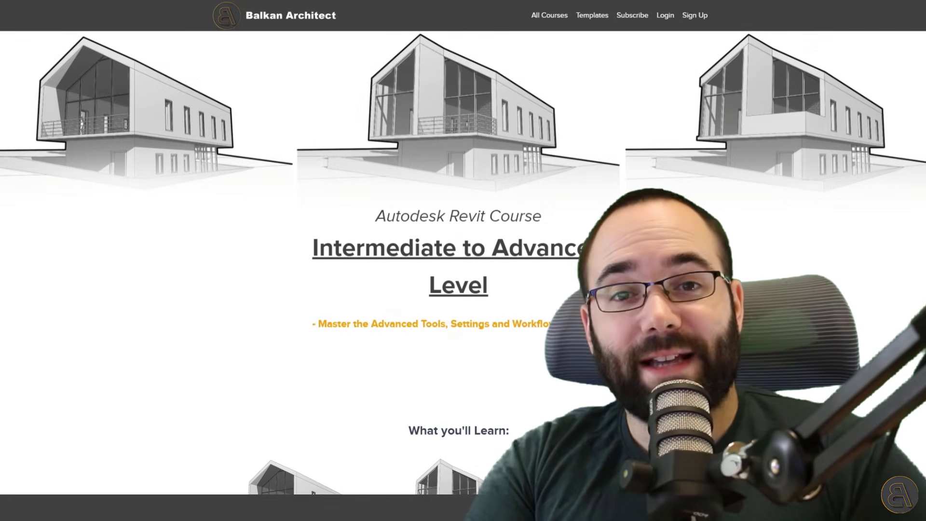
# Step: Look through the intermediate-to-advanced Revit course page, from the chapter descriptions down to the example curriculum
pyautogui.scroll(-5, 463, 262)
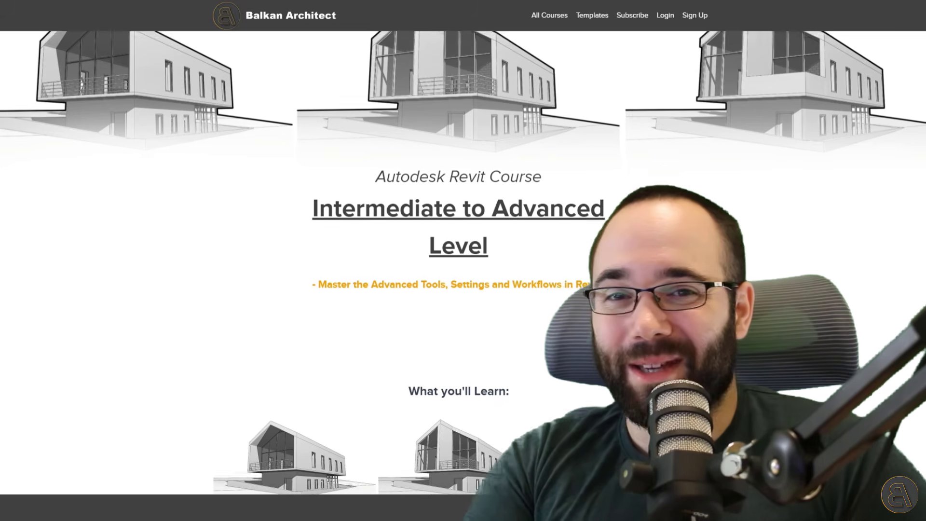
pyautogui.scroll(-7, 463, 263)
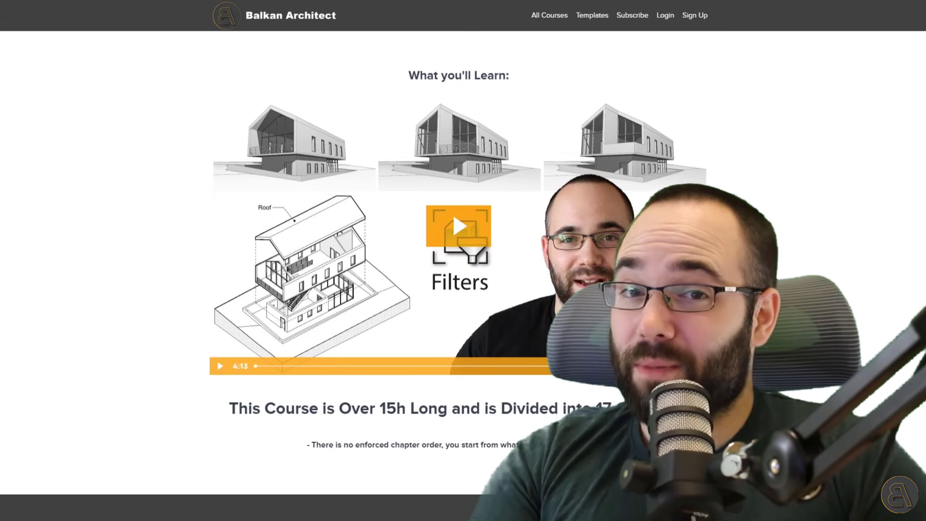
pyautogui.scroll(-5, 463, 263)
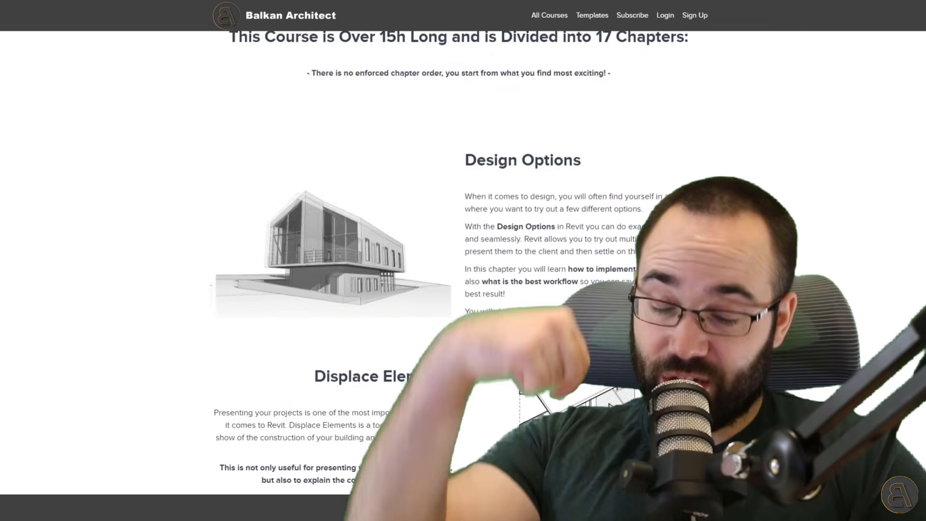
pyautogui.scroll(-4, 463, 262)
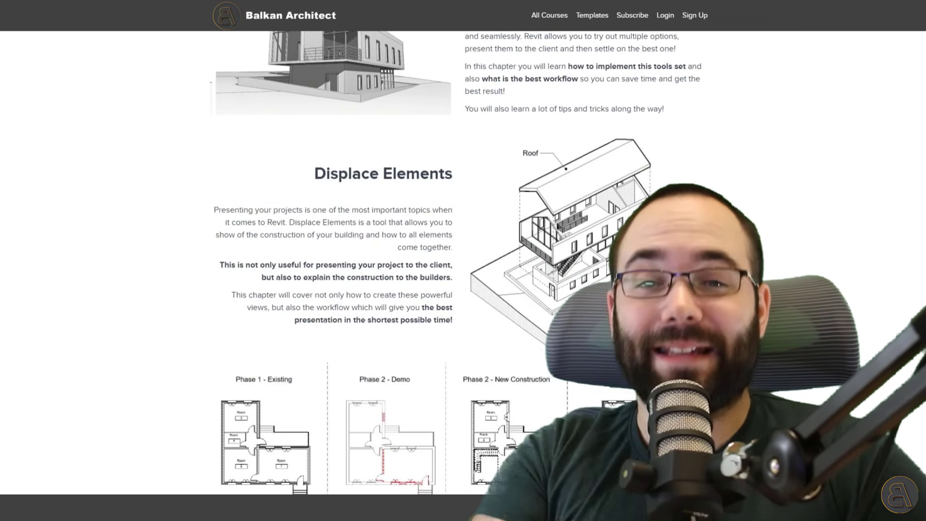
pyautogui.scroll(-7, 463, 262)
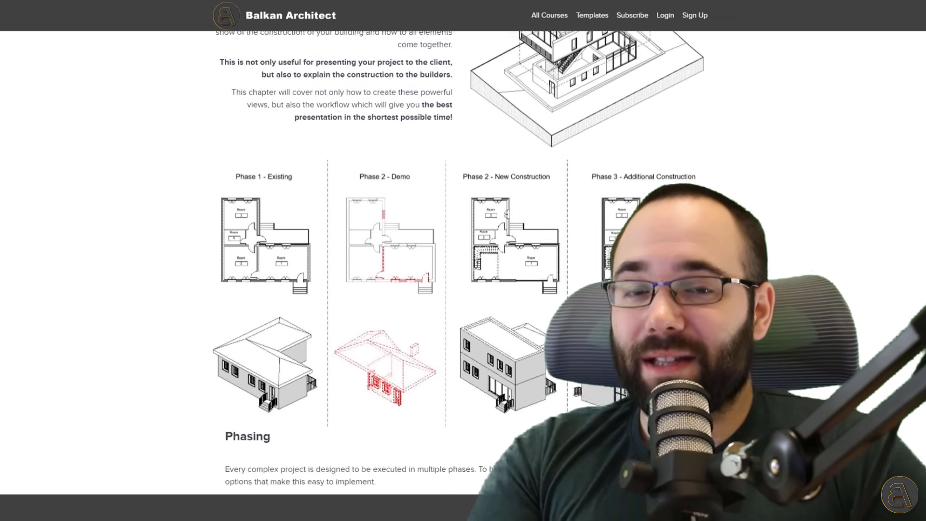
pyautogui.scroll(-2, 463, 262)
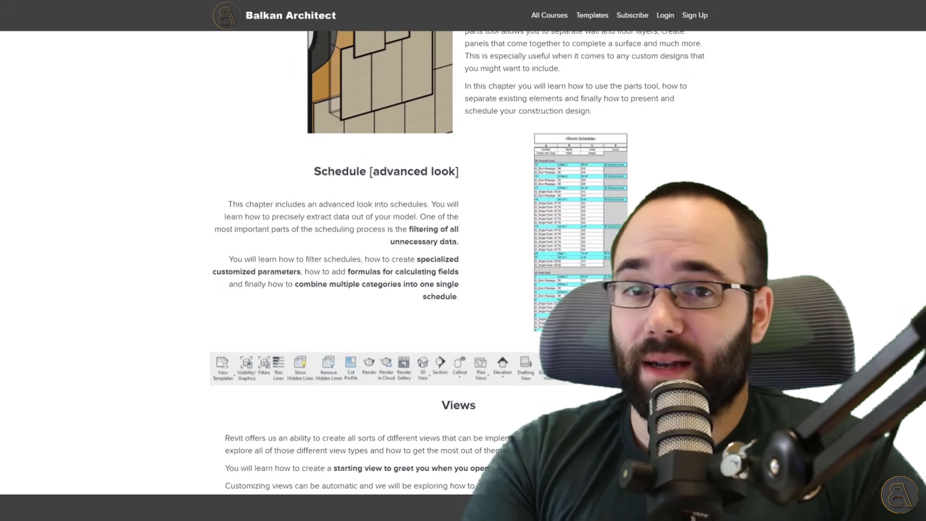
pyautogui.scroll(-6, 458, 261)
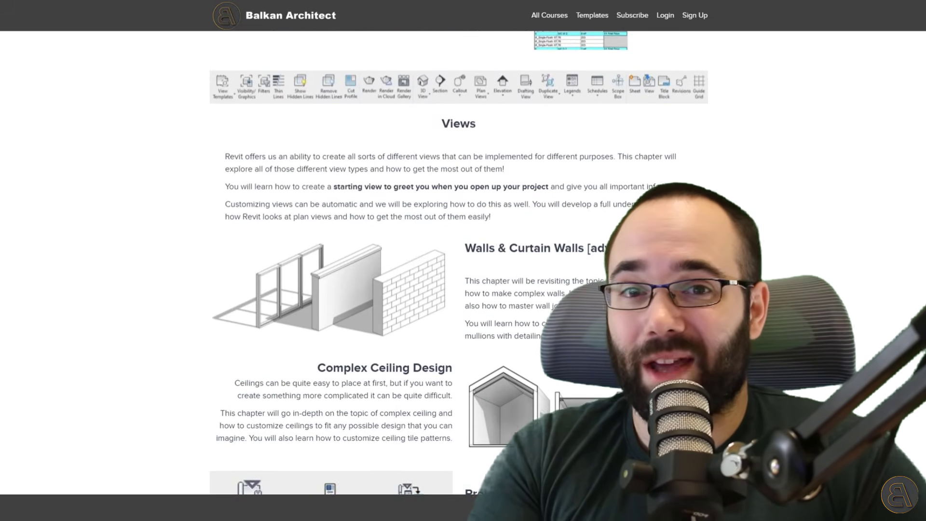
pyautogui.scroll(-7, 458, 260)
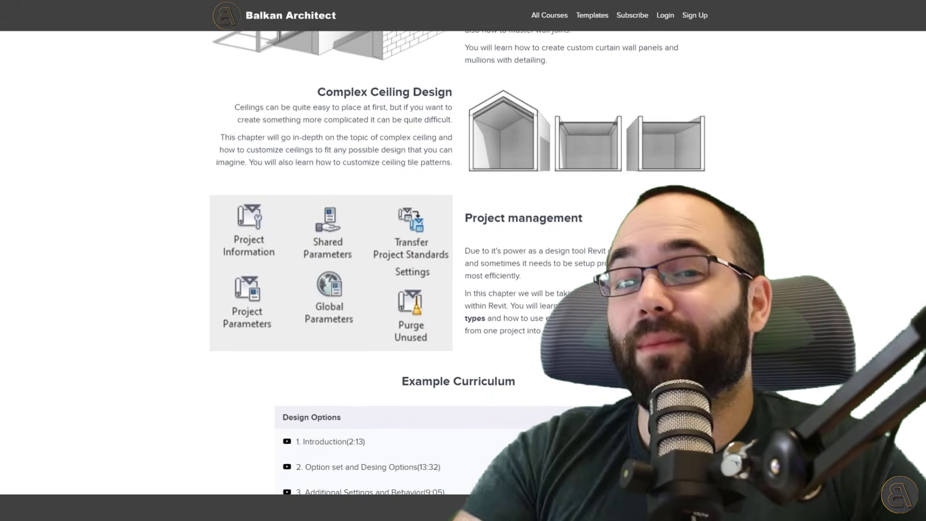
pyautogui.scroll(-6, 458, 261)
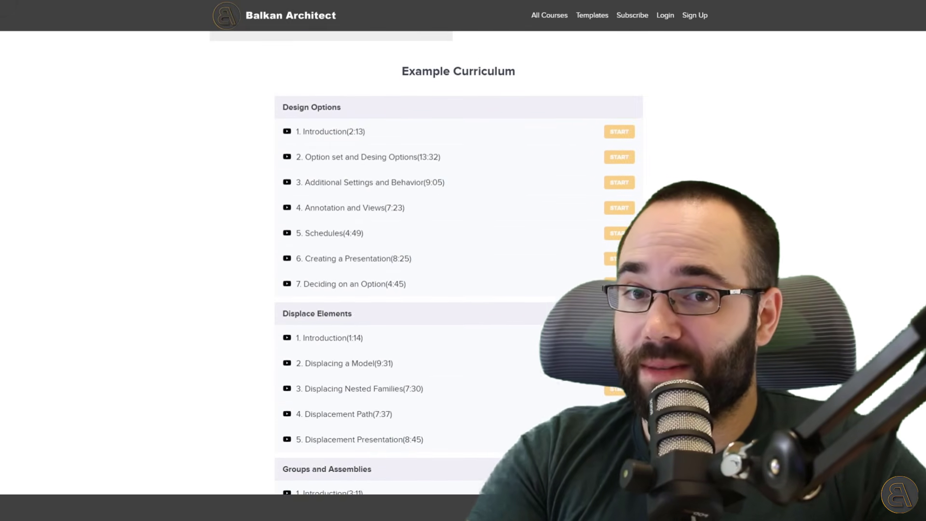
pyautogui.scroll(-4, 458, 261)
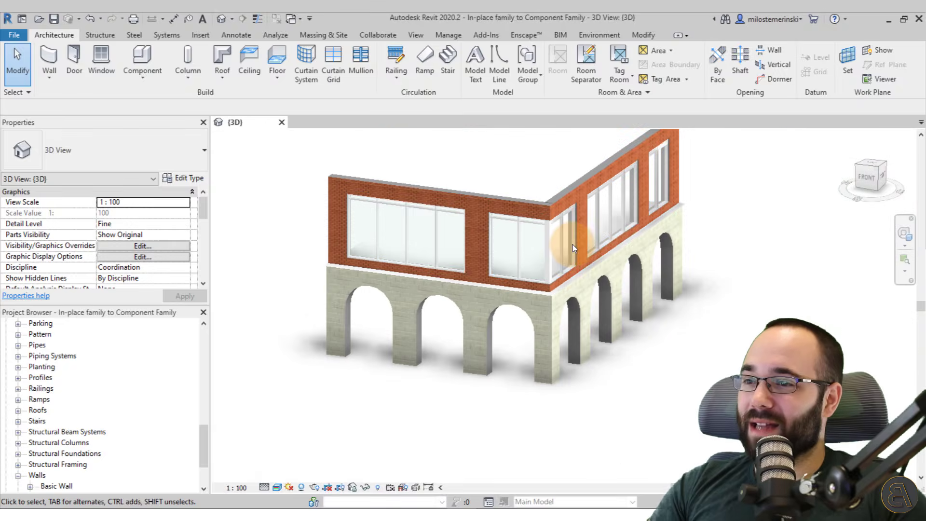
pyautogui.scroll(-3, 573, 248)
pyautogui.keyDown('shift'); pyautogui.moveTo(289, 310); pyautogui.dragTo(268, 318, button='middle'); pyautogui.keyUp('shift')
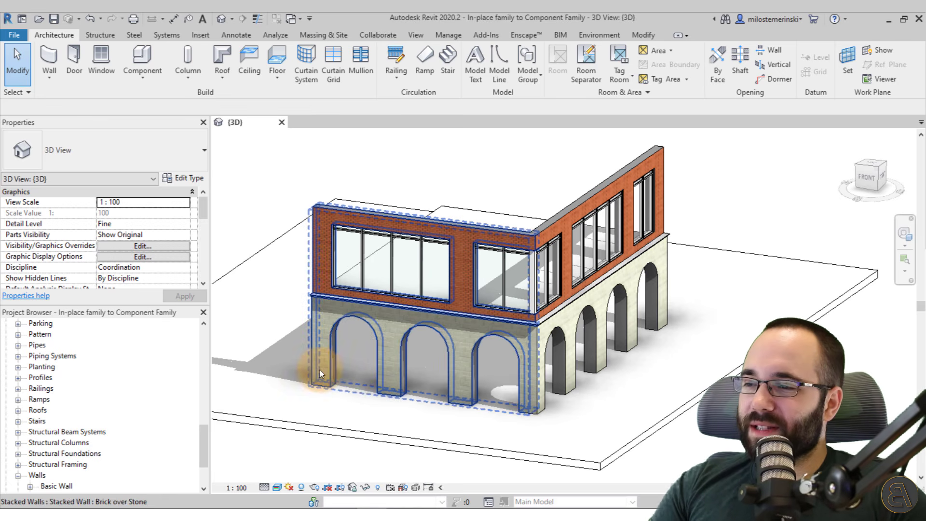
pyautogui.click(346, 395)
pyautogui.click(337, 404)
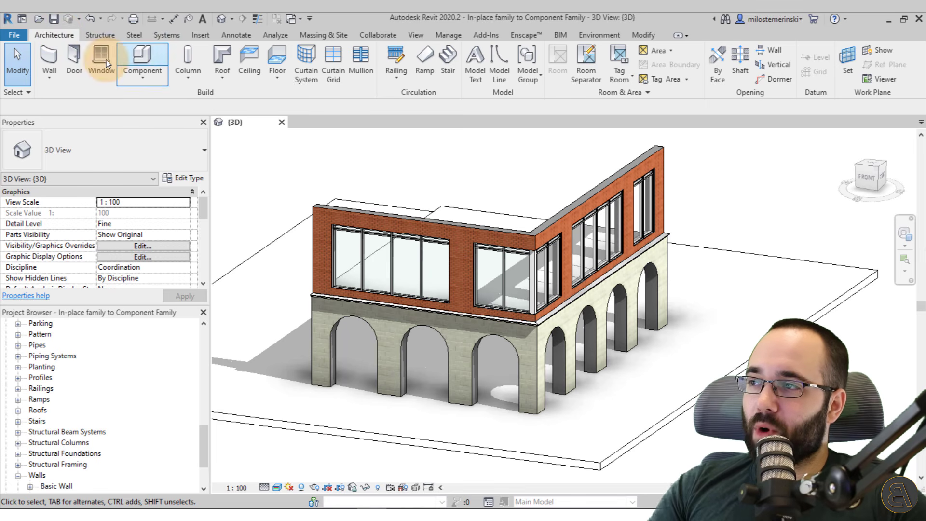
# Step: Start a new in-place model and assign it to the Walls family category
pyautogui.click(138, 79)
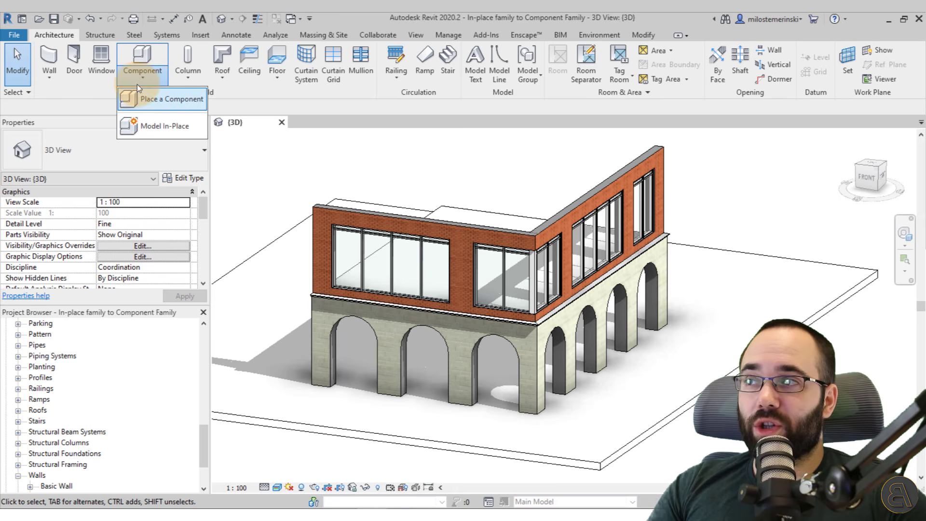
pyautogui.click(141, 135)
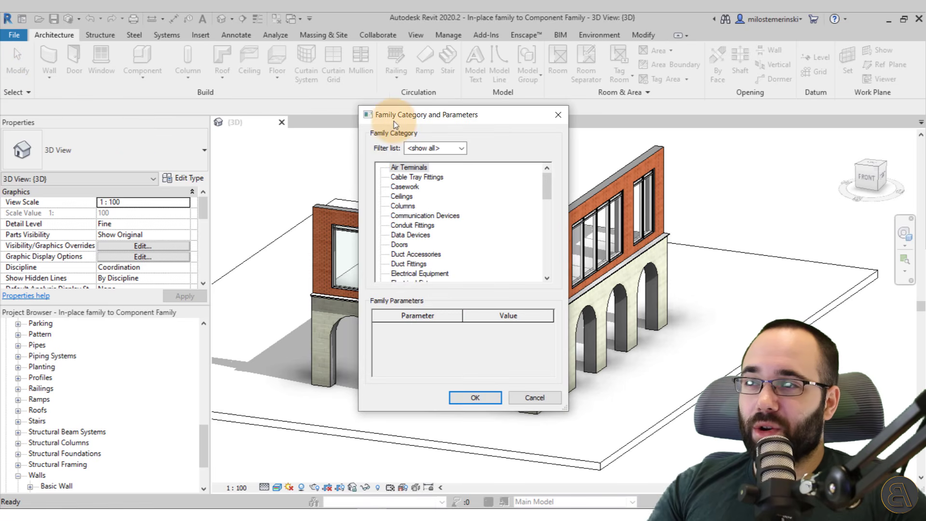
pyautogui.moveTo(393, 121); pyautogui.dragTo(368, 121)
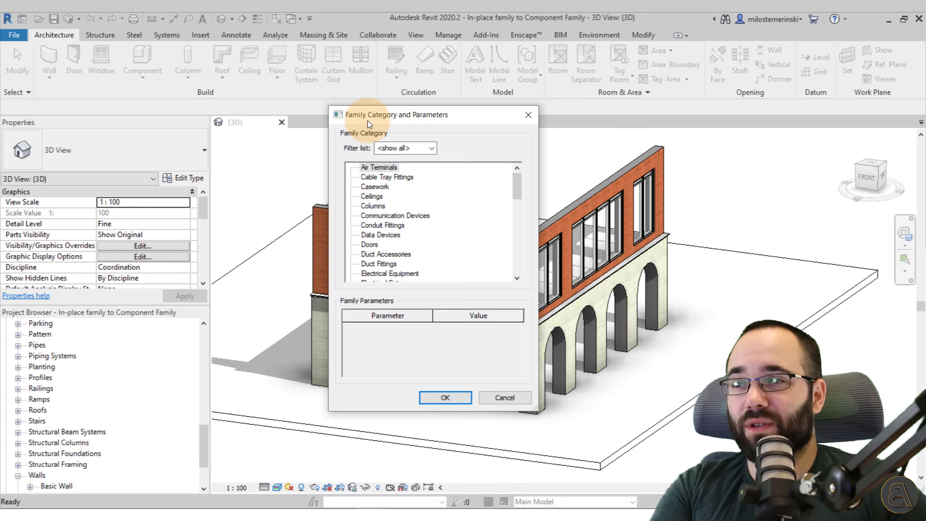
pyautogui.moveTo(517, 183); pyautogui.dragTo(519, 283)
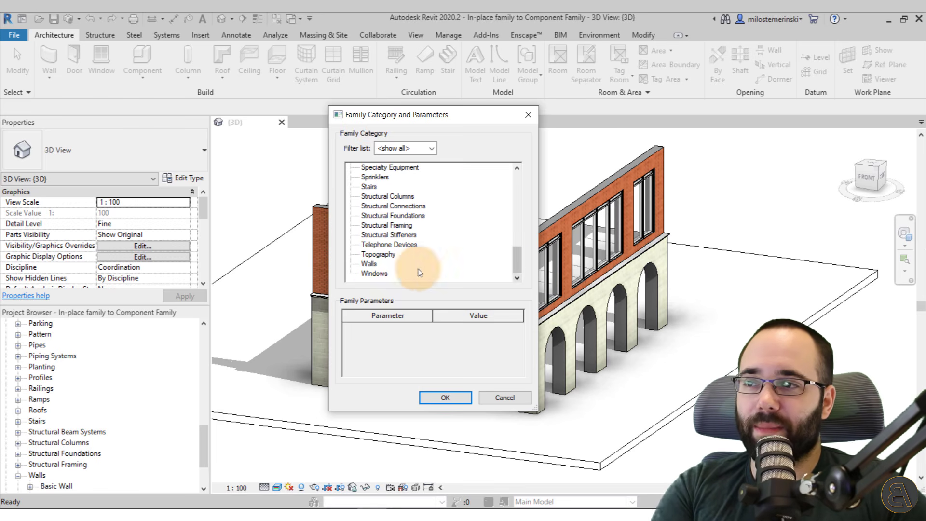
pyautogui.click(371, 264)
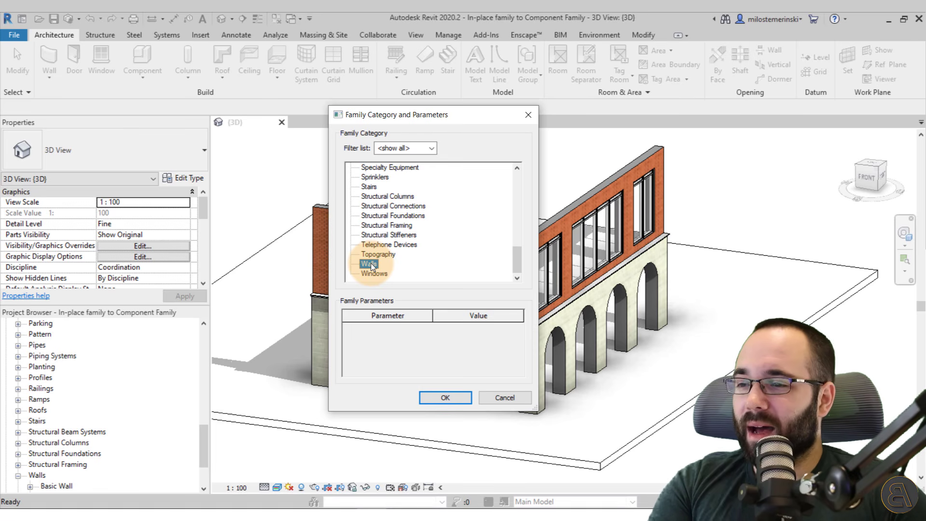
pyautogui.click(432, 401)
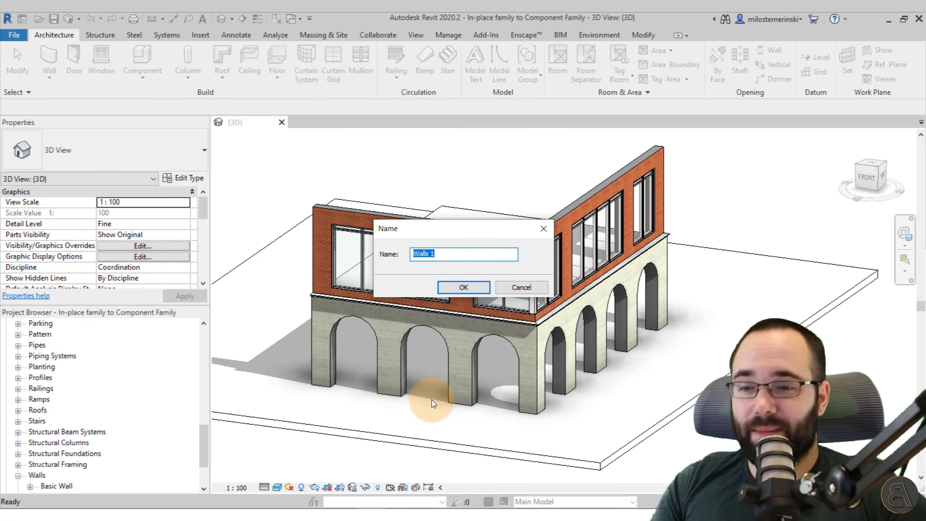
# Step: Name the in-place wall family "Cover"
pyautogui.write('Arc')
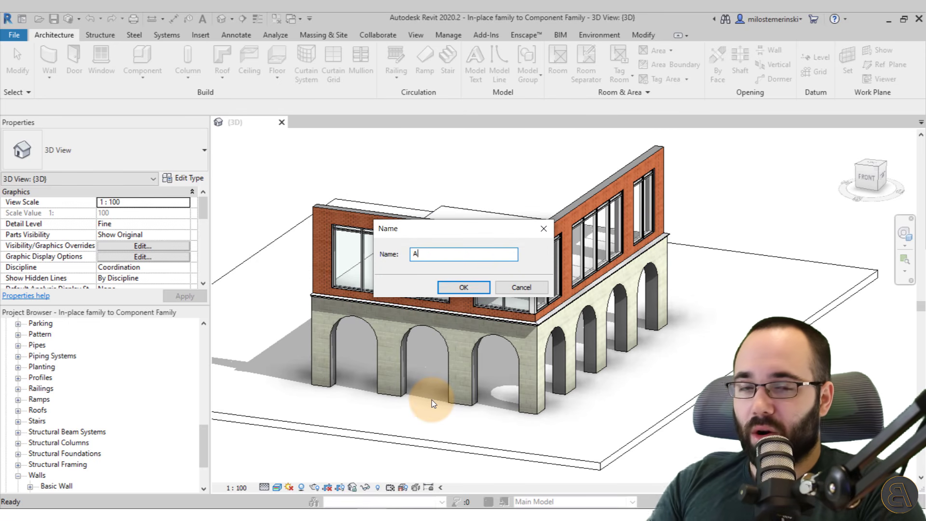
pyautogui.press('BackSpace')
pyautogui.press('BackSpace')
pyautogui.press('BackSpace')
pyautogui.press('BackSpace')
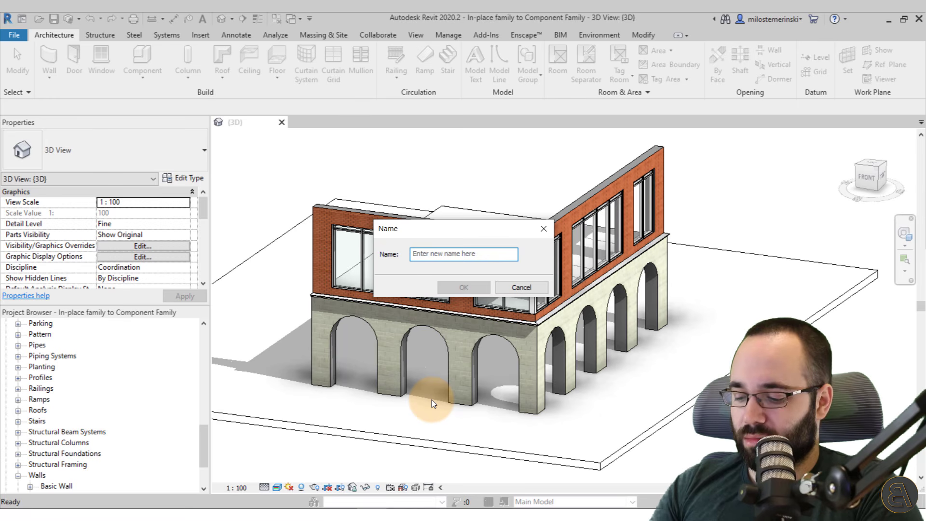
pyautogui.write('Cover')
pyautogui.press('Return')
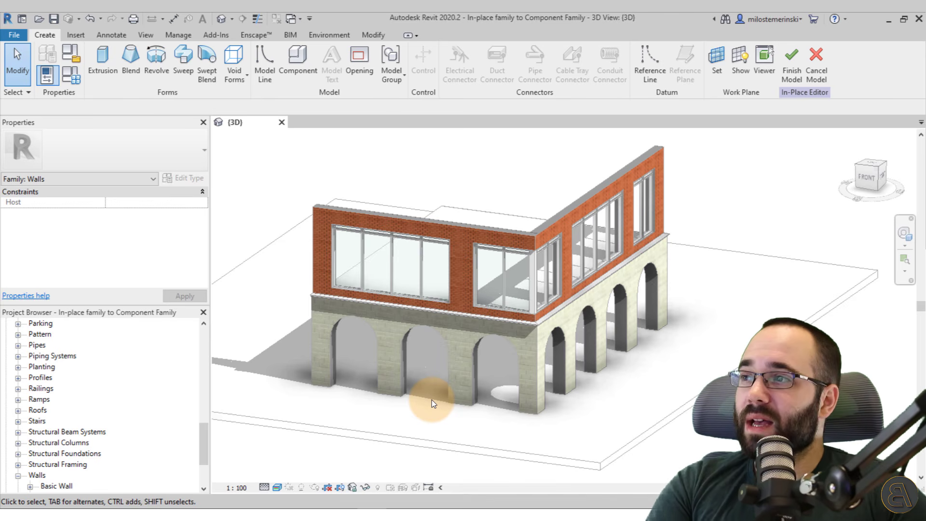
# Step: Set the work plane by picking the front face of the stone wall with the arches
pyautogui.click(718, 72)
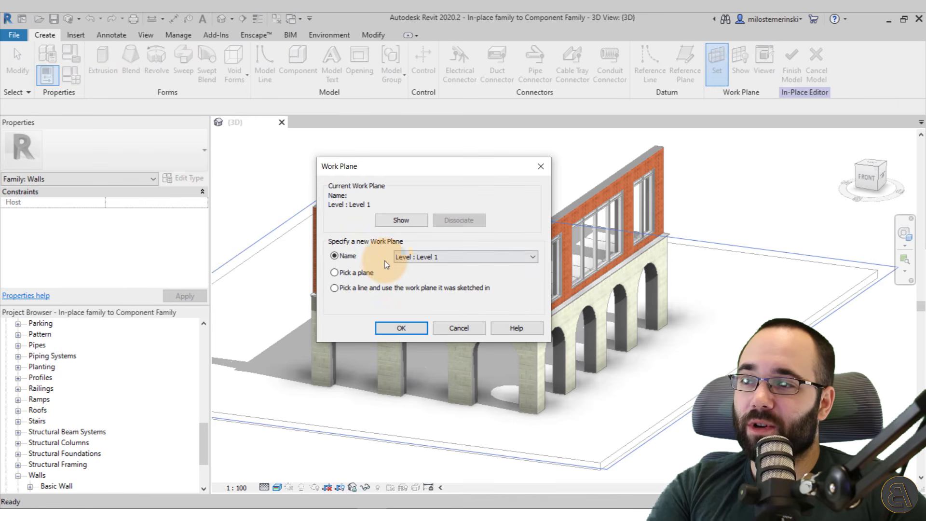
pyautogui.click(359, 274)
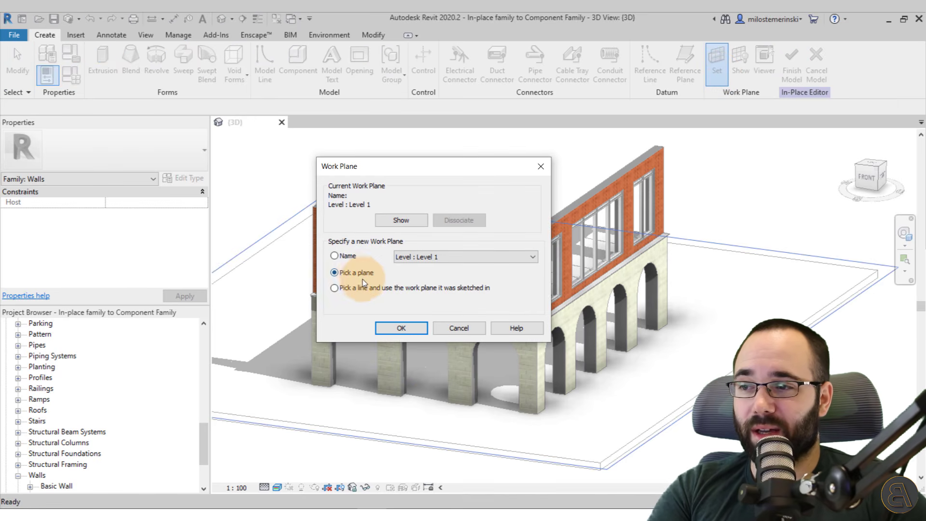
pyautogui.click(402, 328)
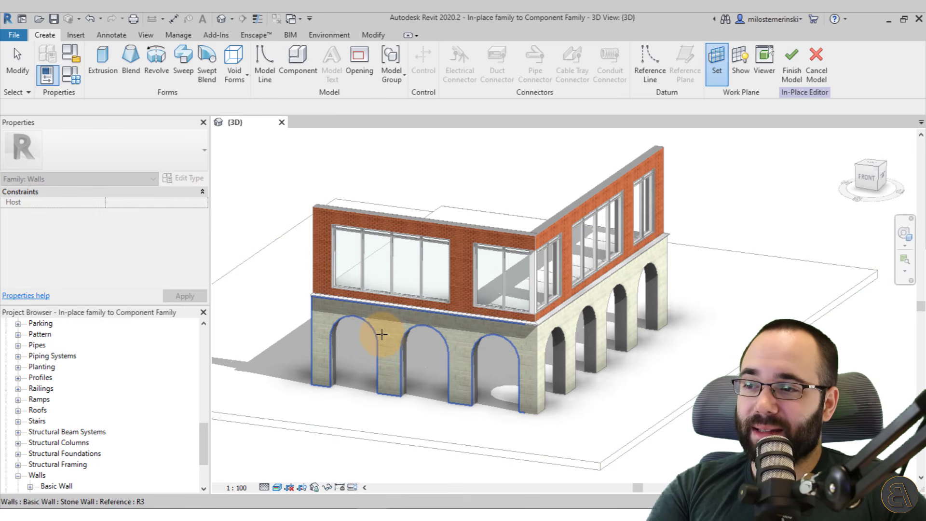
pyautogui.click(382, 334)
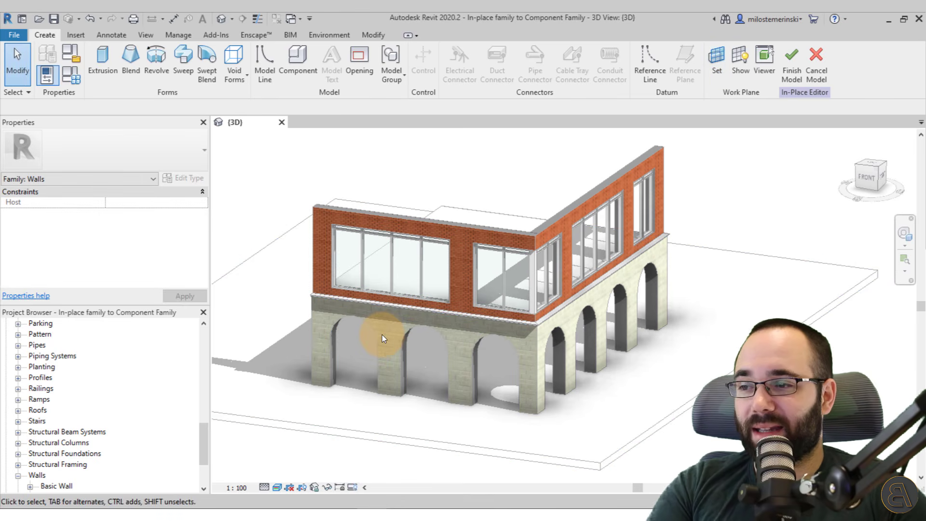
# Step: Start a sweep and pick the front edges of the stone wall's first arch opening, both vertical sides and the curve, as its path
pyautogui.scroll(8, 311, 363)
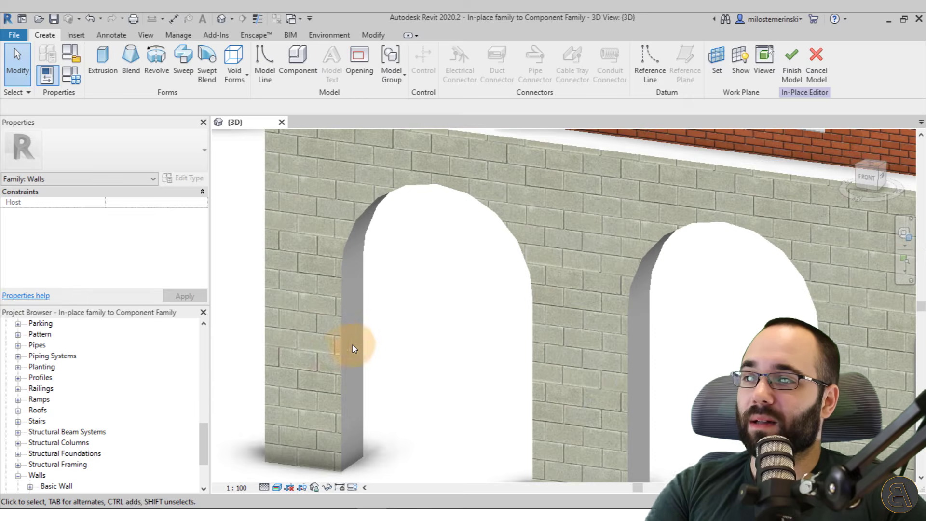
pyautogui.moveTo(439, 330); pyautogui.dragTo(422, 311, button='middle')
pyautogui.scroll(-1, 424, 315)
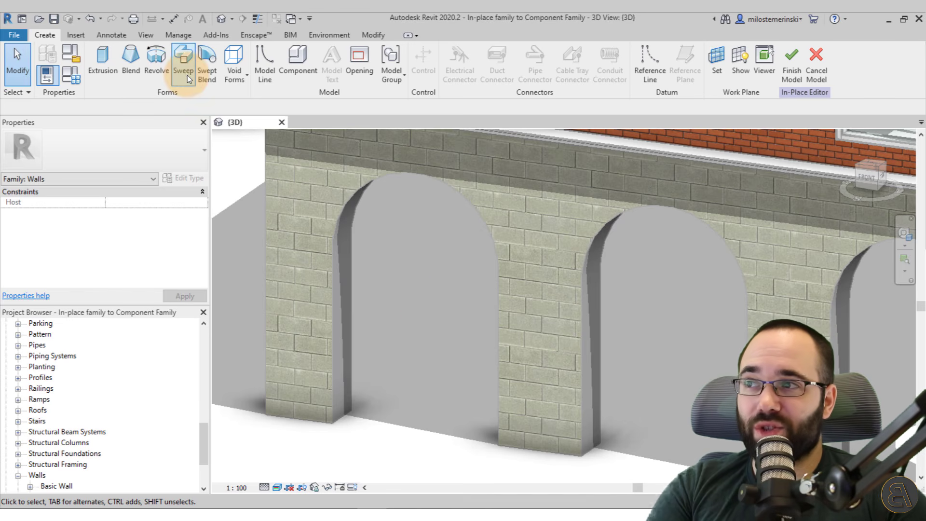
pyautogui.click(183, 60)
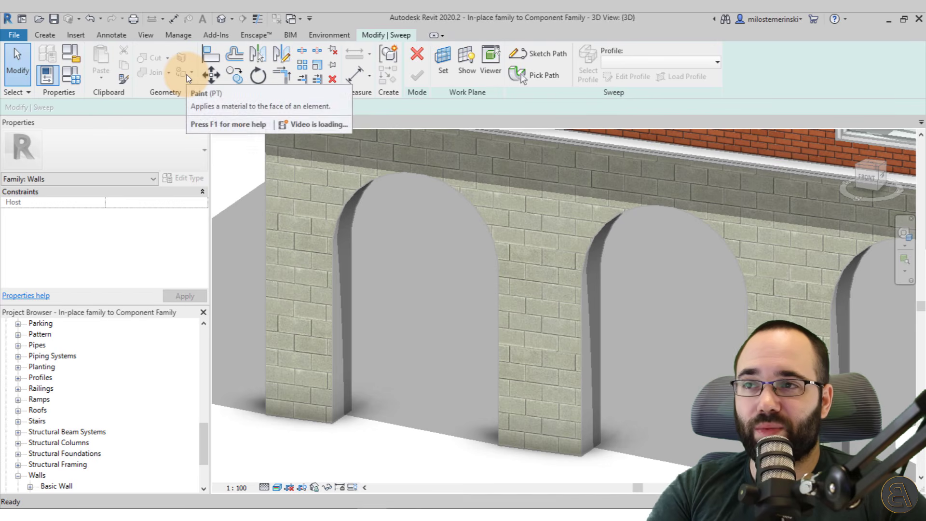
pyautogui.click(526, 77)
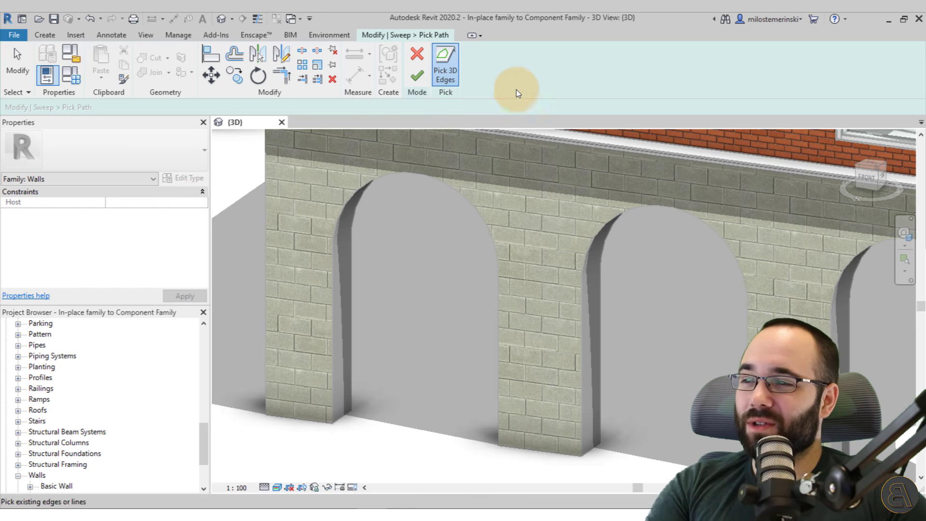
pyautogui.click(335, 284)
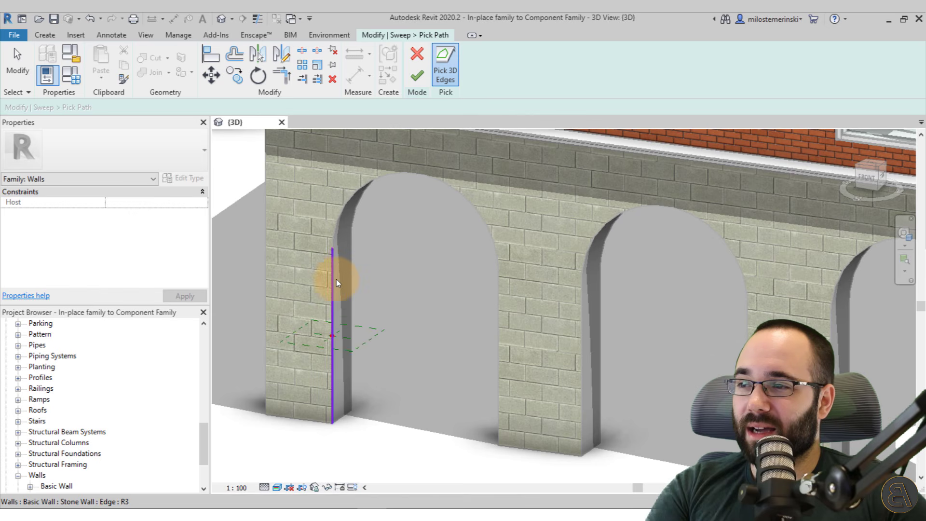
pyautogui.click(337, 221)
pyautogui.click(500, 327)
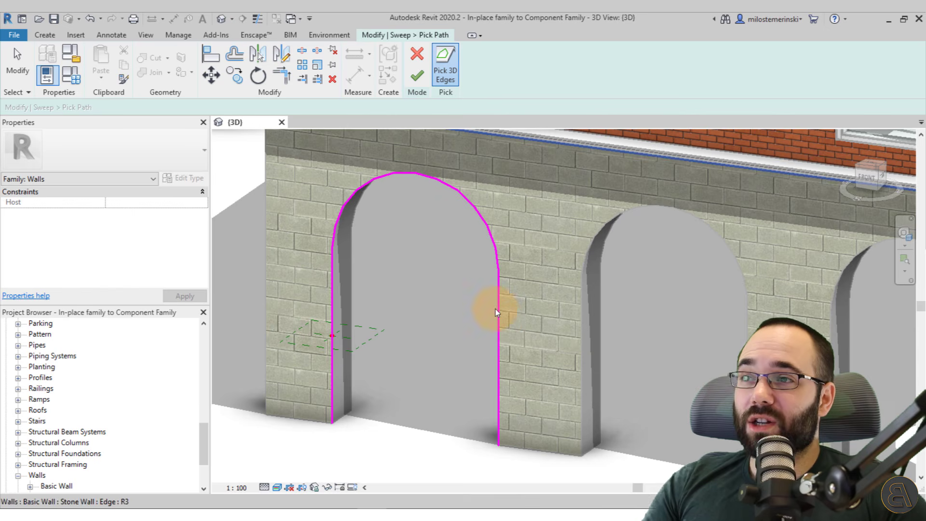
pyautogui.click(418, 76)
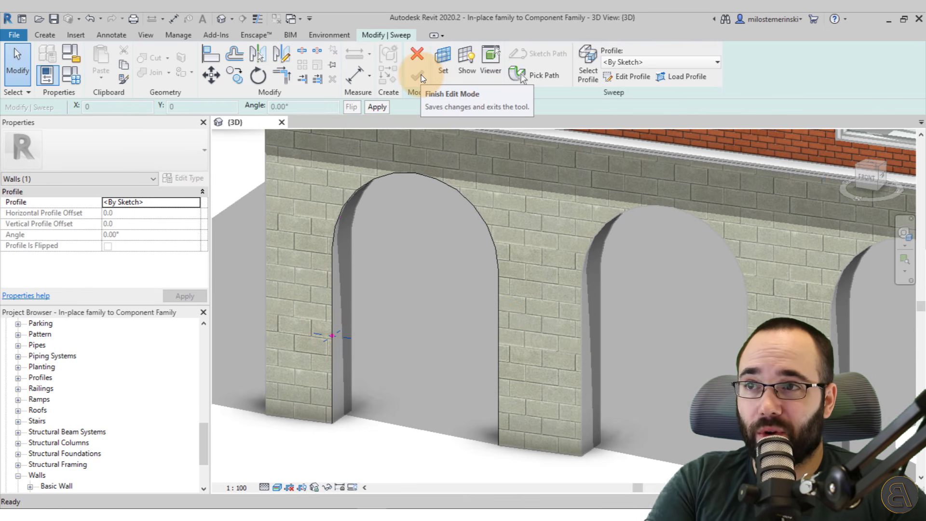
# Step: Start sketching the sweep's profile and open the Level 1 floor plan to draw it in
pyautogui.click(632, 77)
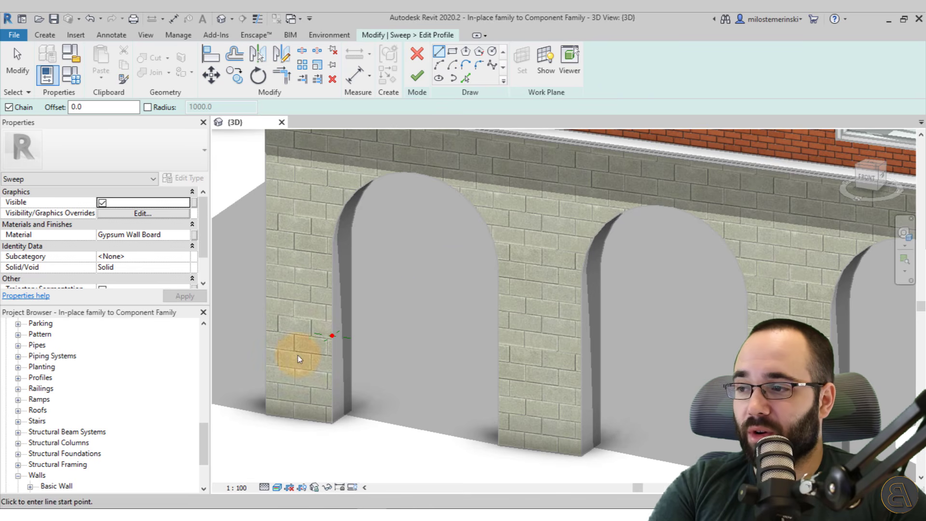
pyautogui.moveTo(203, 437); pyautogui.dragTo(202, 314)
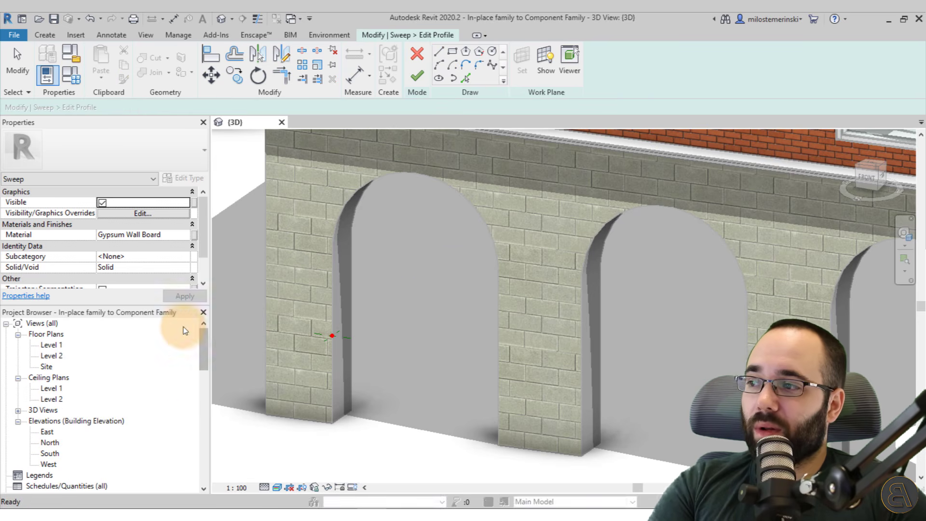
pyautogui.click(57, 337)
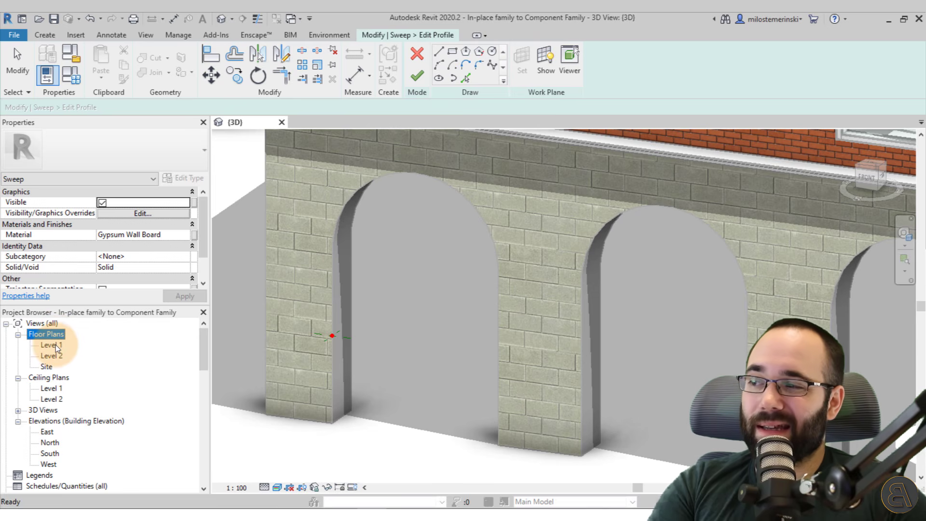
pyautogui.doubleClick(53, 345)
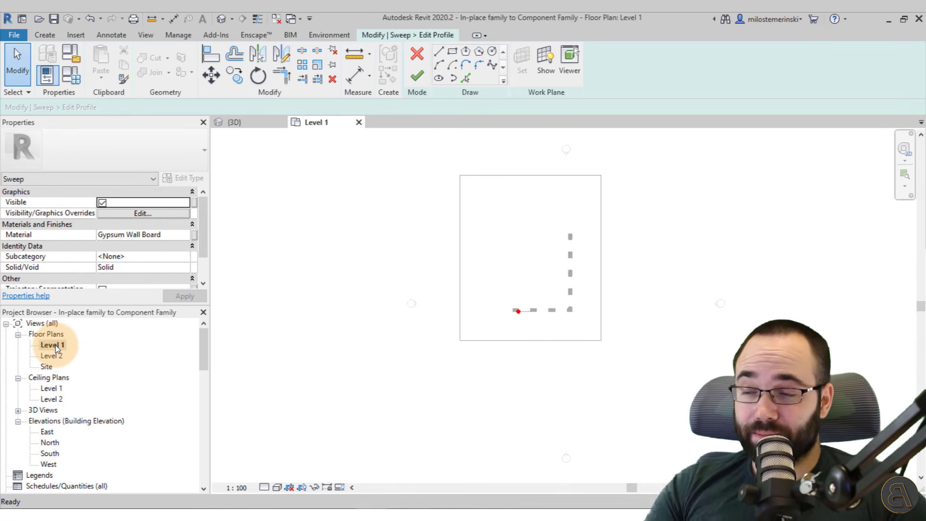
# Step: Turn on thin lines for the close-up of the wall corner where the sweep's profile plane lies
pyautogui.scroll(1, 513, 312)
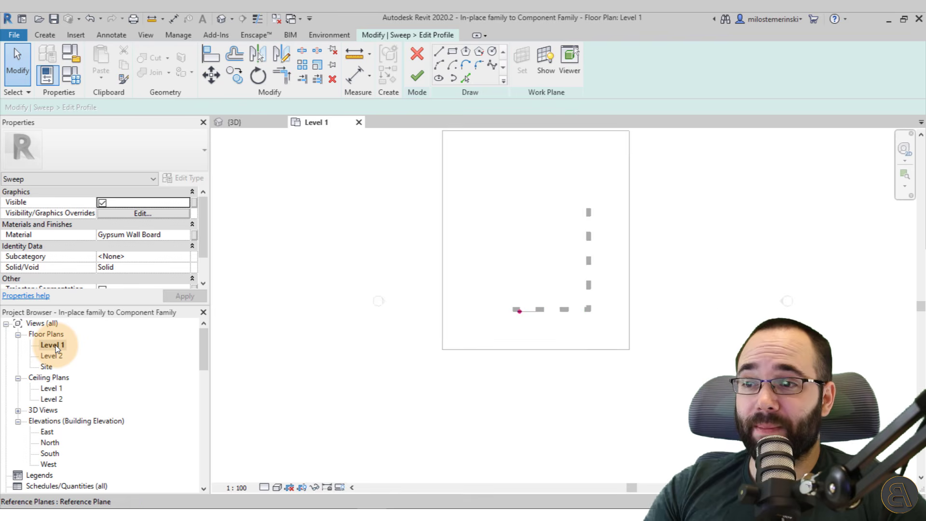
pyautogui.scroll(5, 516, 313)
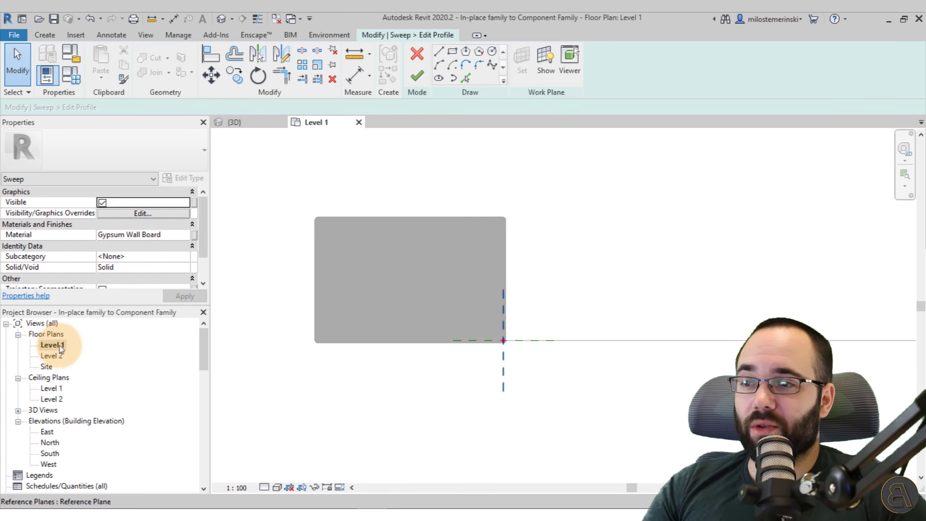
pyautogui.moveTo(349, 359); pyautogui.dragTo(343, 370, button='middle')
pyautogui.scroll(3, 504, 379)
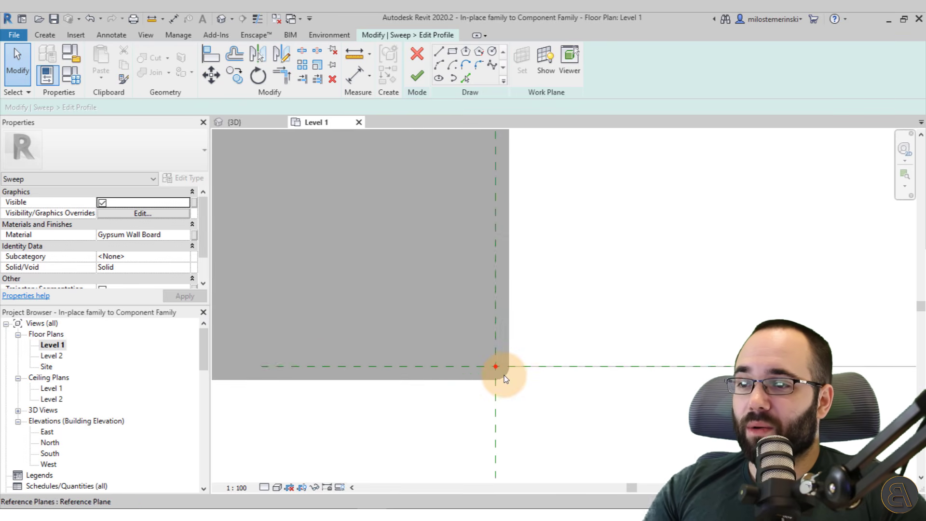
pyautogui.scroll(-2, 505, 378)
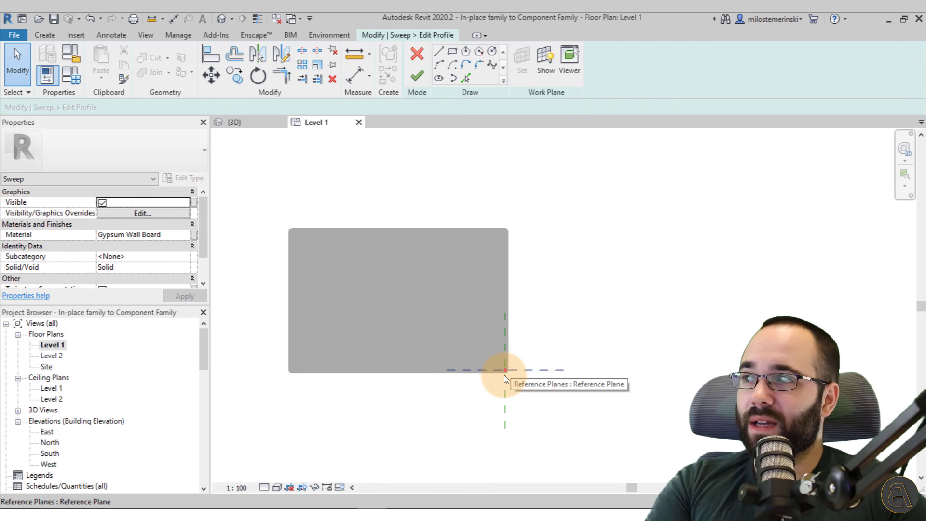
pyautogui.press('t')
pyautogui.press('l')
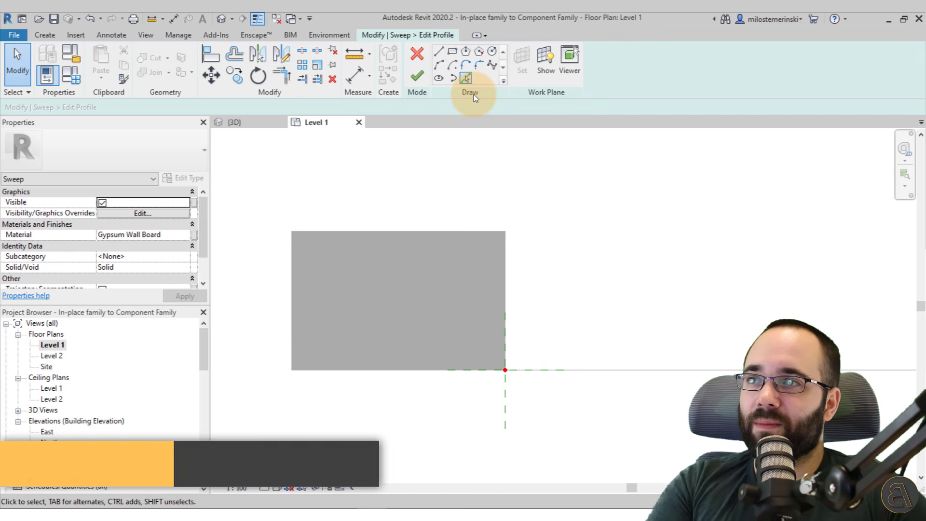
# Step: Draw profile lines from the wall corner along the front face, 5 mm outwards, and back toward the corner at a slight outward slope
pyautogui.click(440, 51)
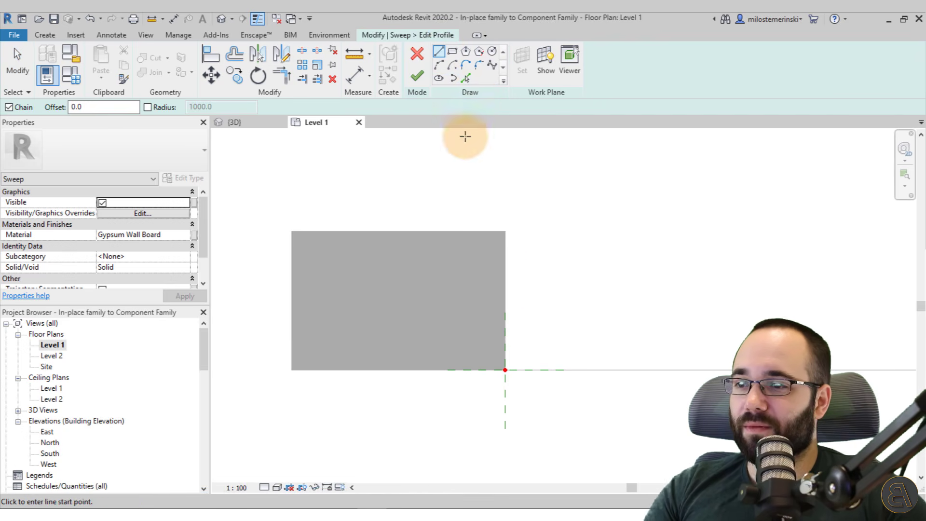
pyautogui.scroll(2, 501, 369)
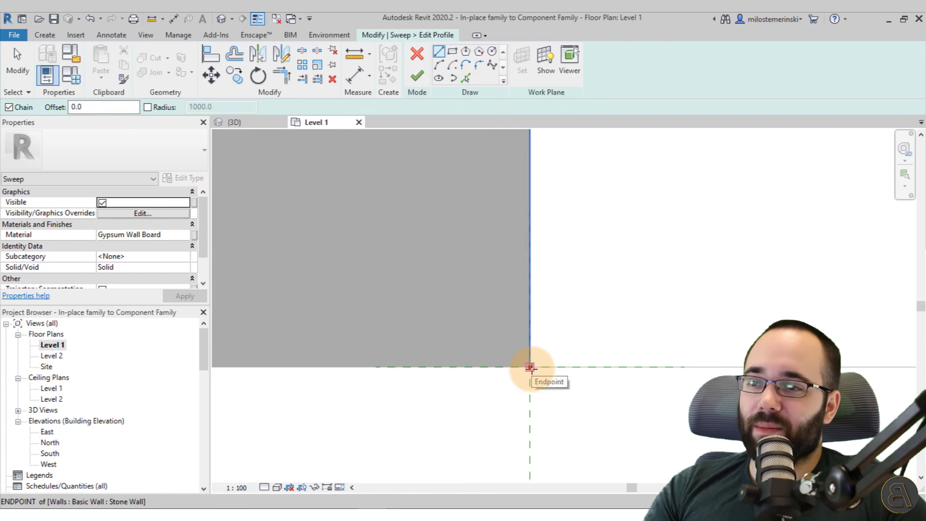
pyautogui.click(530, 368)
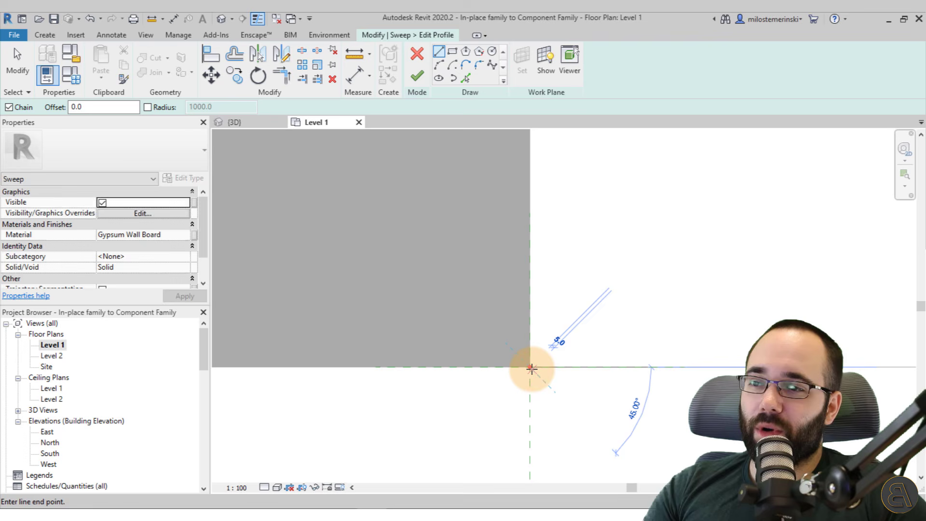
pyautogui.click(445, 366)
pyautogui.scroll(3, 445, 366)
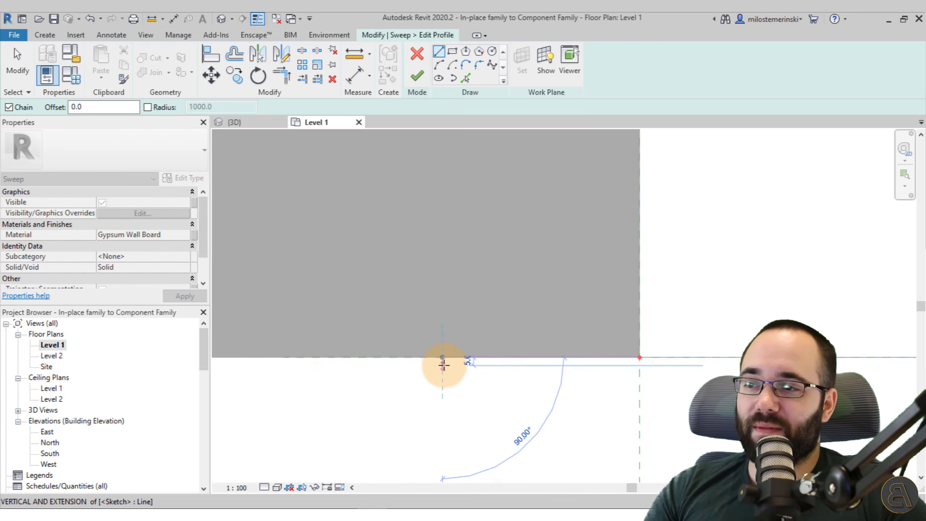
pyautogui.click(443, 366)
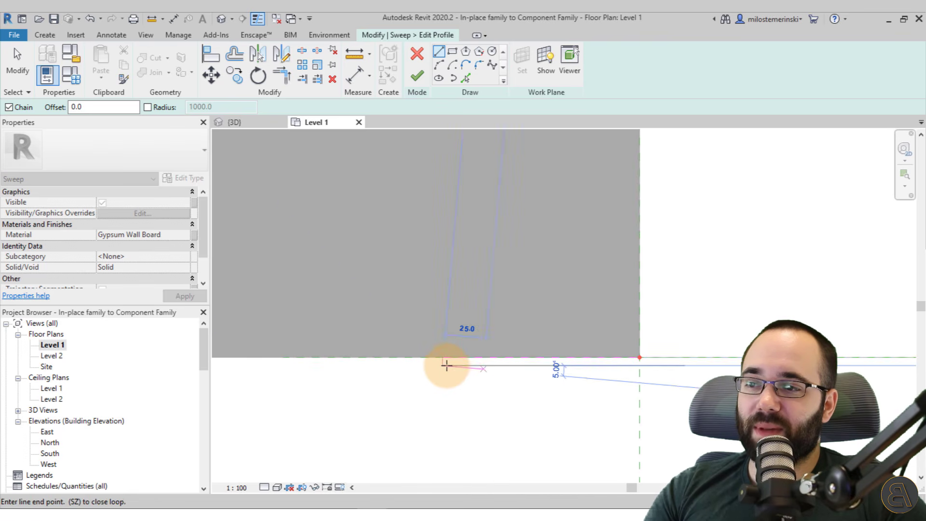
pyautogui.click(572, 374)
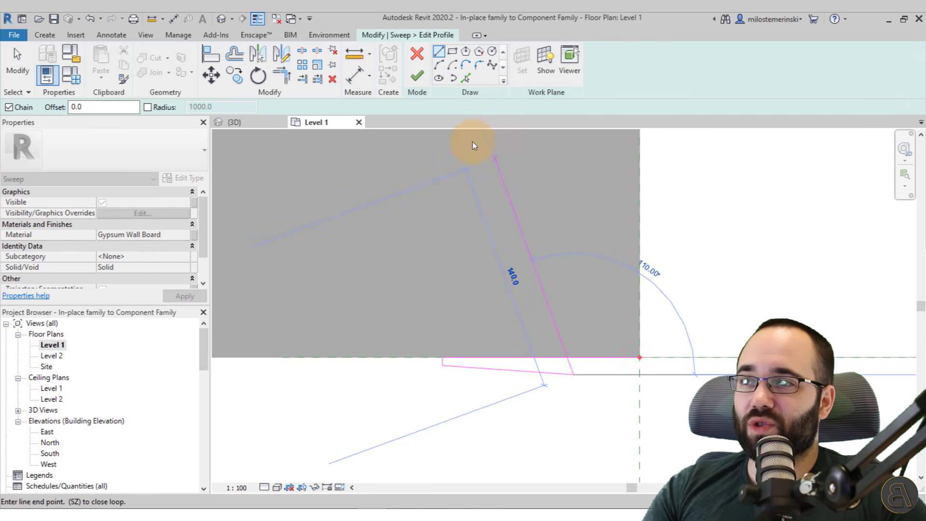
# Step: Continue the profile with an outward semicircular arc of about 10 mm radius and a smaller arc curving back toward the wall
pyautogui.click(439, 64)
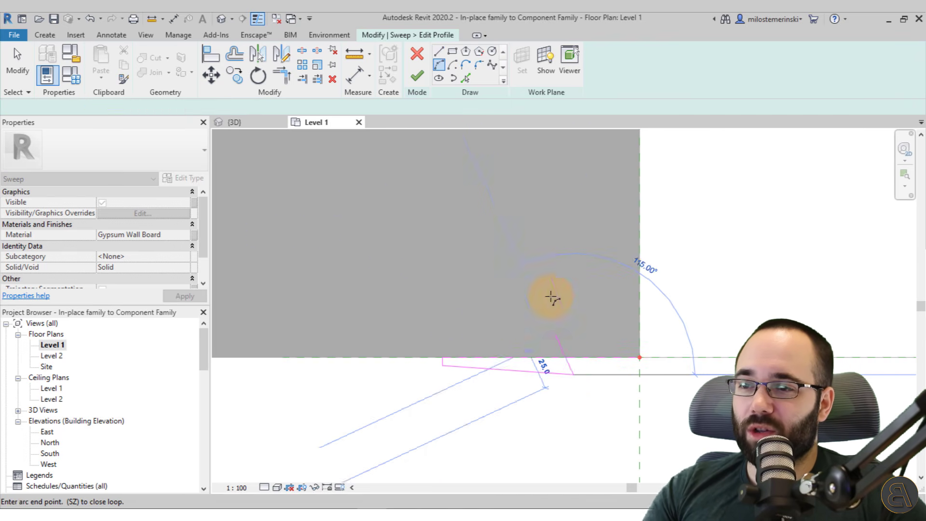
pyautogui.click(605, 374)
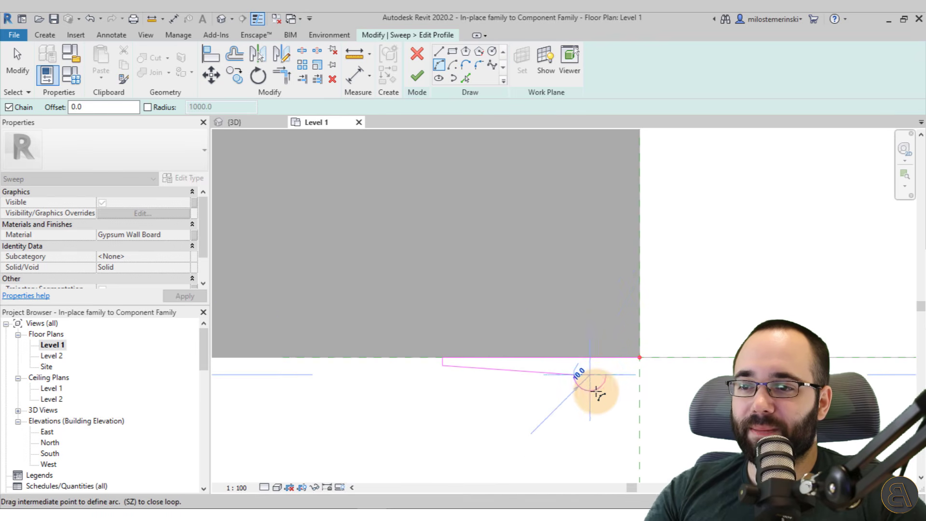
pyautogui.click(596, 395)
pyautogui.scroll(3, 589, 382)
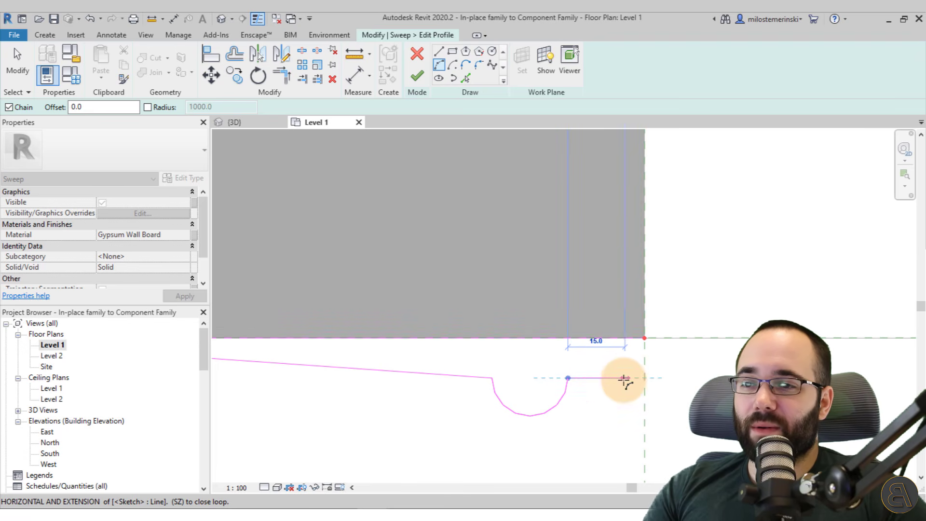
pyautogui.click(644, 378)
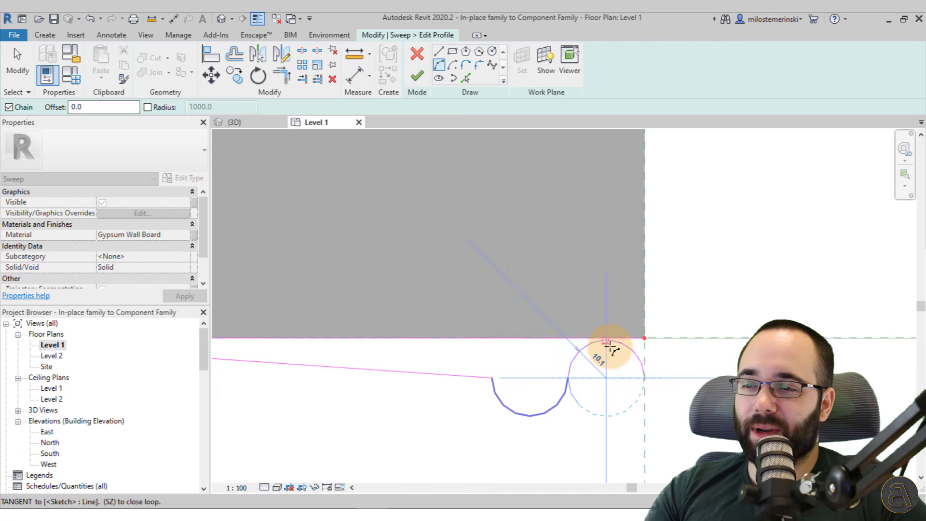
pyautogui.press('Escape')
pyautogui.click(568, 377)
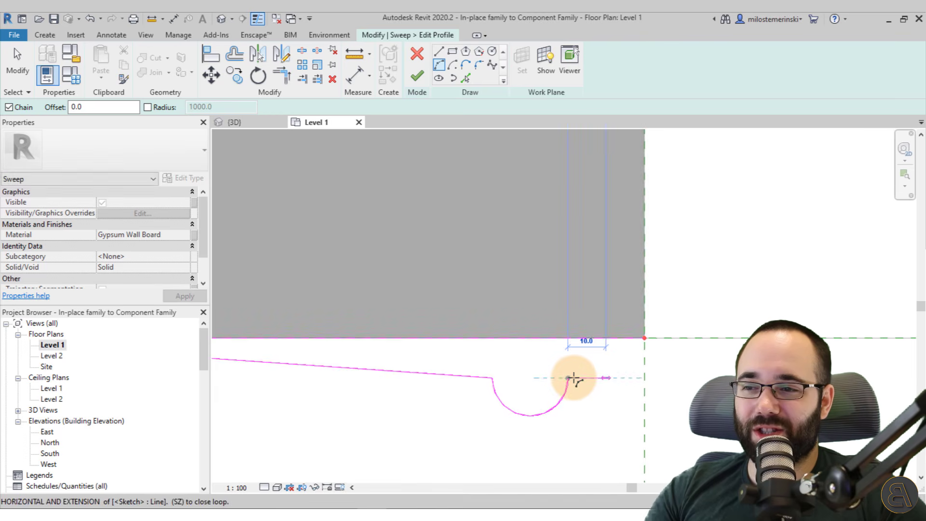
pyautogui.click(620, 377)
pyautogui.click(600, 356)
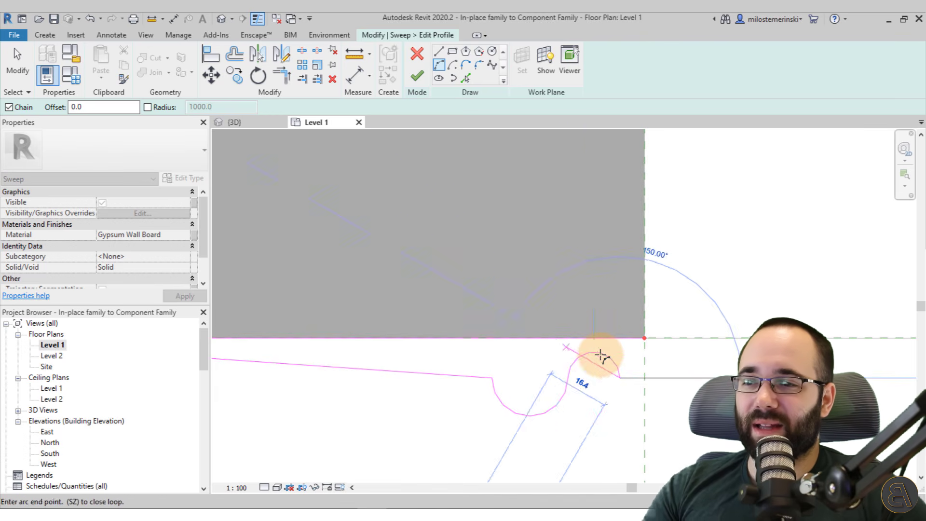
# Step: Add a line straight out from the second arc to the first arc's depth, and a 6.5 mm line across to the perpendicular reference plane
pyautogui.click(442, 52)
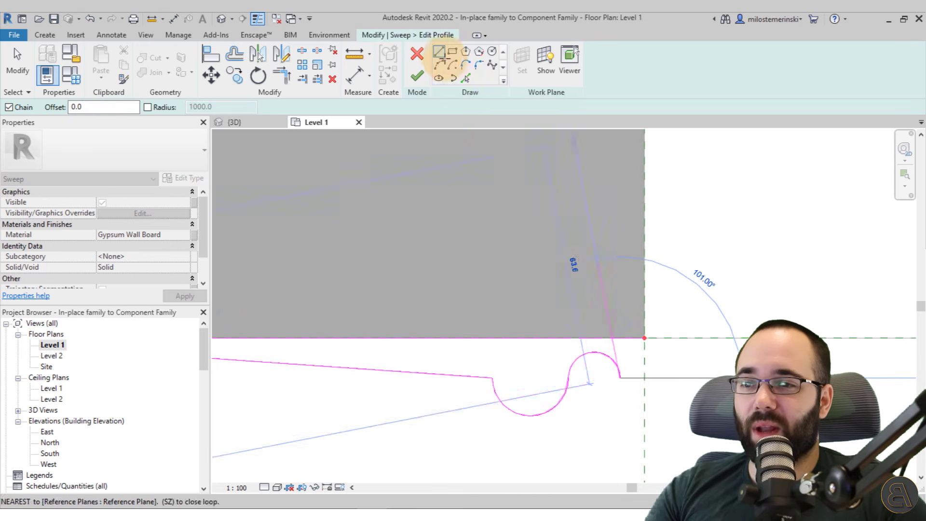
pyautogui.click(620, 377)
pyautogui.click(620, 416)
pyautogui.scroll(-2, 673, 416)
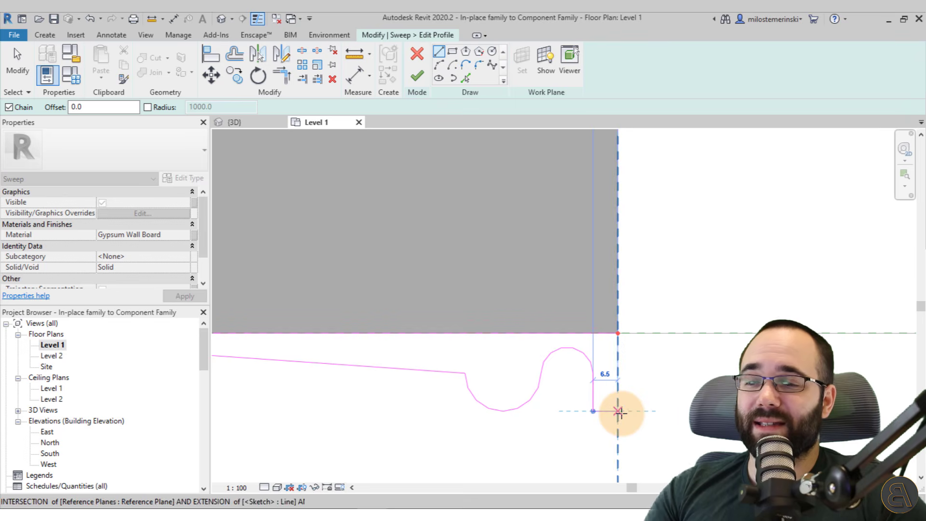
pyautogui.click(623, 412)
pyautogui.scroll(2, 622, 411)
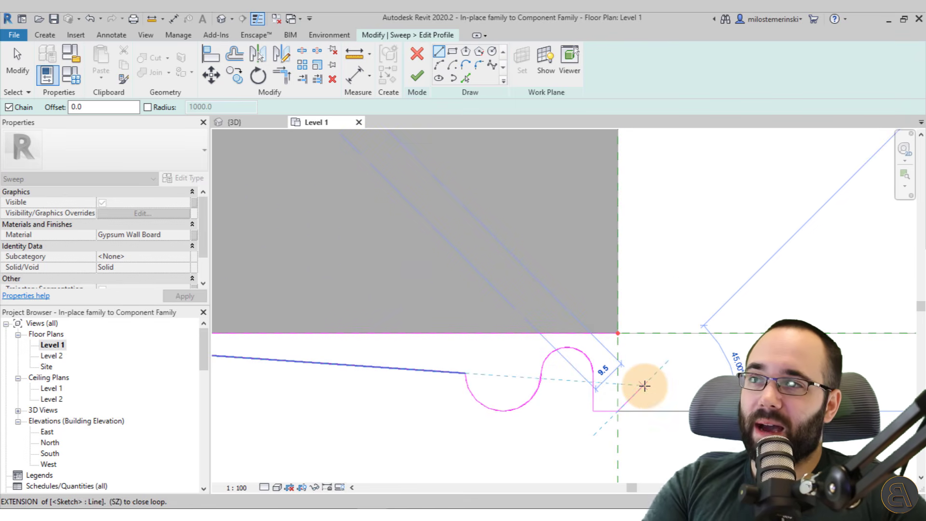
# Step: Round the profile's outer corner with a quarter arc past the reference plane and run a straight line into the opening, parallel to the wall's side
pyautogui.click(439, 64)
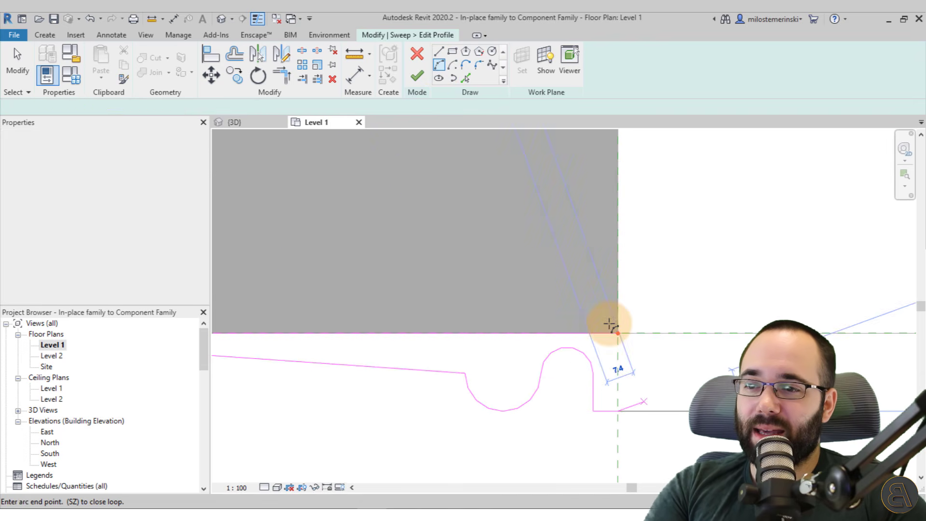
pyautogui.click(638, 390)
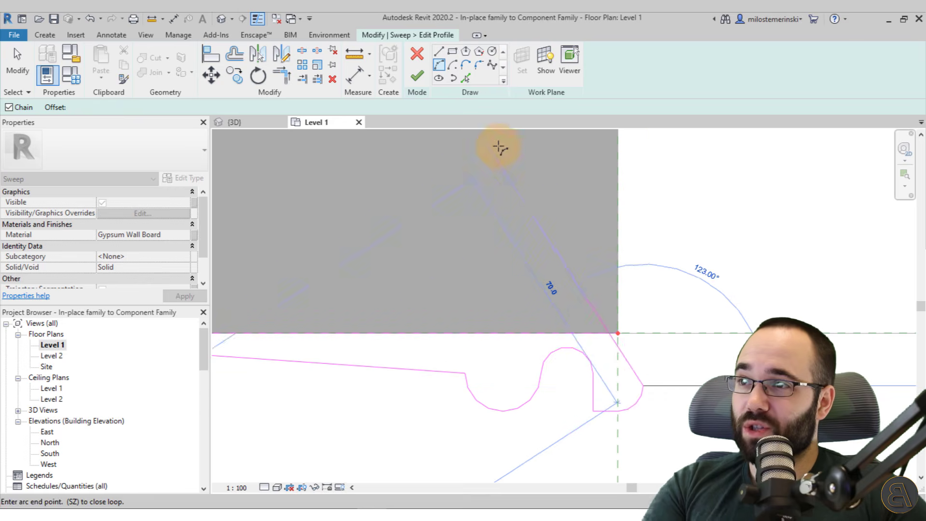
pyautogui.click(439, 52)
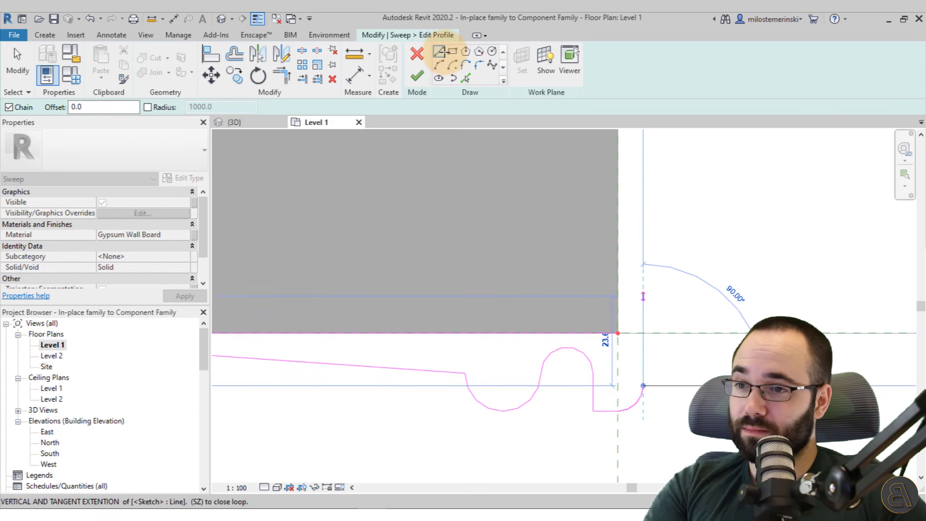
pyautogui.moveTo(643, 296); pyautogui.dragTo(639, 419, button='middle')
pyautogui.scroll(-3, 640, 419)
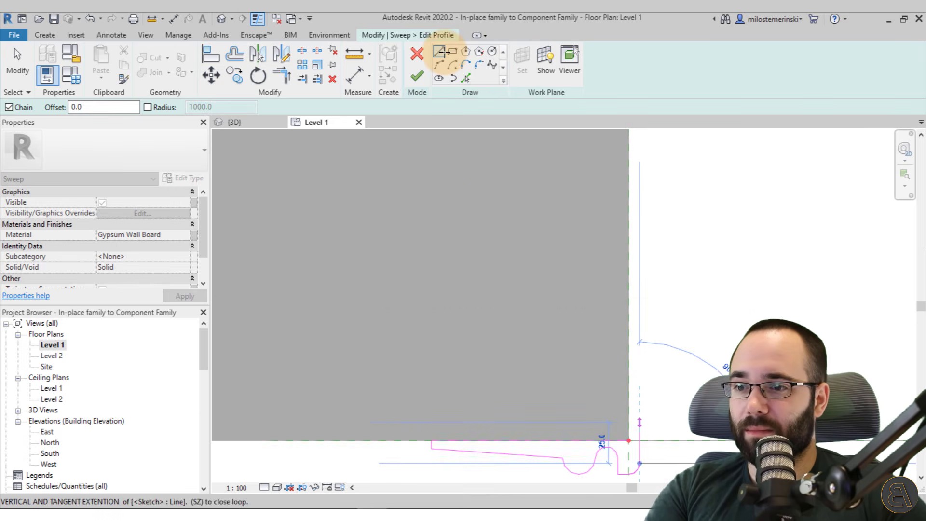
pyautogui.click(640, 286)
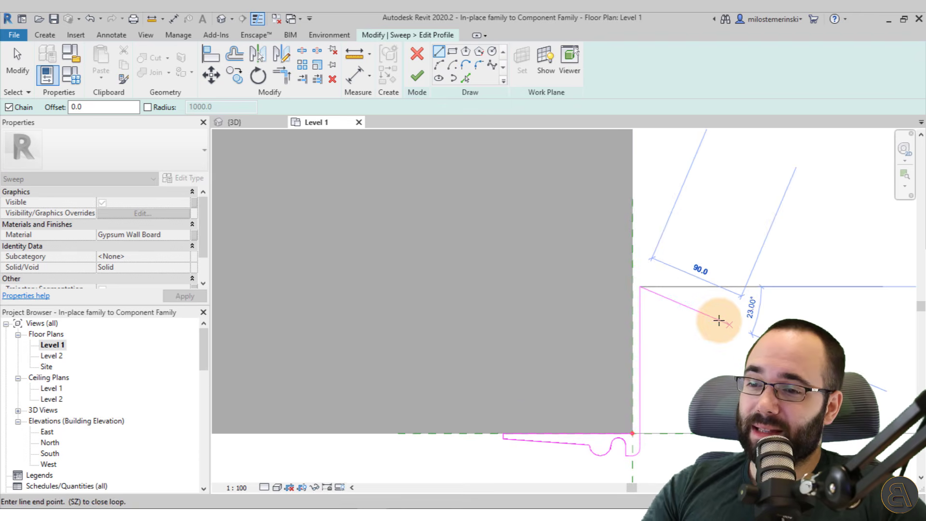
# Step: Draw a second line from the wall corner along the wall's side face, as far as the end of the parallel line
pyautogui.press('Escape')
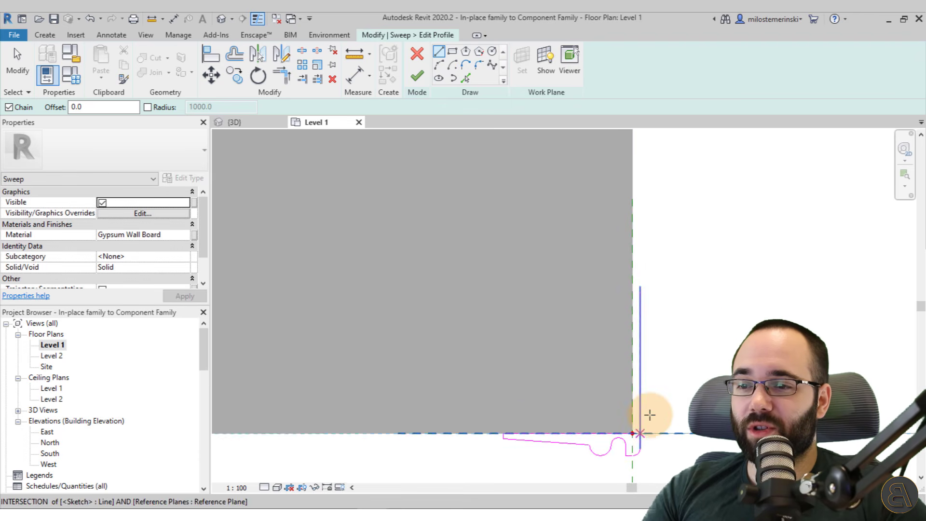
pyautogui.click(632, 433)
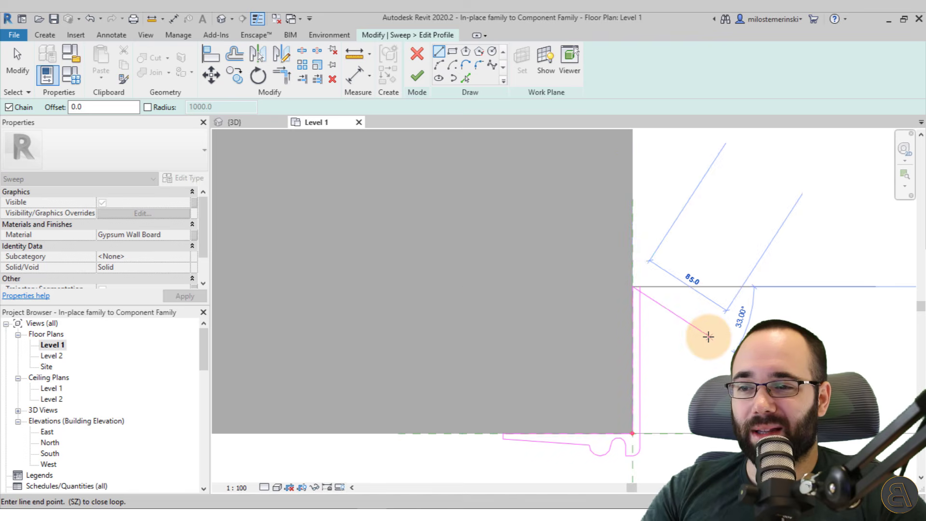
pyautogui.press('Escape')
pyautogui.press('Escape')
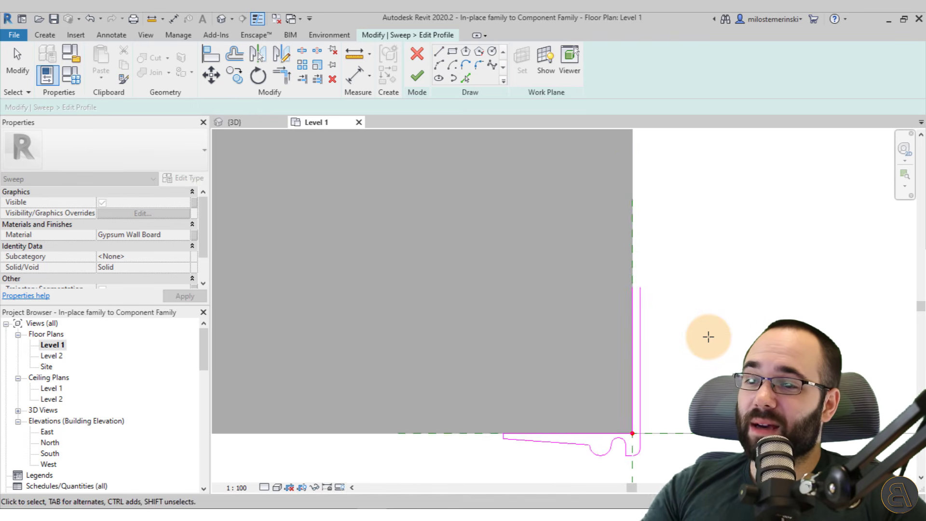
# Step: Mirror a copy of the moulding's front profile segments about the wall's centreline onto the opposite wall face
pyautogui.scroll(-3, 708, 338)
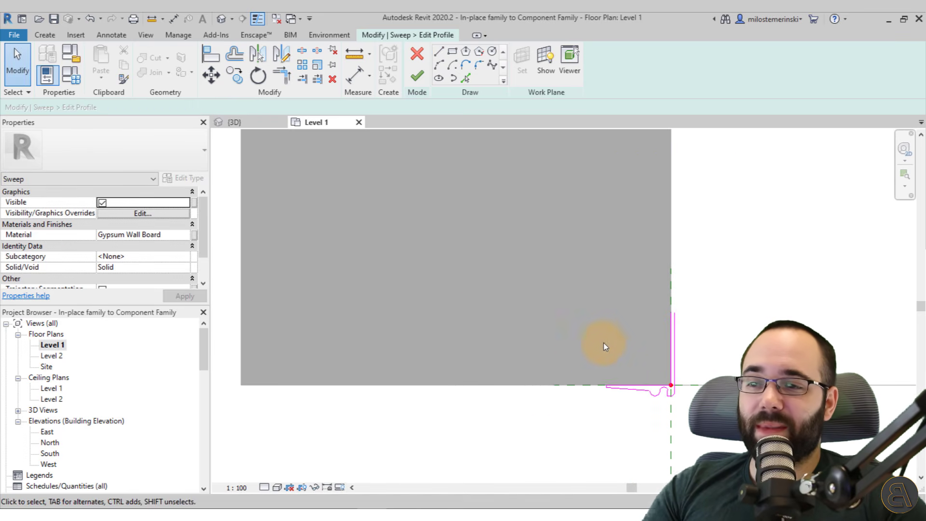
pyautogui.moveTo(568, 345); pyautogui.dragTo(685, 454)
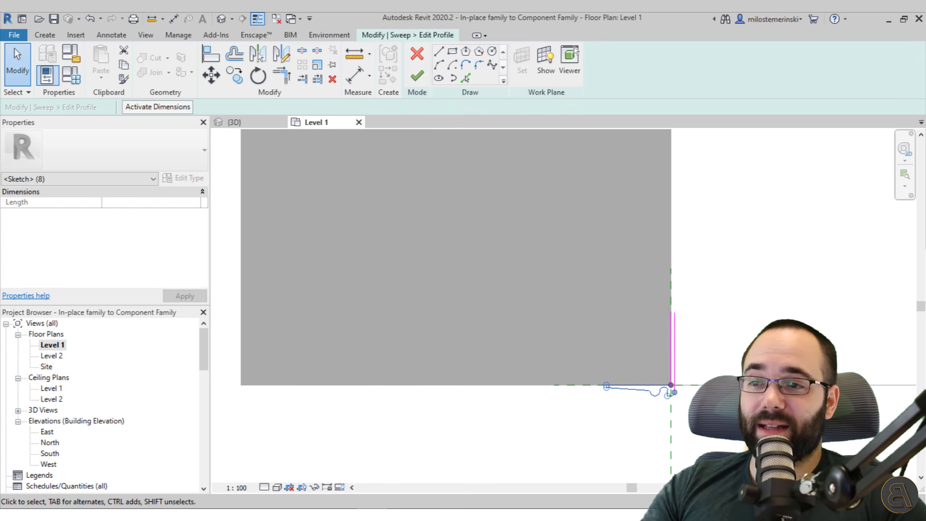
pyautogui.scroll(-1, 717, 438)
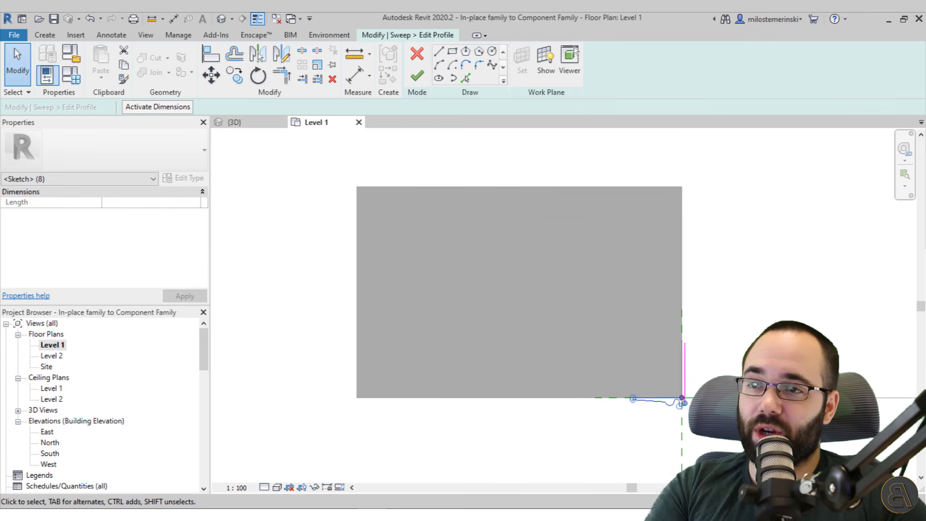
pyautogui.scroll(-1, 694, 436)
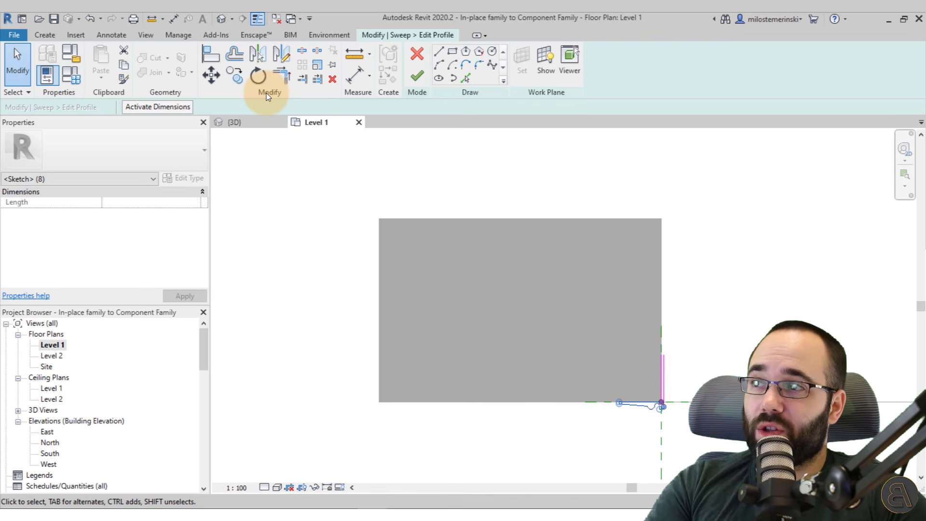
pyautogui.click(260, 55)
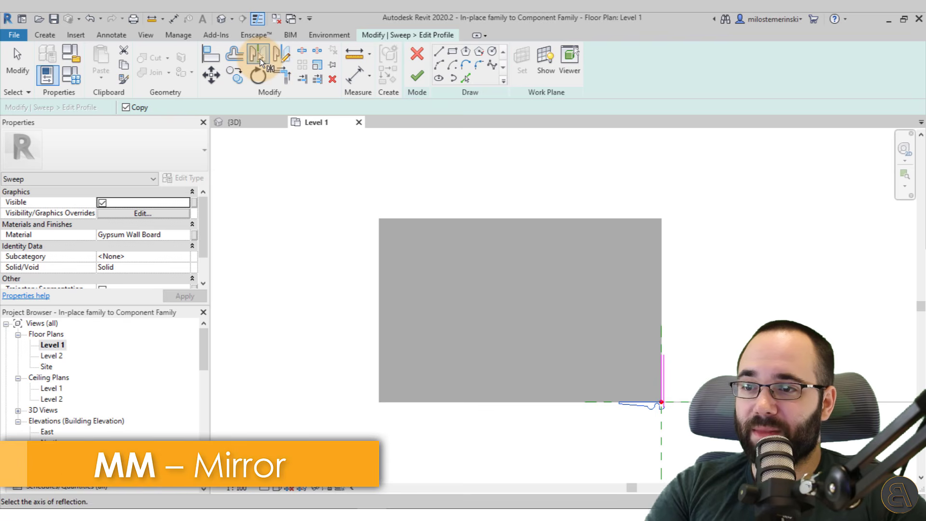
pyautogui.click(566, 309)
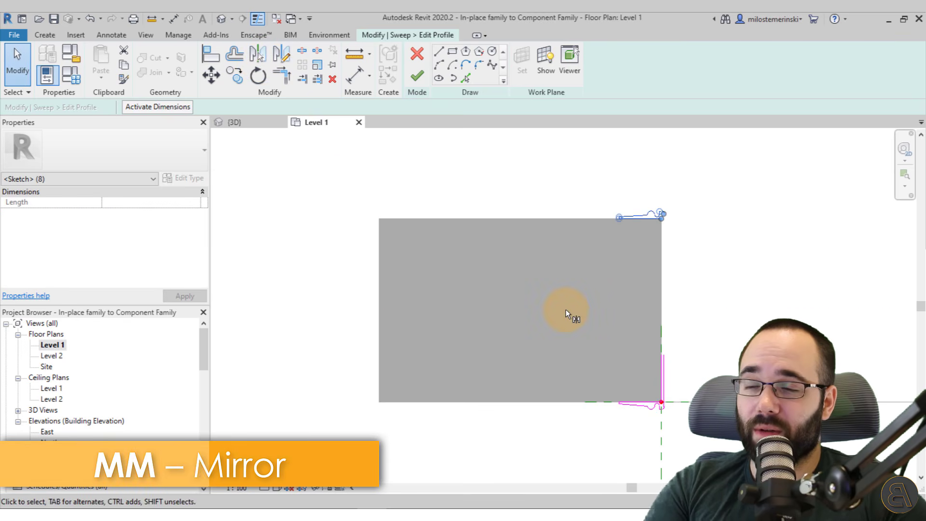
pyautogui.press('Escape')
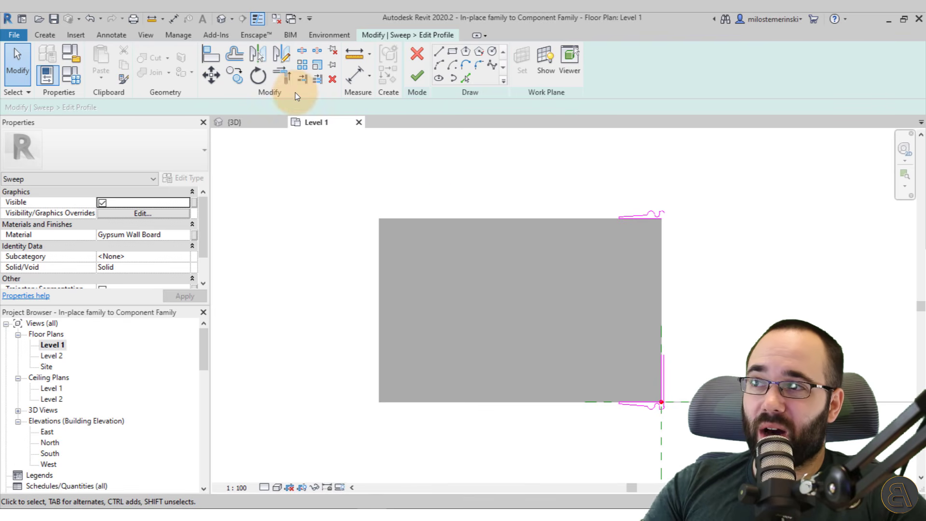
# Step: Extend the two parallel lines along the wall's side to meet the mirrored moulding, closing the profile into one loop
pyautogui.click(288, 80)
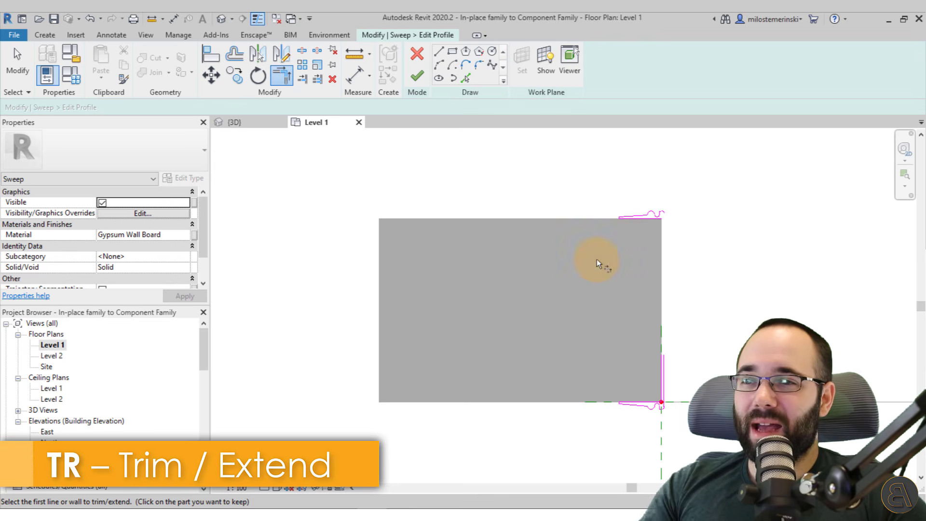
pyautogui.scroll(2, 668, 374)
pyautogui.click(663, 372)
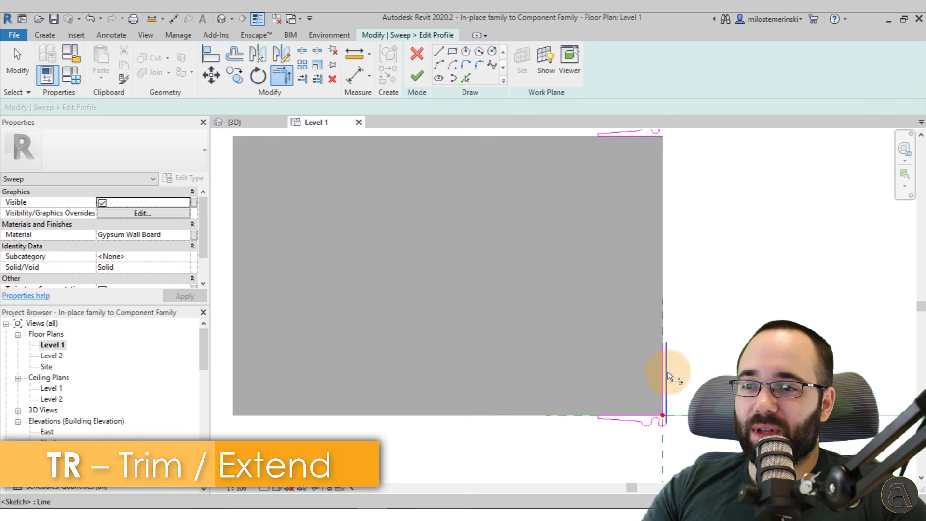
pyautogui.moveTo(668, 372); pyautogui.dragTo(667, 352, button='middle')
pyautogui.scroll(2, 667, 352)
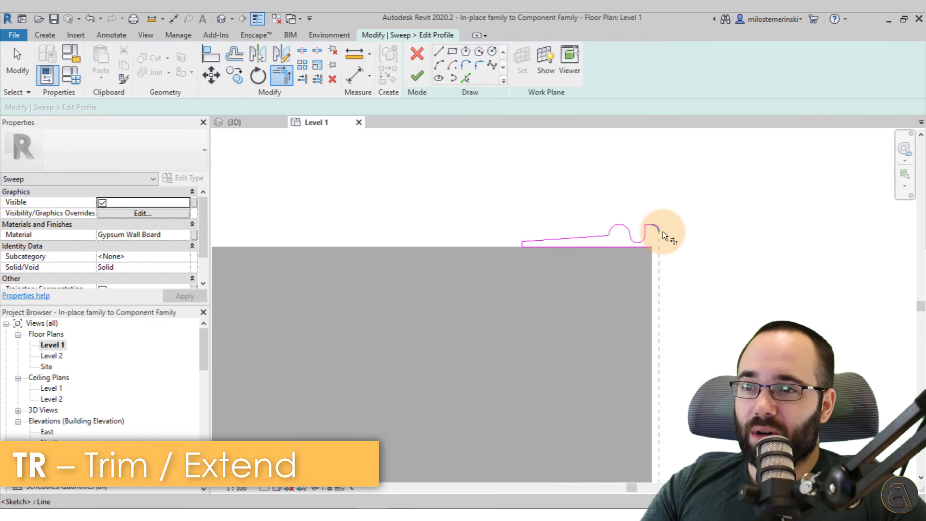
pyautogui.click(663, 230)
pyautogui.click(642, 249)
pyautogui.moveTo(652, 425); pyautogui.dragTo(647, 262, button='middle')
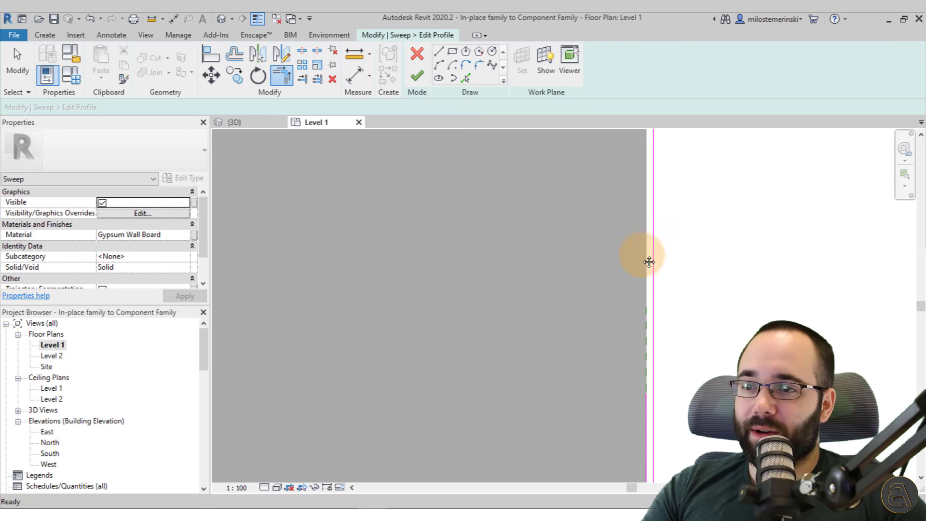
pyautogui.click(644, 424)
pyautogui.scroll(-3, 633, 342)
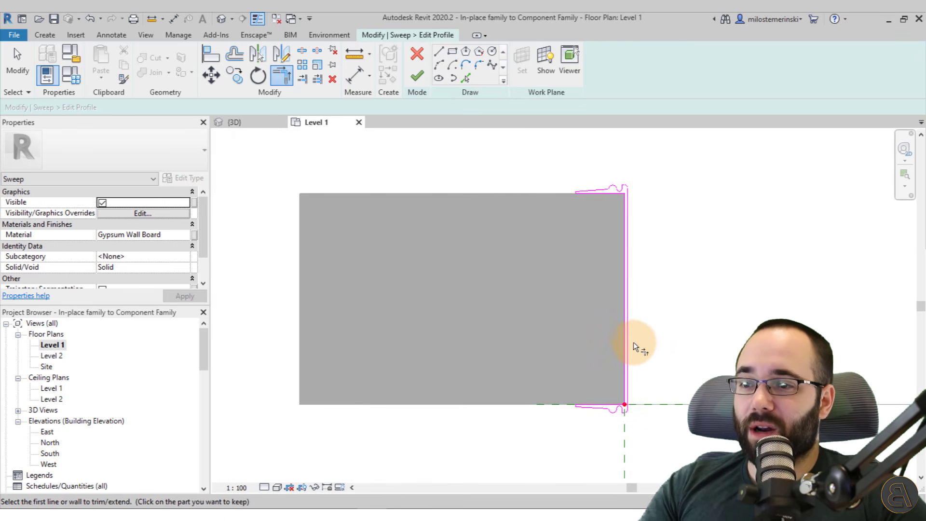
pyautogui.moveTo(676, 347); pyautogui.dragTo(639, 348, button='middle')
pyautogui.press('Escape')
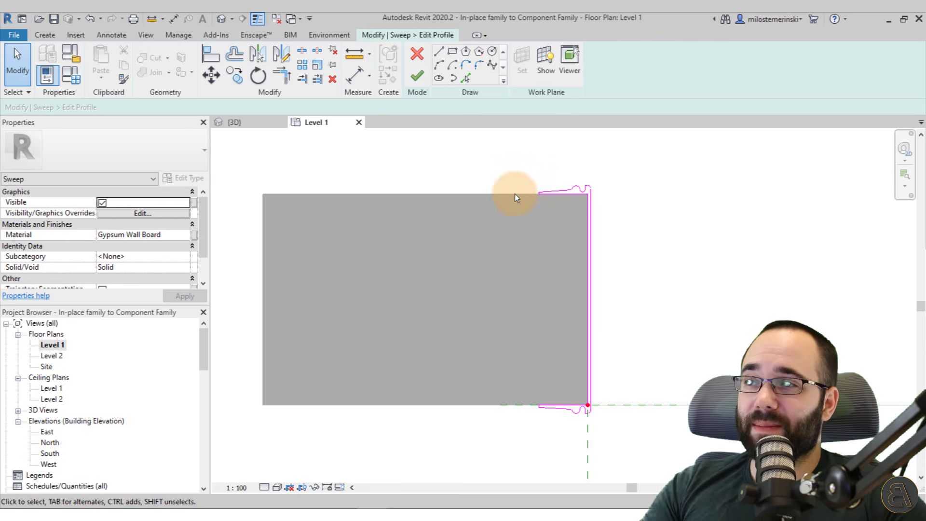
# Step: Finish the profile sketch and complete the sweep around the arch opening
pyautogui.click(423, 80)
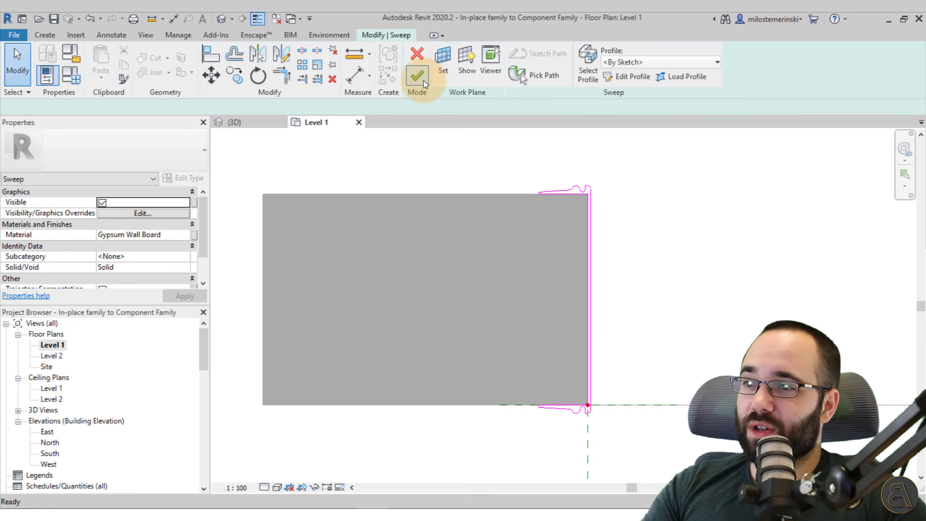
pyautogui.scroll(-4, 622, 323)
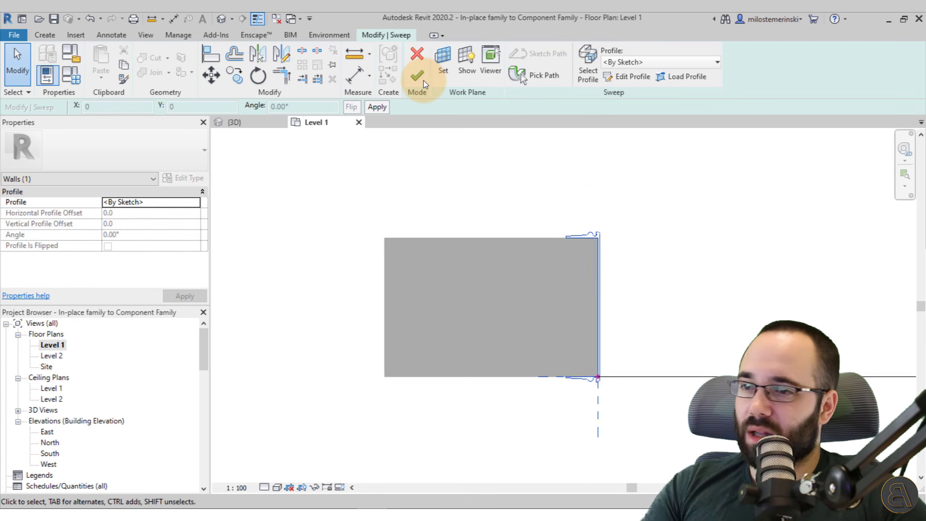
pyautogui.moveTo(621, 323); pyautogui.dragTo(491, 313, button='middle')
pyautogui.click(418, 77)
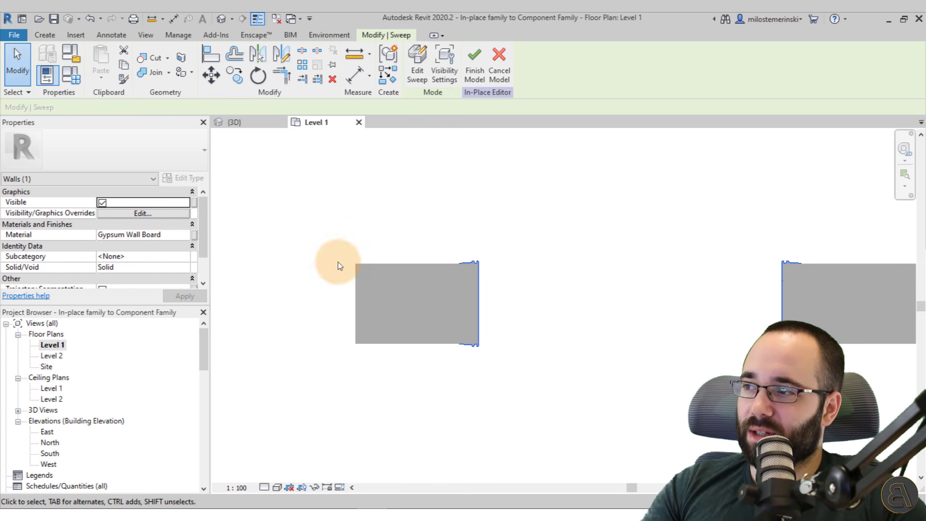
# Step: Inspect the swept moulding around the arch in the 3D view and finish the in-place model
pyautogui.click(119, 234)
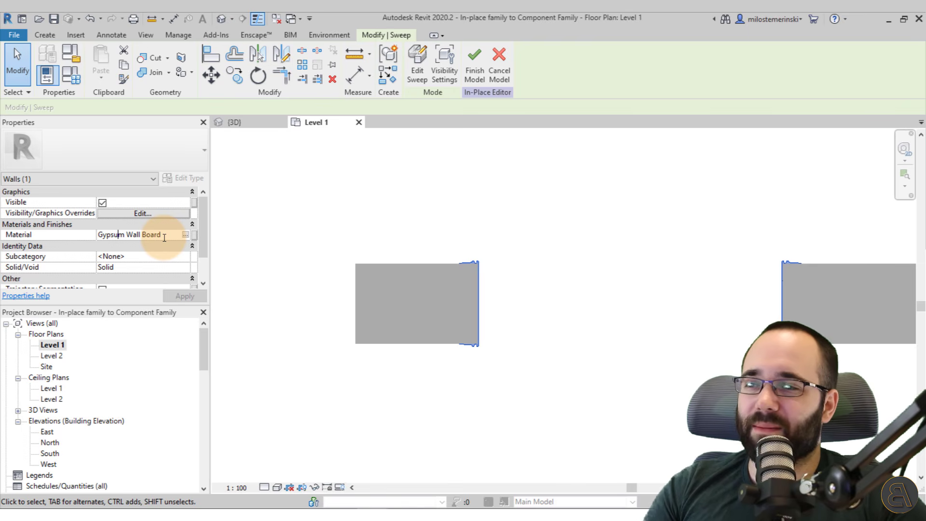
pyautogui.click(234, 123)
pyautogui.click(442, 424)
pyautogui.scroll(-2, 442, 424)
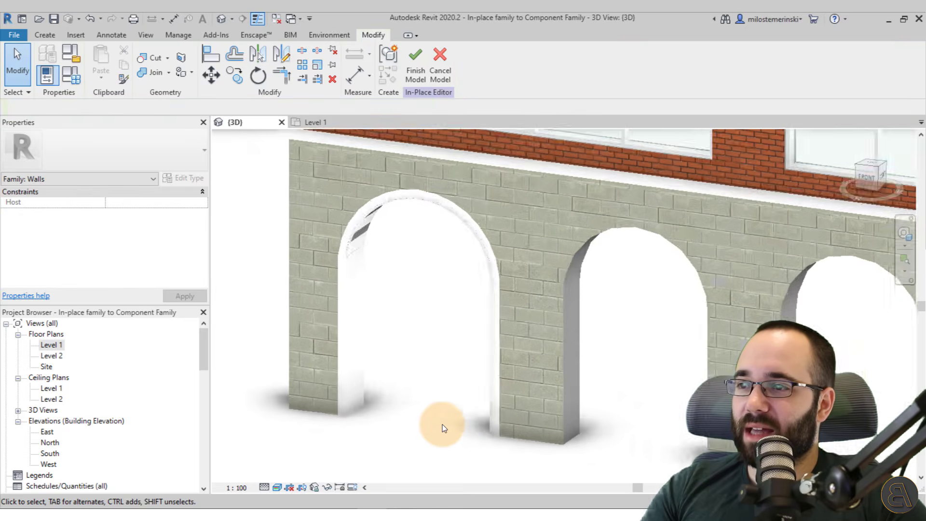
pyautogui.keyDown('shift'); pyautogui.moveTo(447, 425); pyautogui.dragTo(531, 426, button='middle'); pyautogui.keyUp('shift')
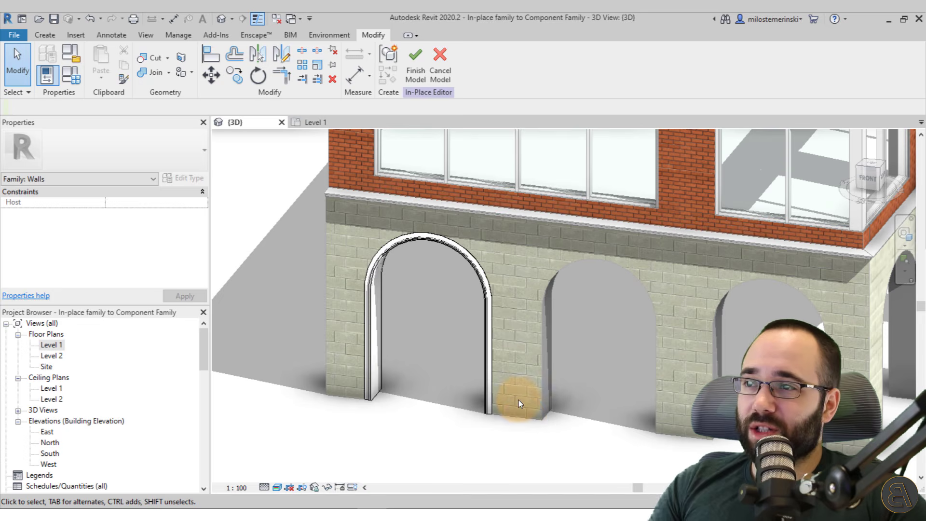
pyautogui.click(420, 82)
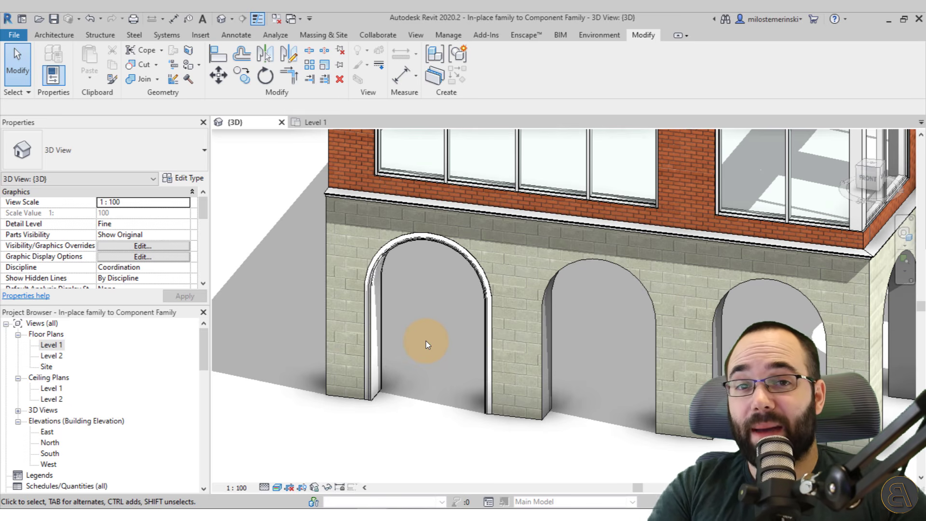
# Step: Copy the arch cover in the Level 1 plan with Multiple enabled, from its wall corner to the matching corners of the other two front-wall openings
pyautogui.moveTo(427, 340); pyautogui.dragTo(341, 416, button='middle')
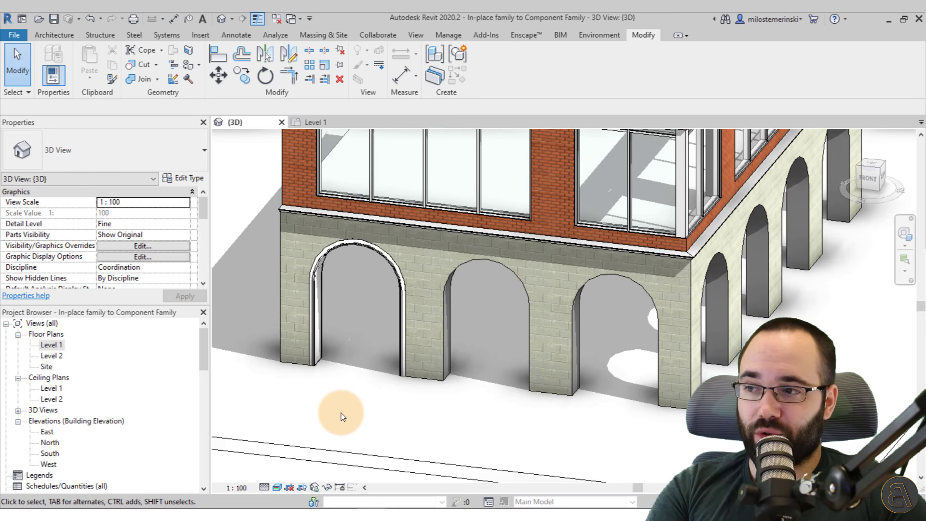
pyautogui.click(323, 369)
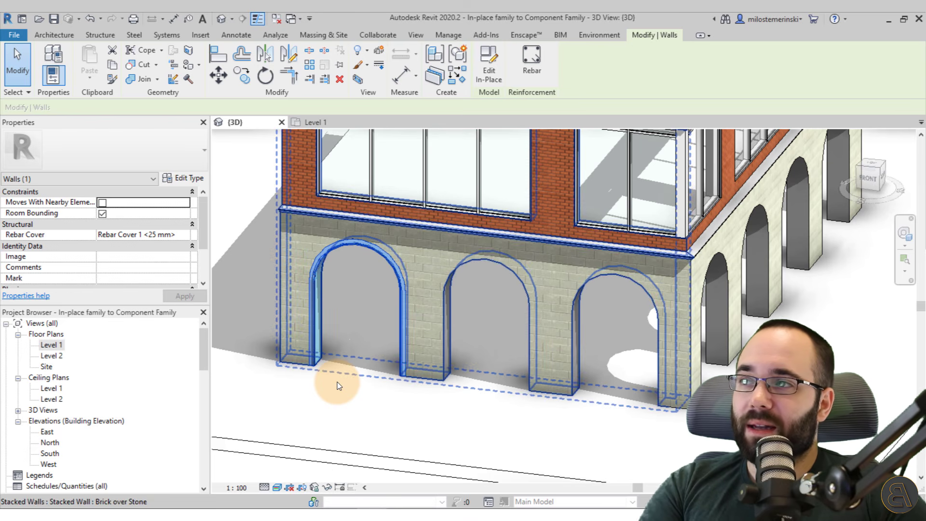
pyautogui.click(316, 122)
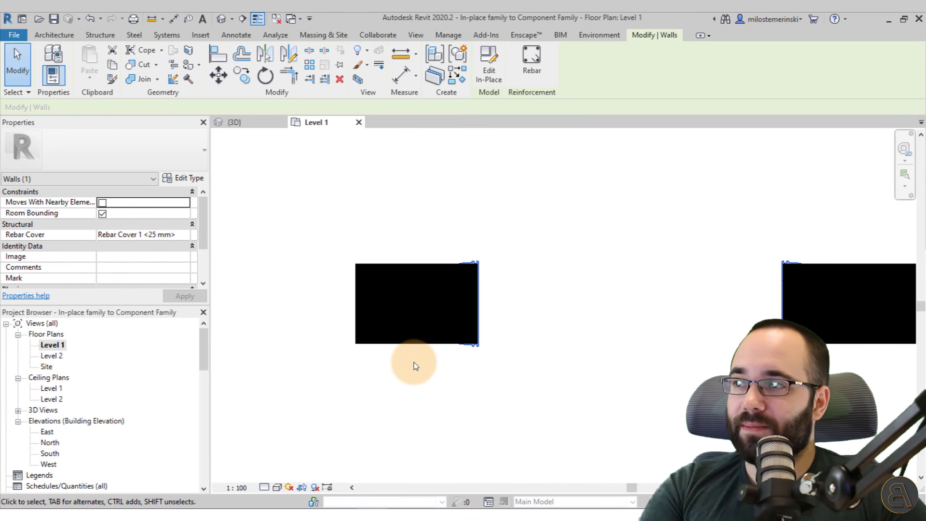
pyautogui.click(242, 76)
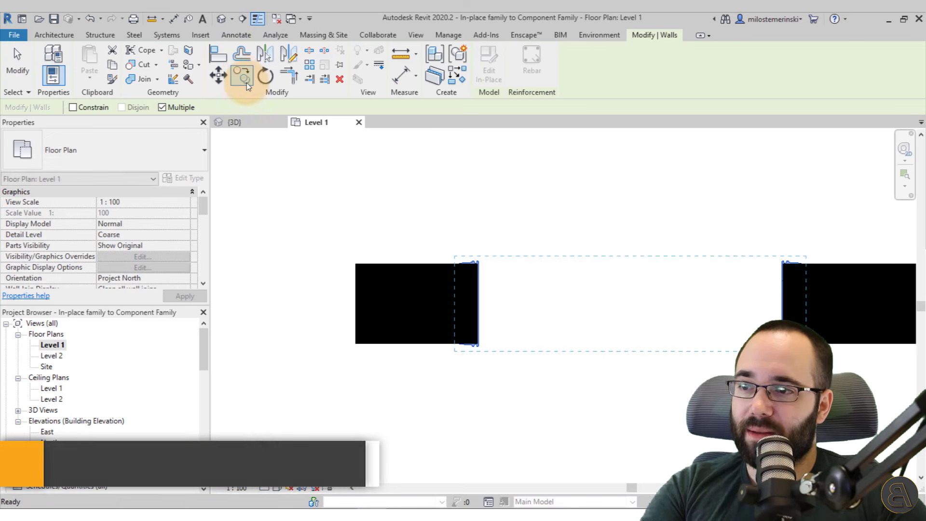
pyautogui.scroll(5, 485, 360)
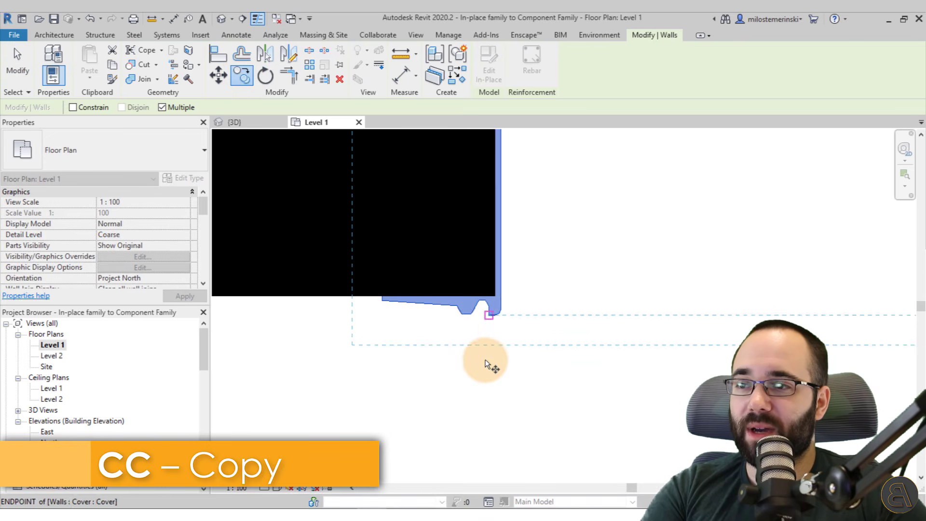
pyautogui.click(498, 295)
pyautogui.scroll(-6, 497, 294)
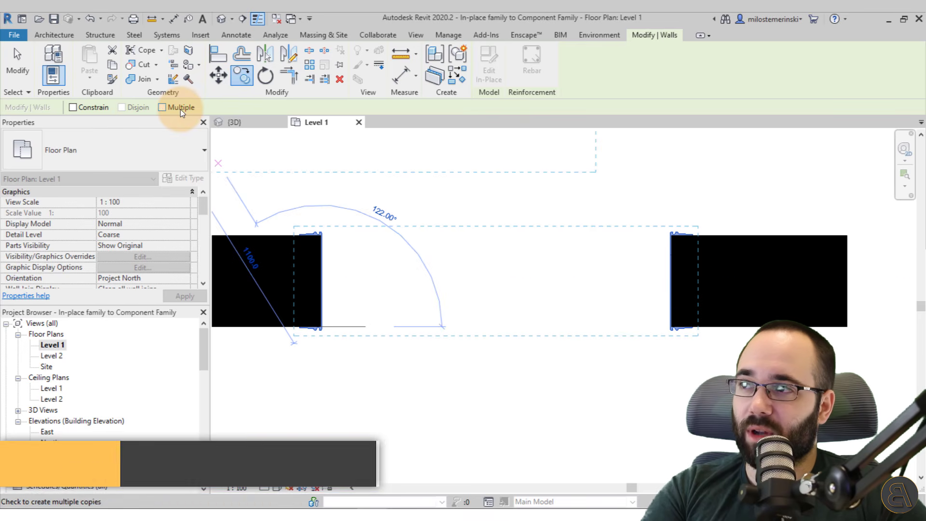
pyautogui.moveTo(631, 413); pyautogui.dragTo(445, 394, button='middle')
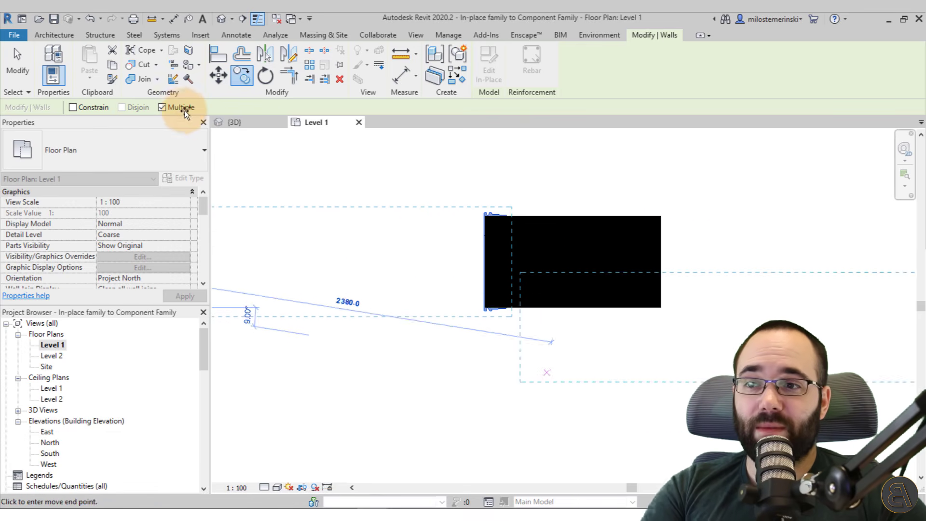
pyautogui.click(663, 308)
pyautogui.scroll(-2, 664, 308)
pyautogui.moveTo(846, 295); pyautogui.dragTo(443, 298, button='middle')
pyautogui.scroll(1, 442, 297)
pyautogui.click(597, 315)
# Step: Place one more copy of the cover at the corner where the perpendicular wall's first opening begins, and end the copying
pyautogui.scroll(-2, 626, 306)
pyautogui.moveTo(626, 305); pyautogui.dragTo(421, 404, button='middle')
pyautogui.scroll(4, 635, 325)
pyautogui.click(681, 335)
pyautogui.scroll(-3, 675, 343)
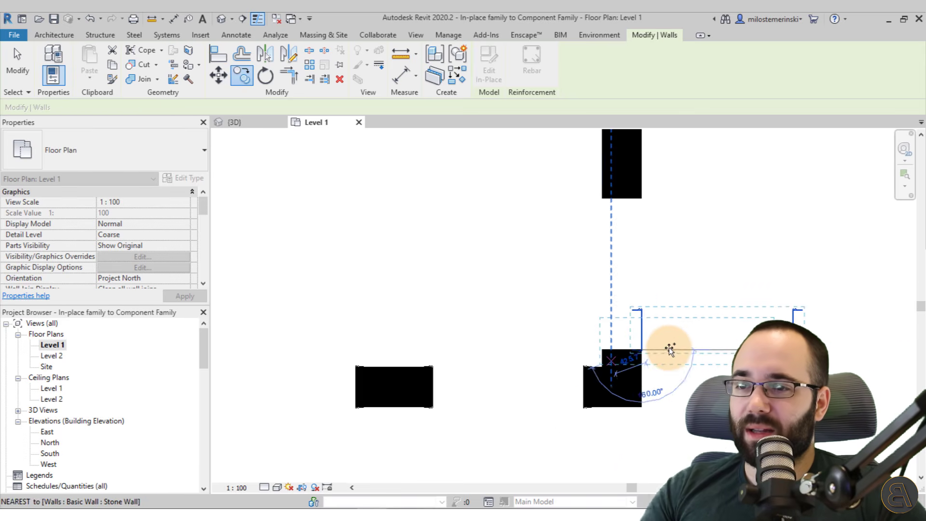
pyautogui.press('Escape')
pyautogui.press('Escape')
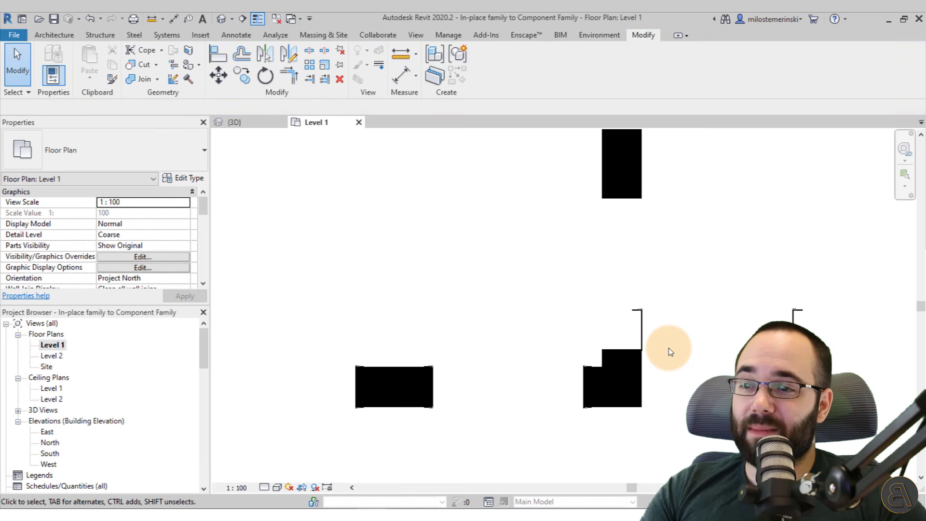
# Step: Rotate the last cover copy 90° about the wall corner so it fits the perpendicular wall's opening
pyautogui.click(639, 326)
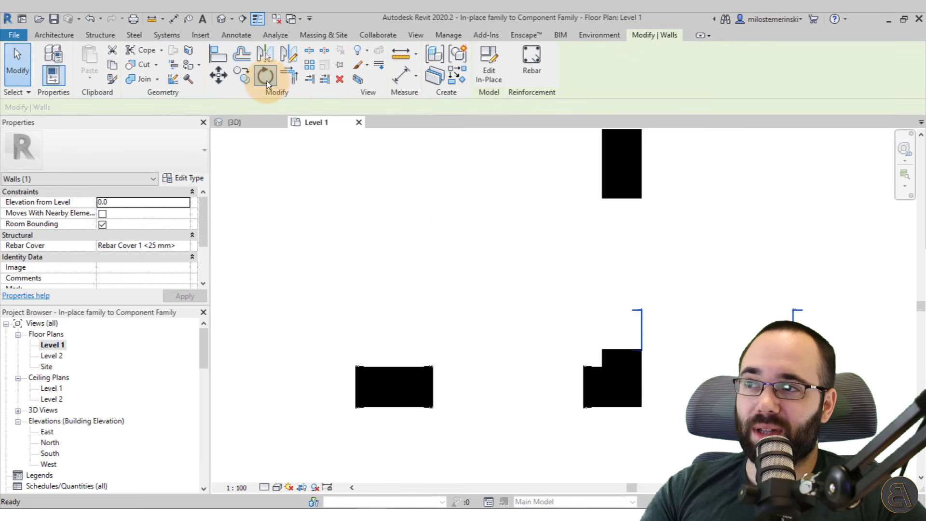
pyautogui.click(266, 79)
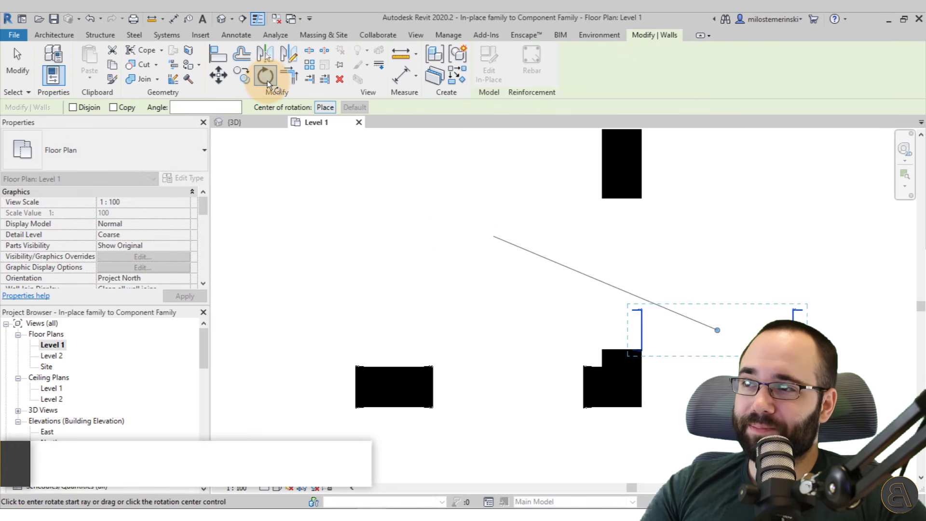
pyautogui.click(325, 107)
pyautogui.scroll(8, 646, 351)
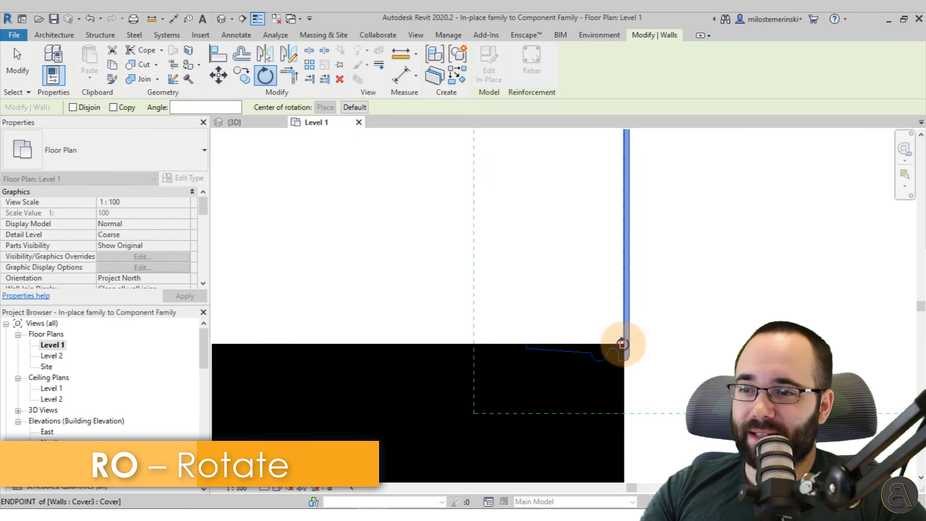
pyautogui.click(622, 344)
pyautogui.scroll(-5, 630, 357)
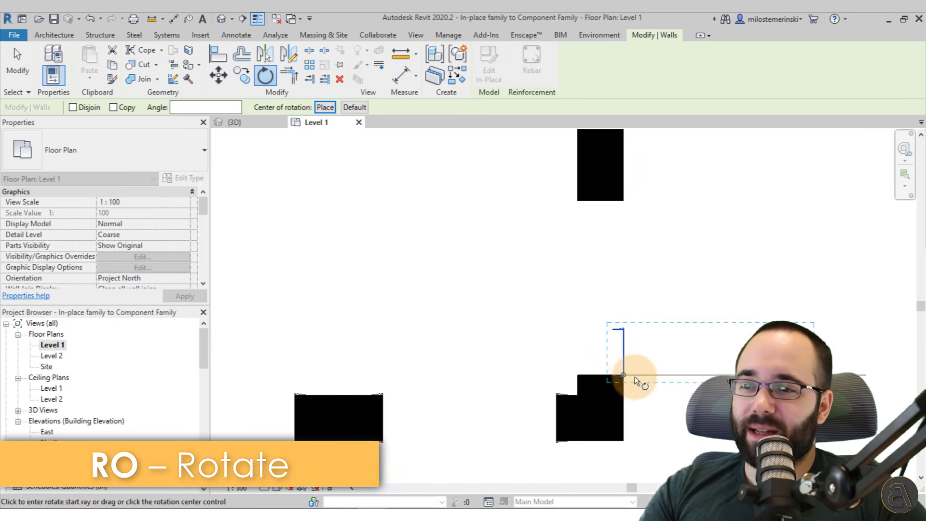
pyautogui.click(694, 375)
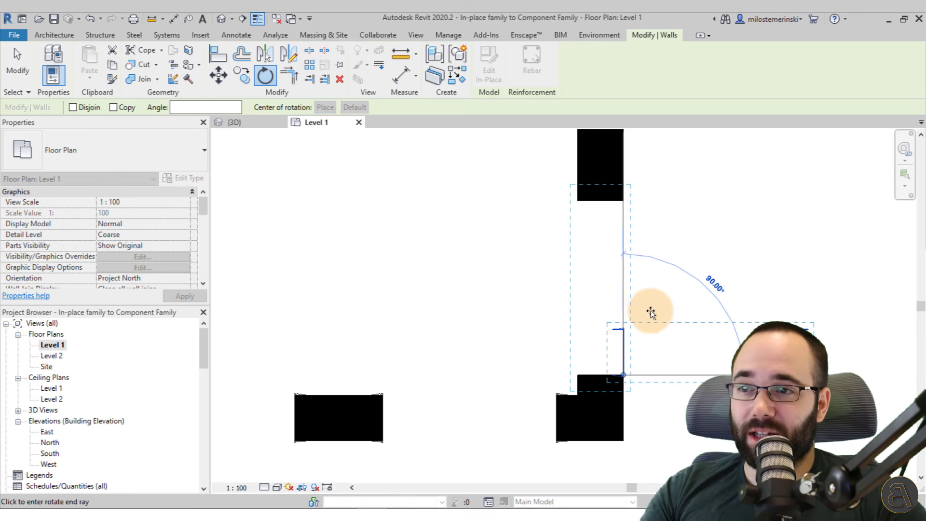
pyautogui.click(625, 287)
pyautogui.scroll(2, 637, 265)
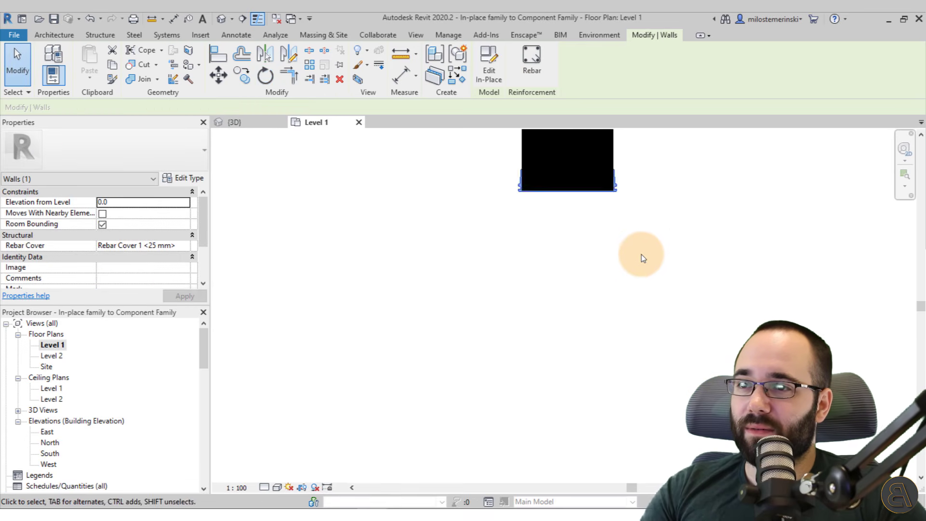
# Step: Examine the arch cover copies on the front and perpendicular walls in the 3D view
pyautogui.click(641, 258)
pyautogui.scroll(-2, 642, 258)
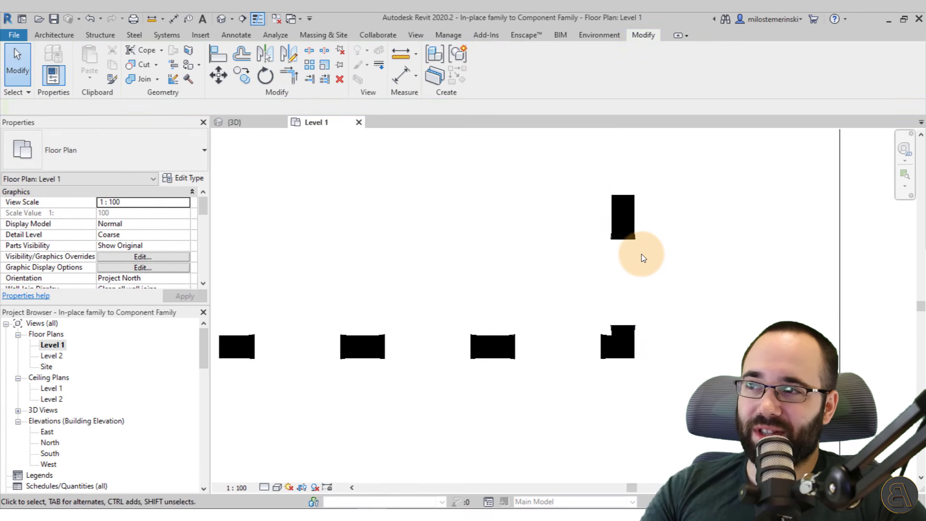
pyautogui.click(266, 123)
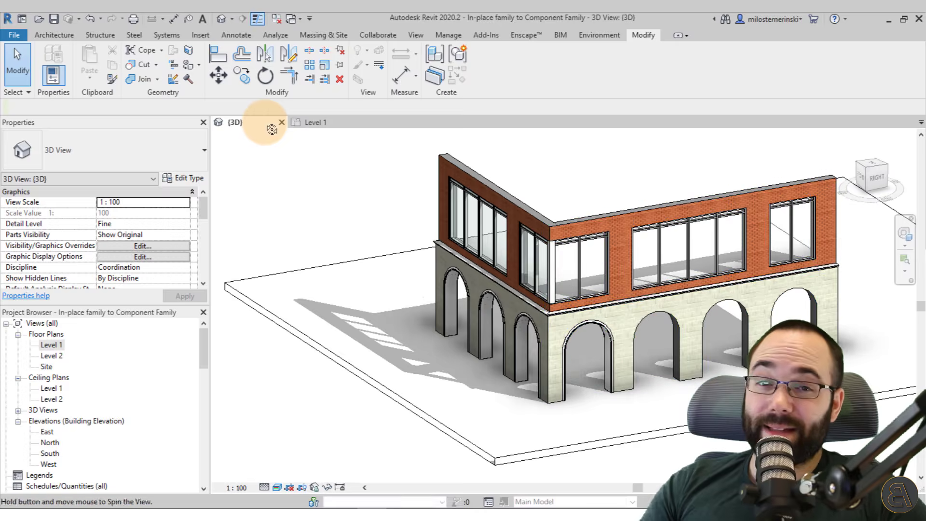
pyautogui.keyDown('shift'); pyautogui.moveTo(271, 129); pyautogui.dragTo(535, 347, button='middle'); pyautogui.keyUp('shift')
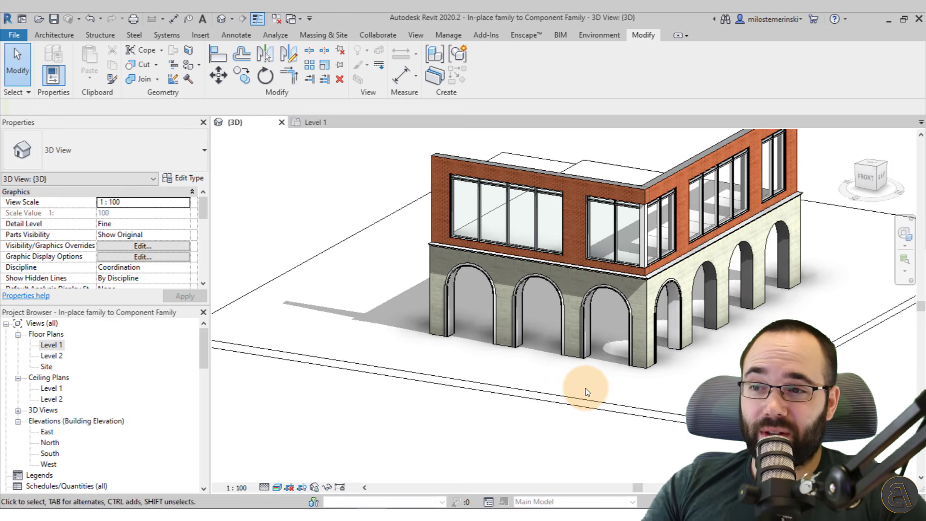
pyautogui.keyDown('shift'); pyautogui.moveTo(643, 385); pyautogui.dragTo(593, 395, button='middle'); pyautogui.keyUp('shift')
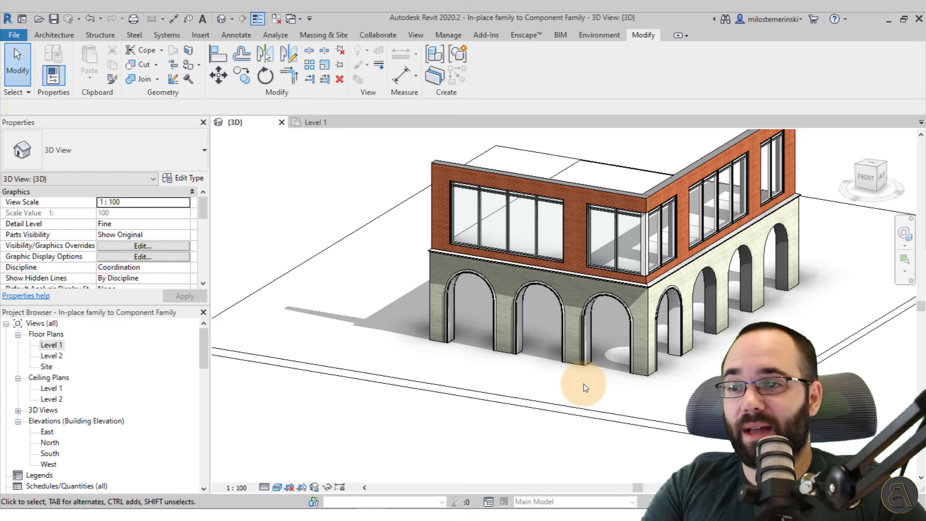
# Step: Select the cover on the front-wall arch nearest the building corner and start editing it in place
pyautogui.press('Tab')
pyautogui.press('Tab')
pyautogui.press('Tab')
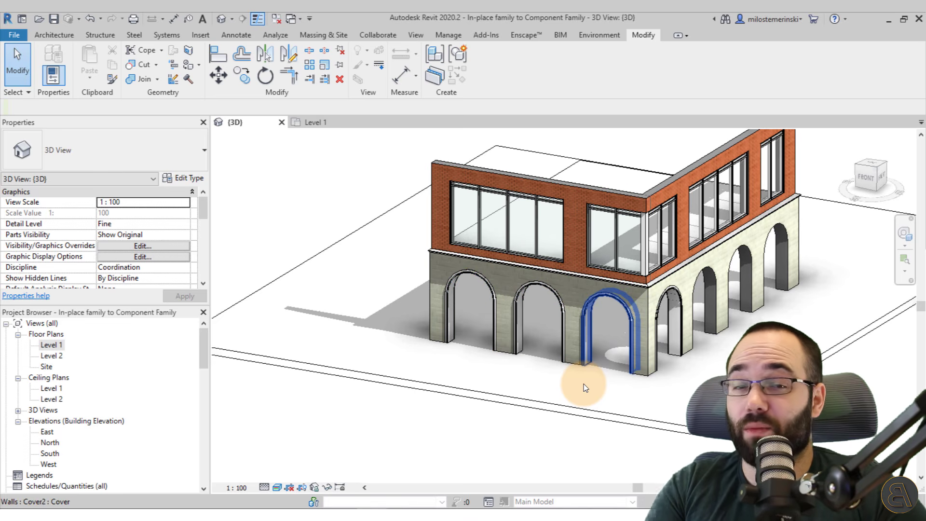
pyautogui.click(594, 366)
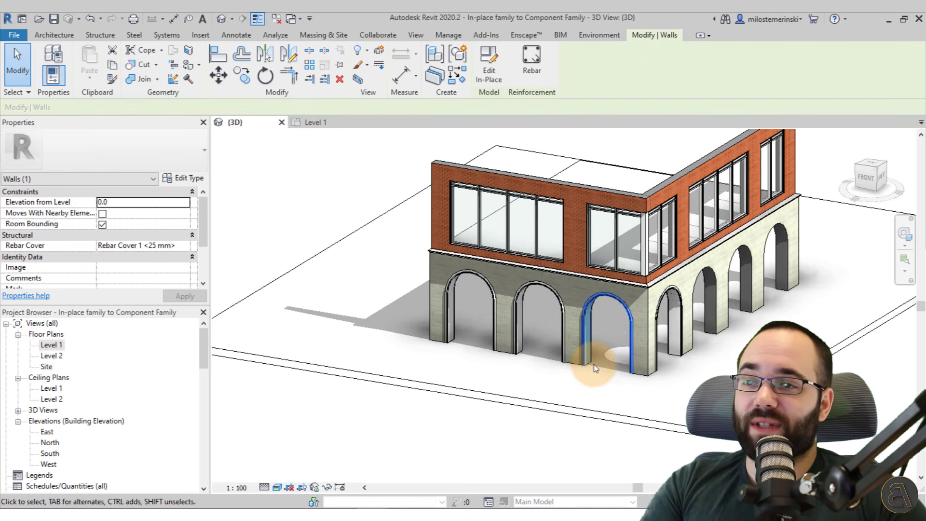
pyautogui.scroll(4, 595, 364)
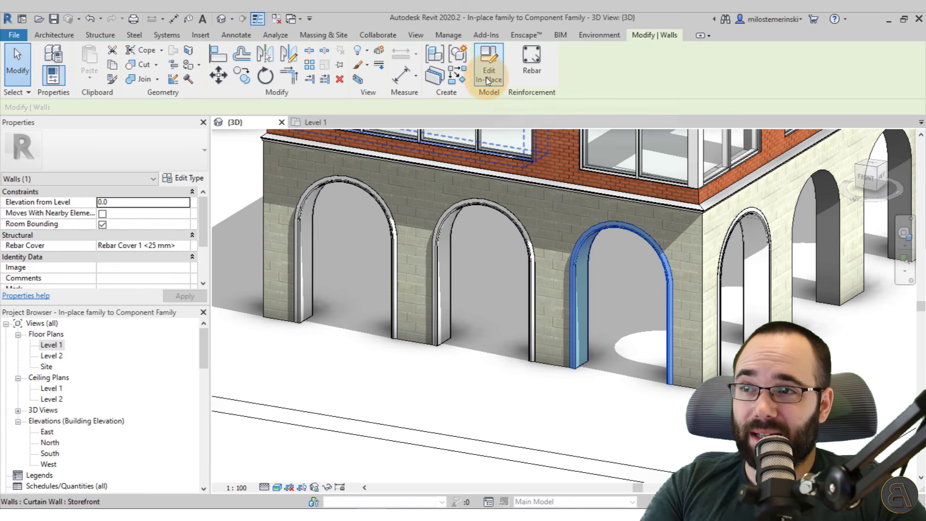
pyautogui.click(488, 77)
# Step: Edit the cover's sweep and open its profile sketch for editing
pyautogui.scroll(5, 569, 331)
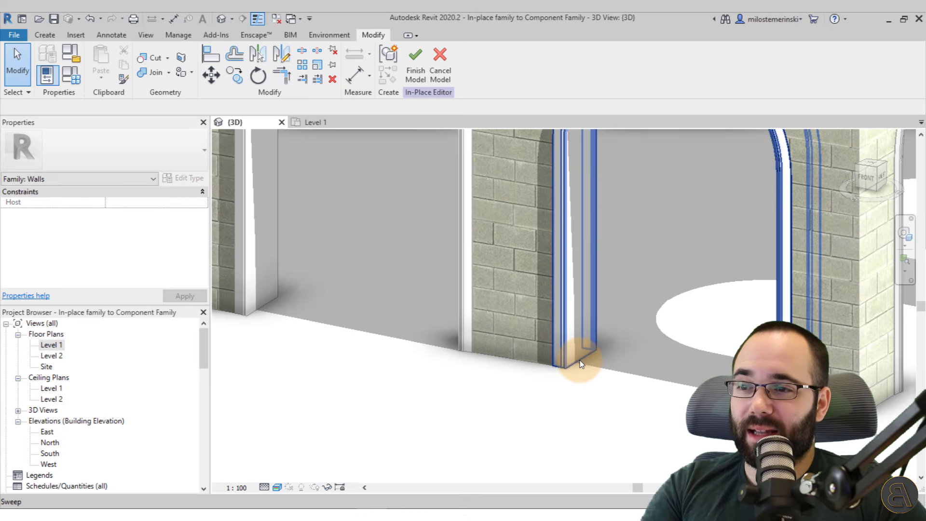
pyautogui.click(581, 364)
pyautogui.scroll(-5, 580, 367)
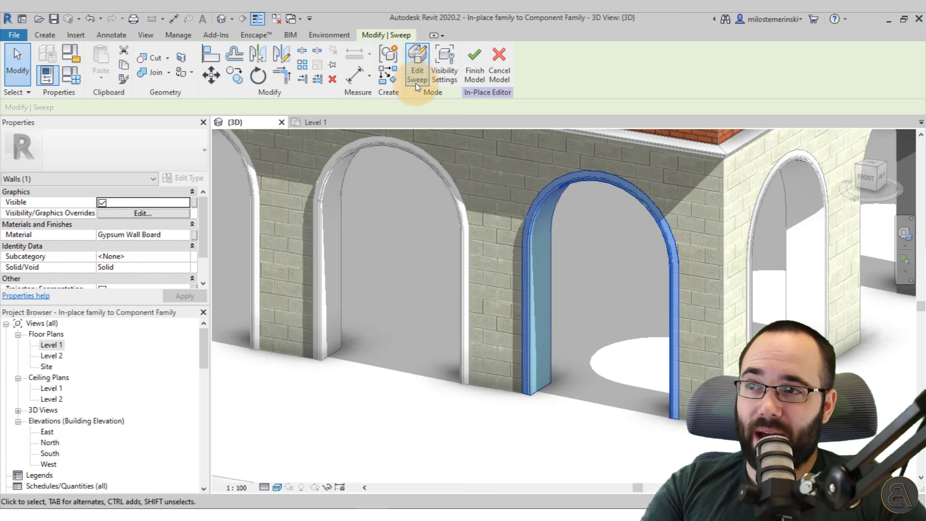
pyautogui.click(416, 72)
pyautogui.scroll(5, 530, 287)
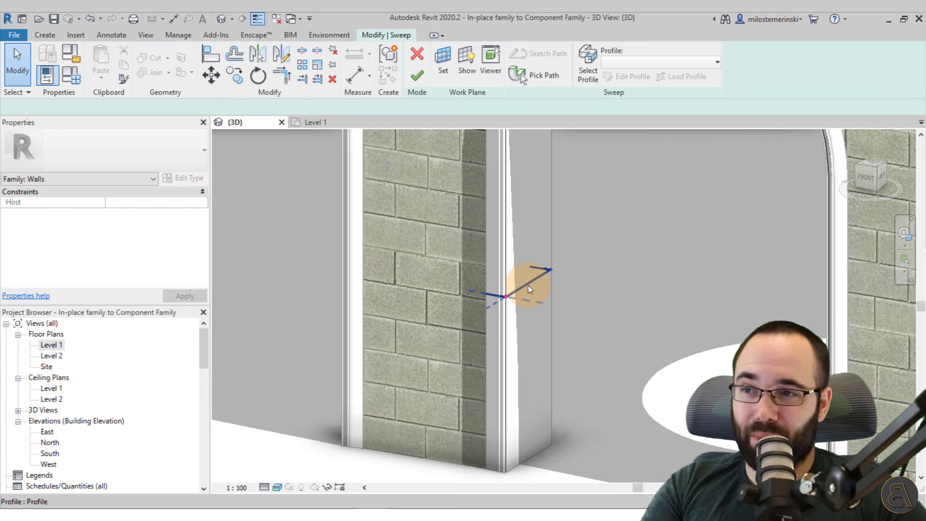
pyautogui.click(529, 289)
pyautogui.click(629, 80)
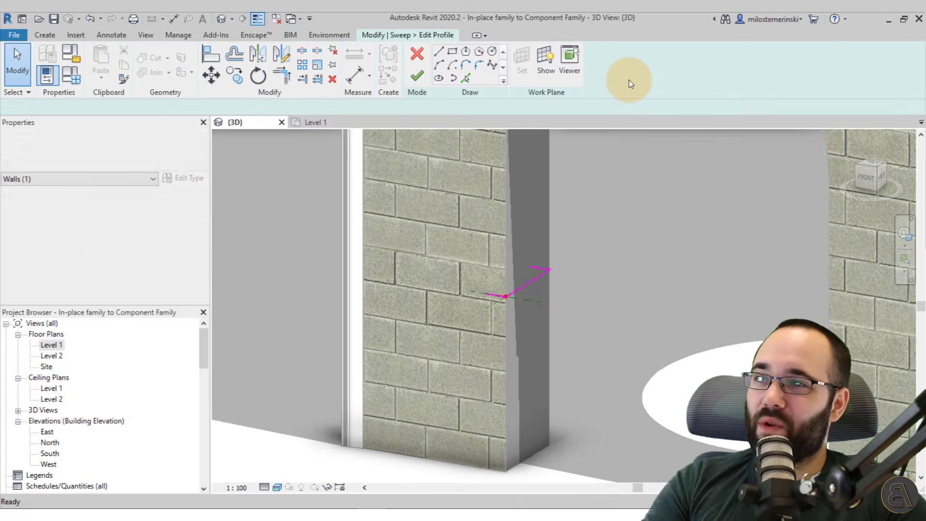
# Step: Move the long inner line of the sweep profile outward into the opening to thicken the cover's lining
pyautogui.scroll(5, 531, 283)
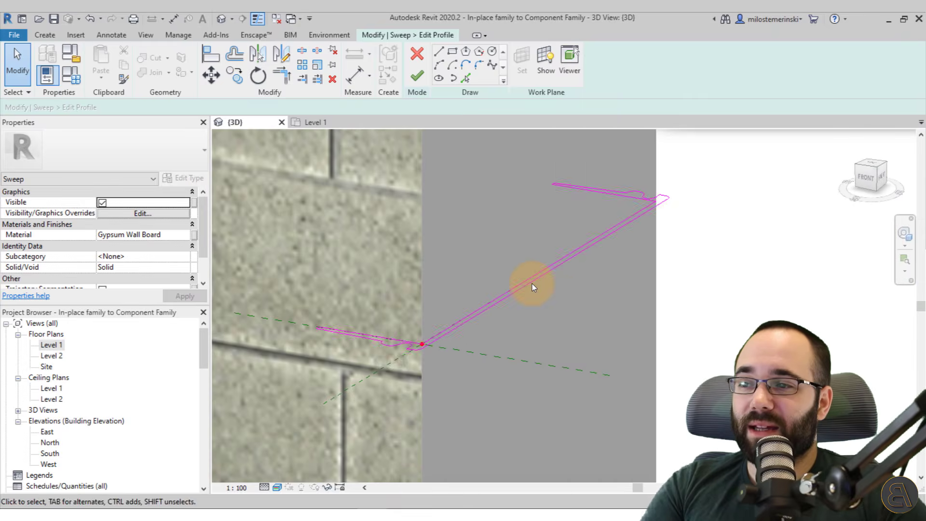
pyautogui.scroll(3, 531, 284)
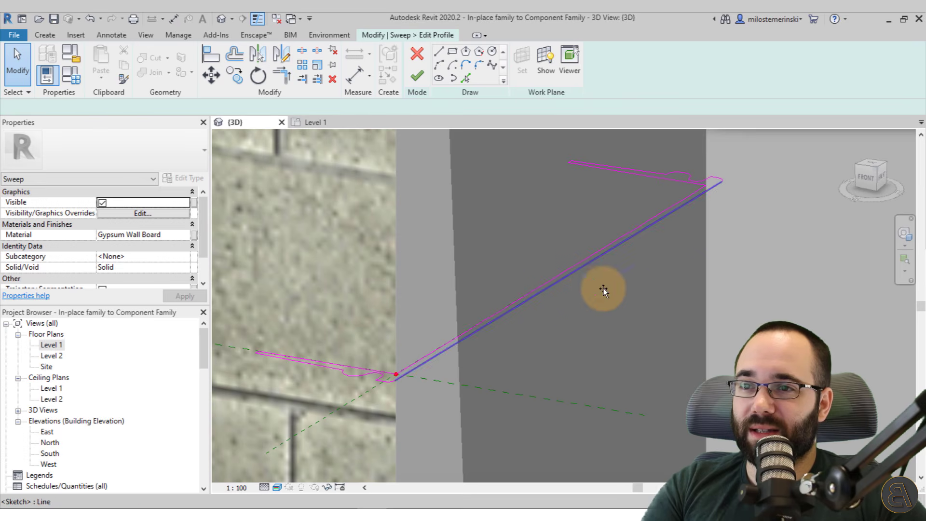
pyautogui.moveTo(603, 288); pyautogui.dragTo(633, 295)
pyautogui.click(503, 233)
pyautogui.scroll(-4, 525, 232)
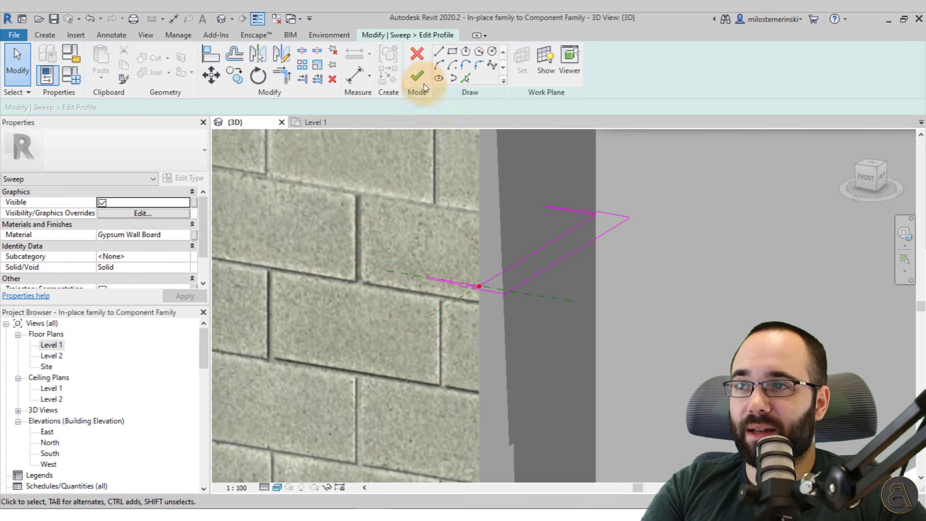
# Step: Finish the profile sketch, the sweep and the in-place model of the edited cover
pyautogui.click(420, 80)
pyautogui.click(418, 73)
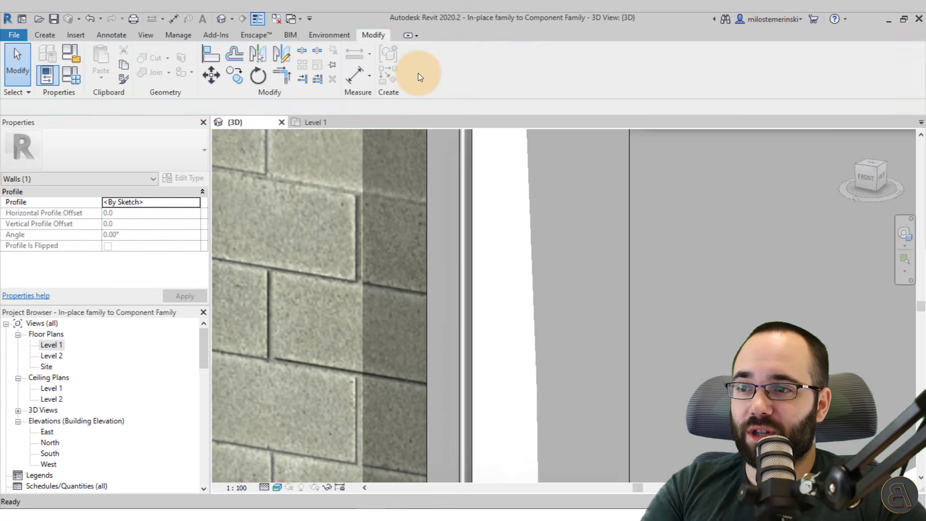
pyautogui.scroll(-6, 593, 328)
pyautogui.click(608, 388)
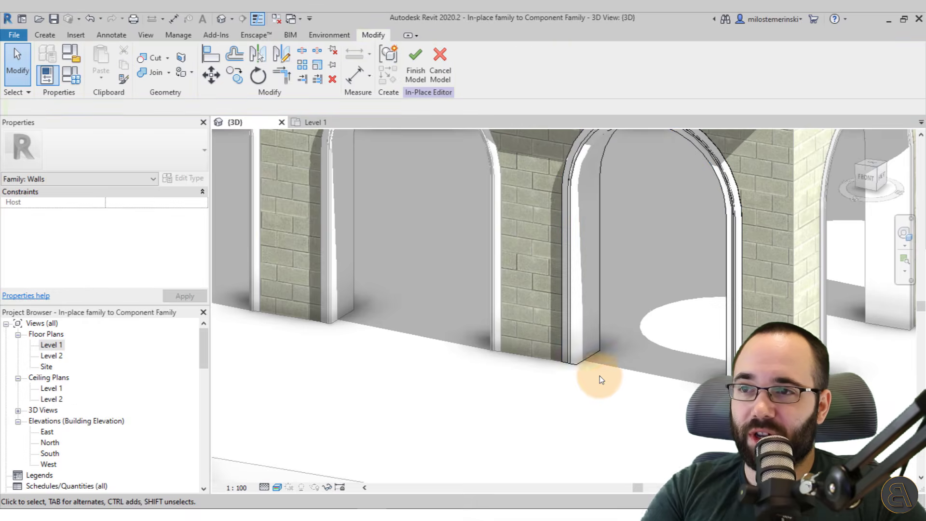
pyautogui.click(420, 77)
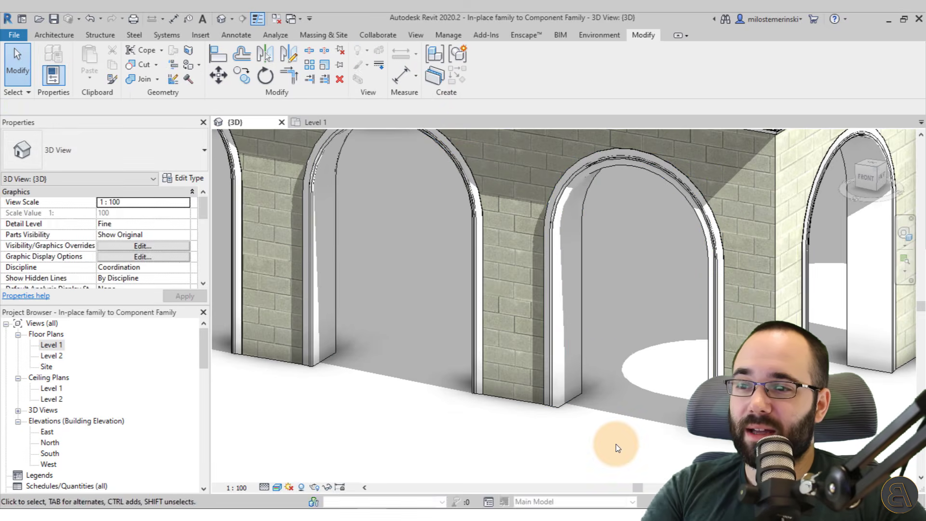
# Step: Compare the edited cover with the covers on the neighbouring arches in the 3D view
pyautogui.scroll(-5, 612, 446)
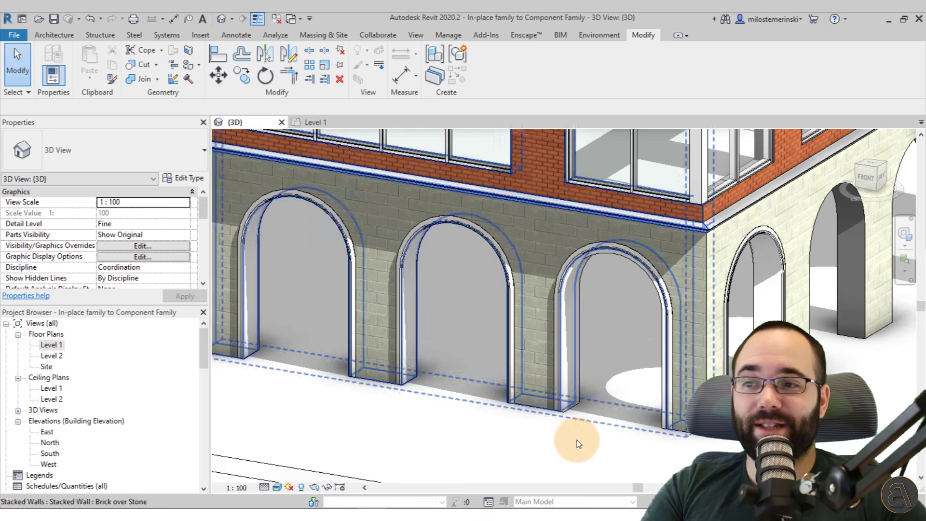
pyautogui.click(569, 405)
pyautogui.moveTo(571, 409); pyautogui.dragTo(456, 366, button='middle')
pyautogui.click(448, 362)
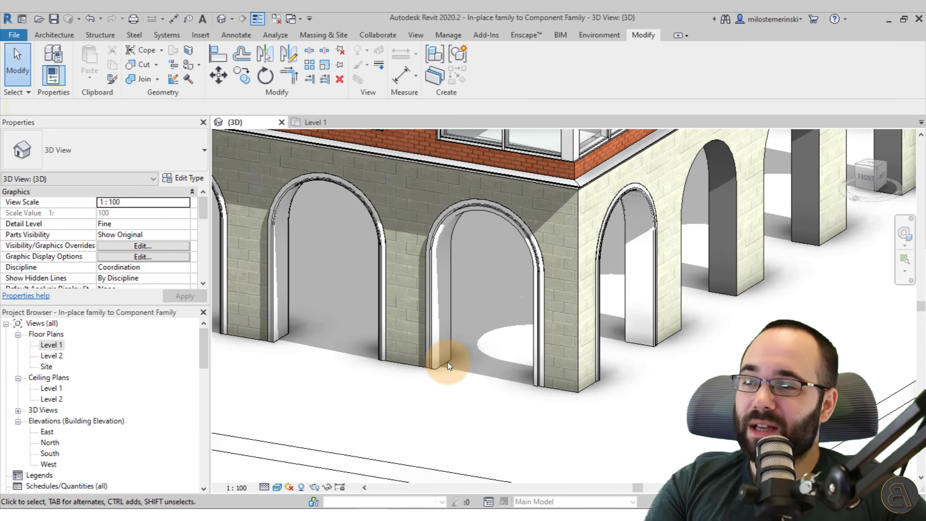
pyautogui.press('Tab')
pyautogui.press('Tab')
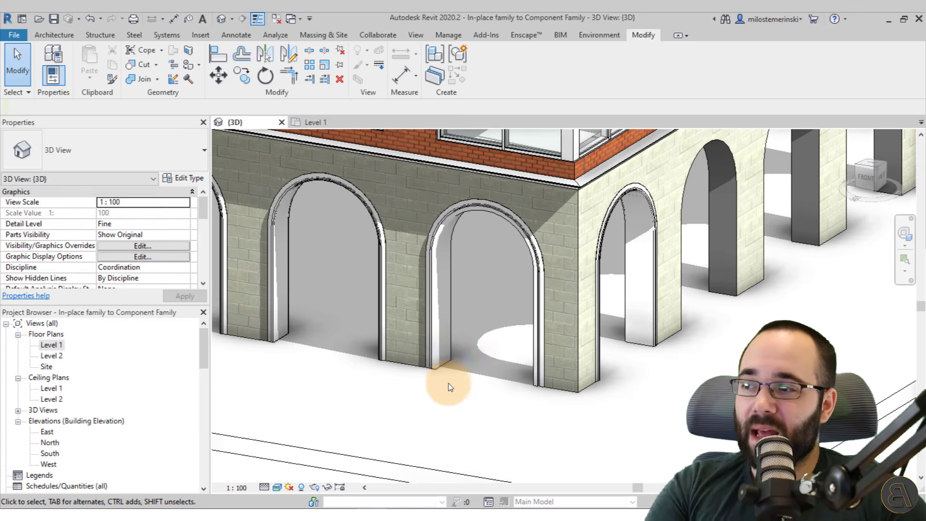
pyautogui.moveTo(449, 386); pyautogui.dragTo(456, 394, button='middle')
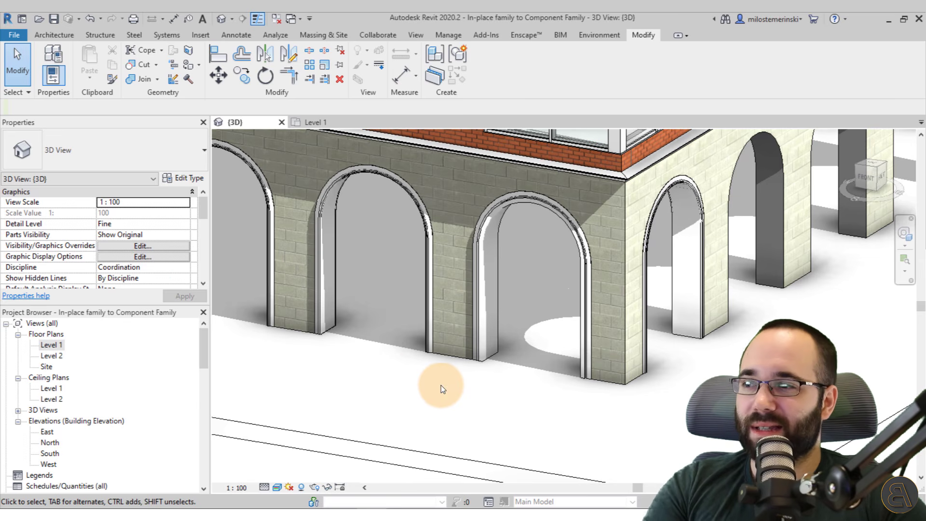
# Step: Check which Cover families are listed under the Walls category of the project's families
pyautogui.moveTo(205, 339); pyautogui.dragTo(203, 451)
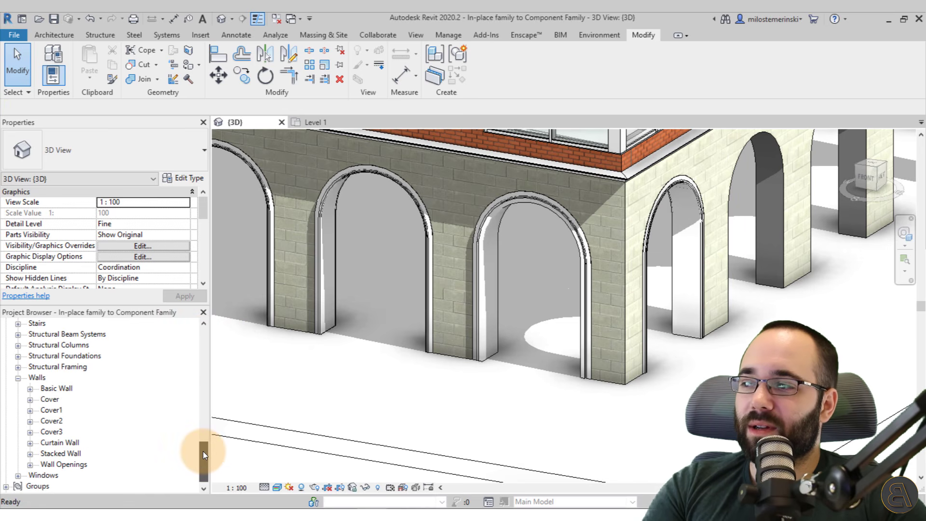
pyautogui.click(18, 379)
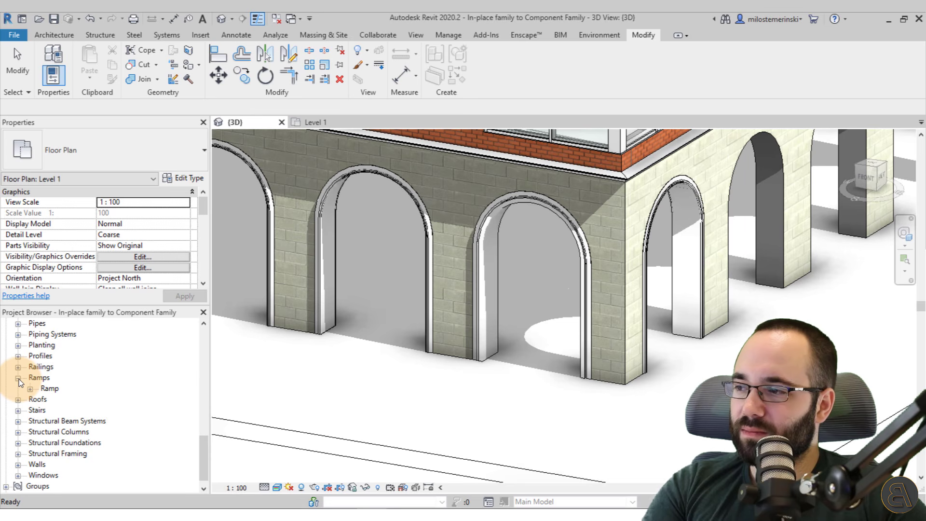
pyautogui.click(19, 378)
pyautogui.click(18, 454)
pyautogui.scroll(-2, 104, 431)
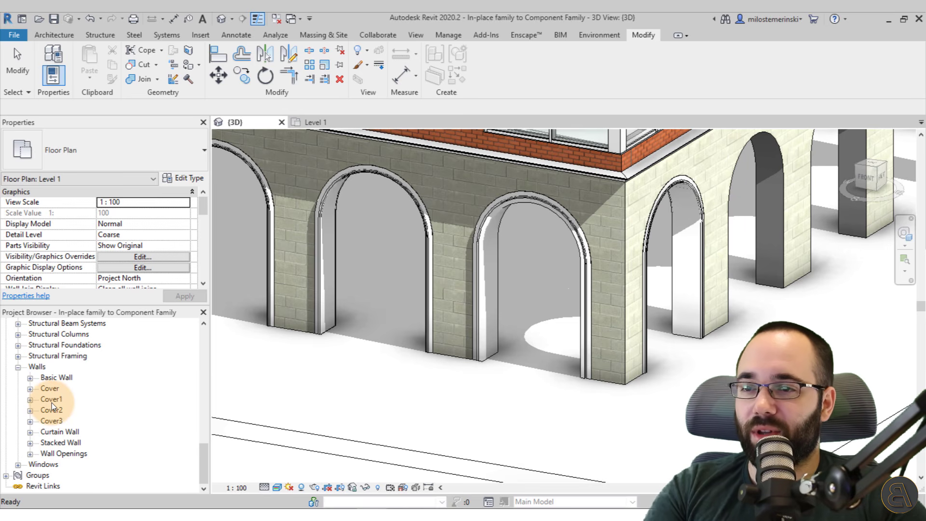
pyautogui.scroll(-4, 564, 289)
pyautogui.scroll(2, 564, 289)
pyautogui.moveTo(482, 309); pyautogui.dragTo(367, 255, button='middle')
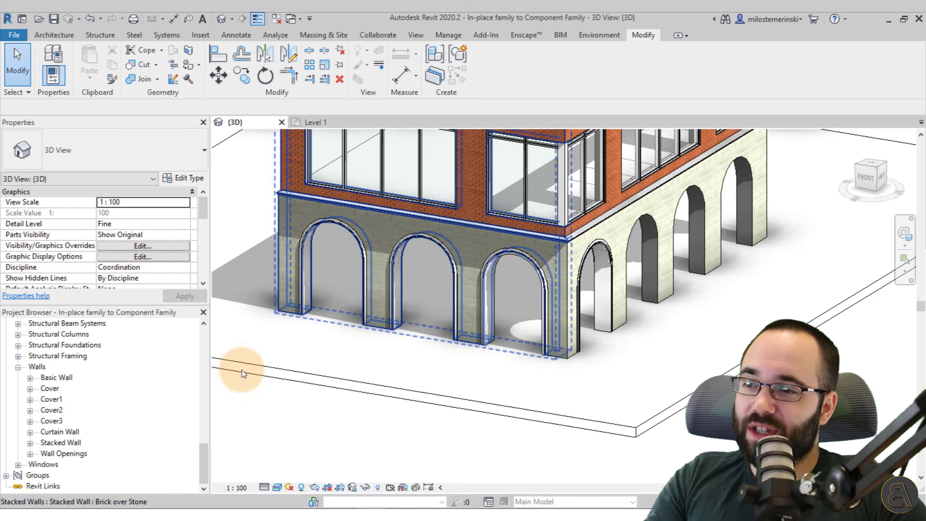
# Step: Delete the cover from the front-wall arch nearest the building corner
pyautogui.click(488, 344)
pyautogui.click(488, 351)
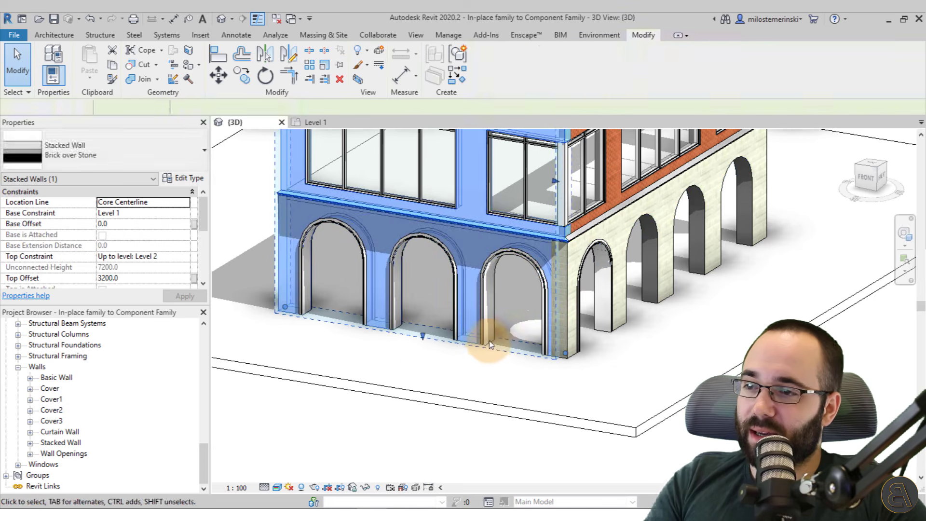
pyautogui.press('Escape')
pyautogui.click(488, 339)
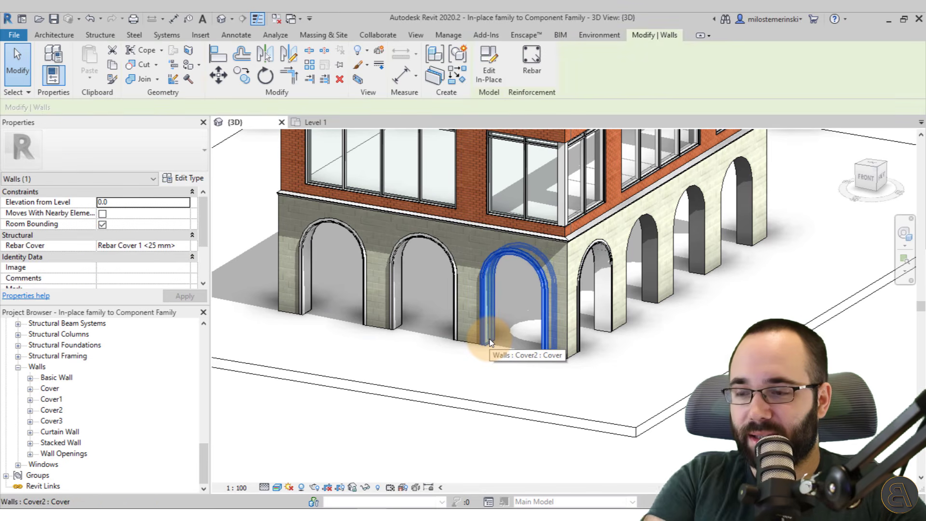
pyautogui.press('Delete')
# Step: Delete the cover from the perpendicular wall's first arch
pyautogui.press('Tab')
pyautogui.press('Tab')
pyautogui.press('Tab')
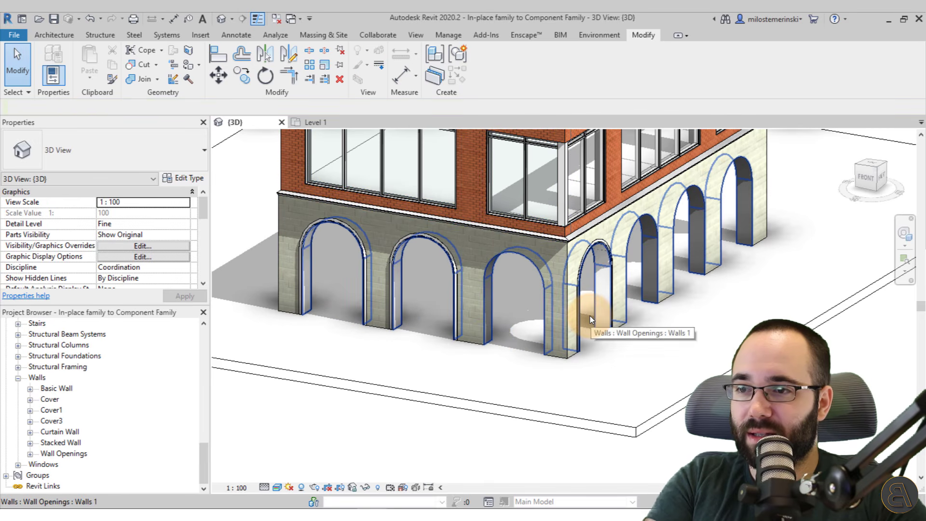
pyautogui.click(590, 316)
pyautogui.press('Delete')
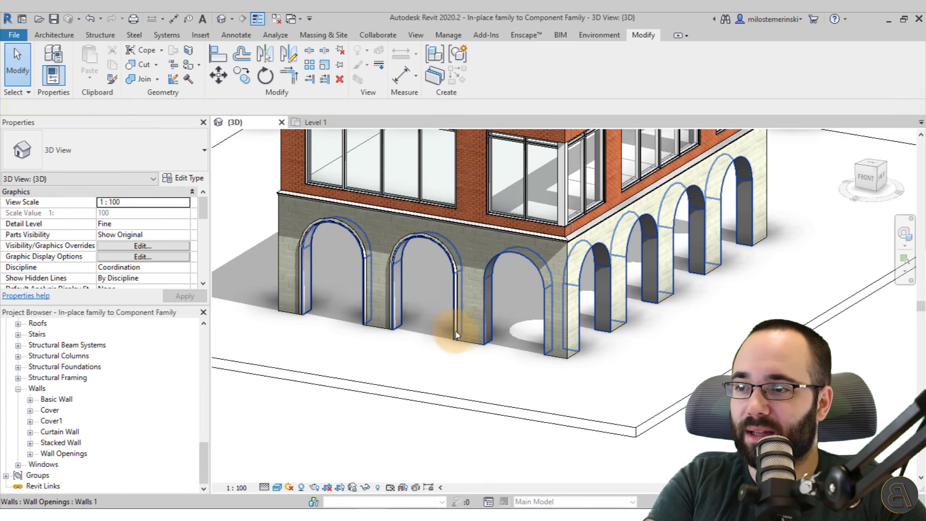
# Step: Delete the cover from the middle arch of the front wall
pyautogui.click(451, 331)
pyautogui.press('Escape')
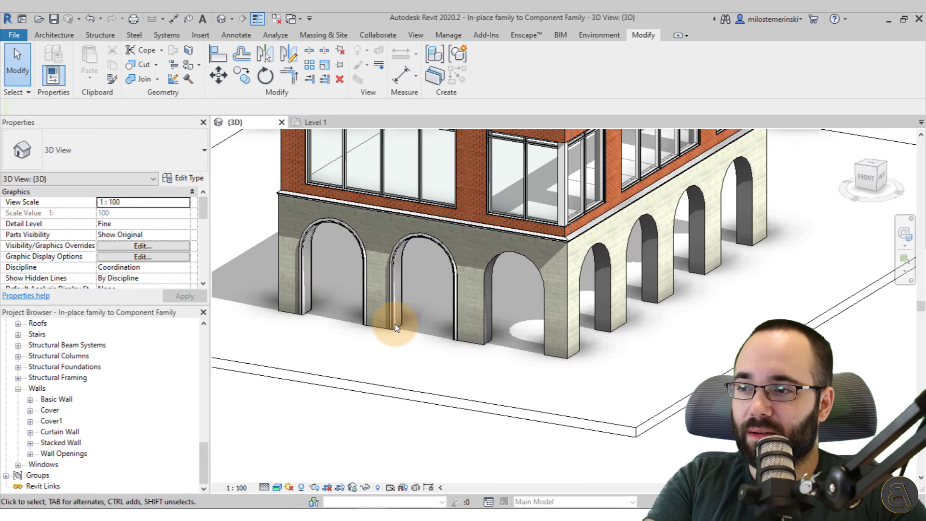
pyautogui.click(395, 327)
pyautogui.press('Delete')
pyautogui.press('Escape')
# Step: Open the remaining original cover, on the front-wall arch farthest from the corner, for in-place editing
pyautogui.scroll(3, 382, 320)
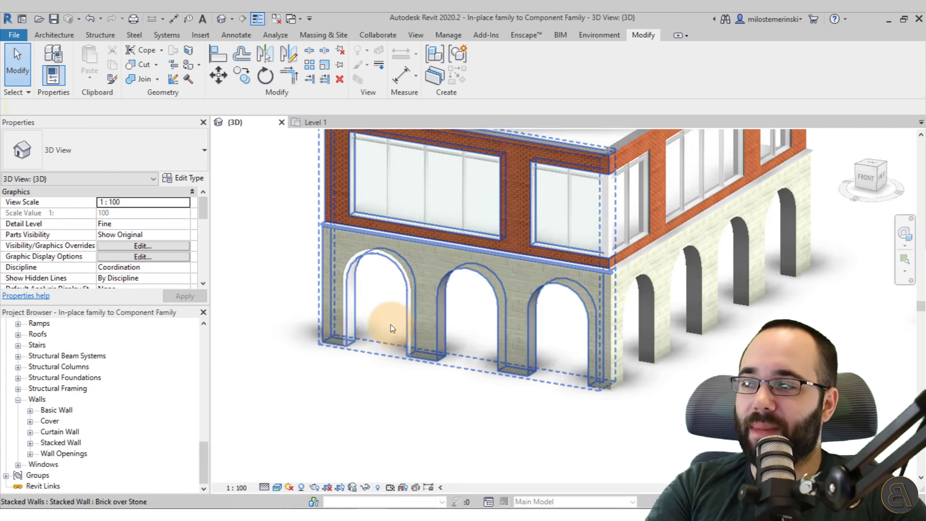
pyautogui.click(341, 332)
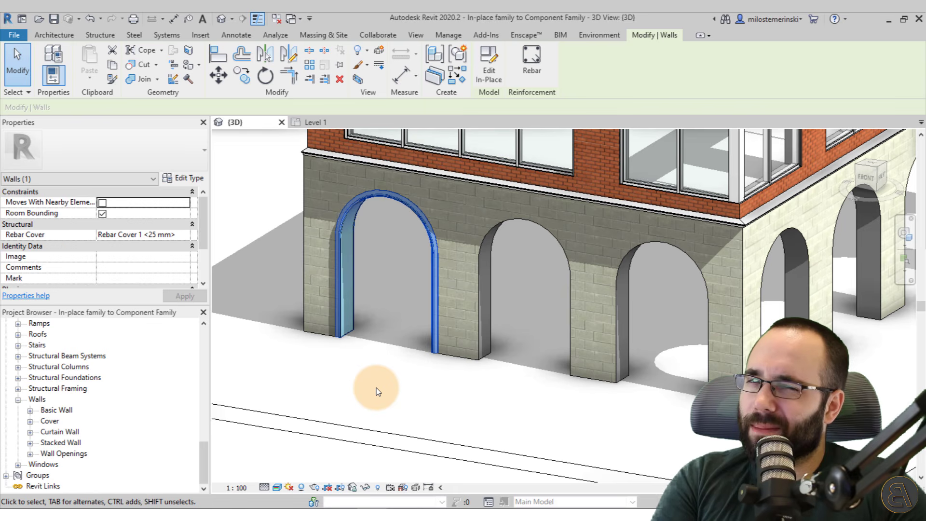
pyautogui.click(488, 77)
pyautogui.scroll(-2, 506, 311)
pyautogui.moveTo(507, 311); pyautogui.dragTo(514, 318, button='middle')
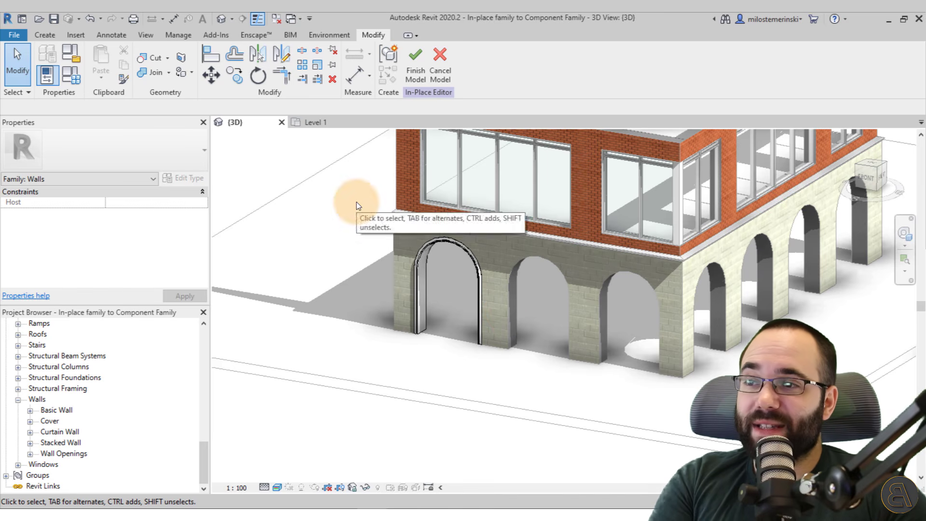
# Step: Group the arch cover's sweep geometry into a model group named Cover
pyautogui.moveTo(356, 202); pyautogui.dragTo(529, 389)
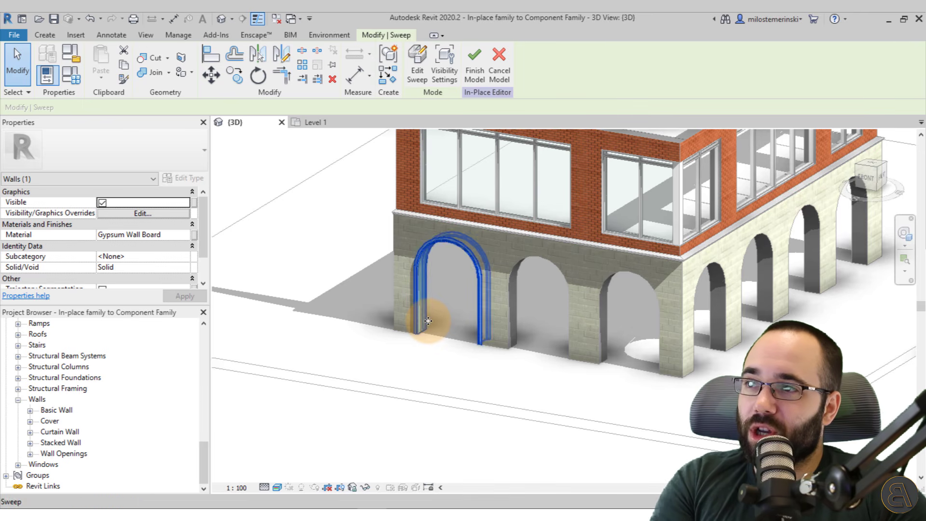
pyautogui.click(390, 54)
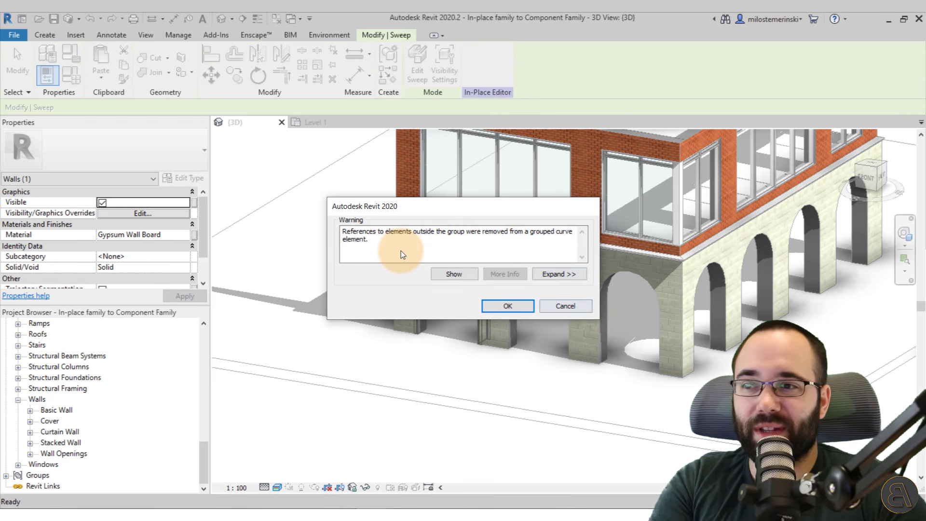
pyautogui.click(514, 305)
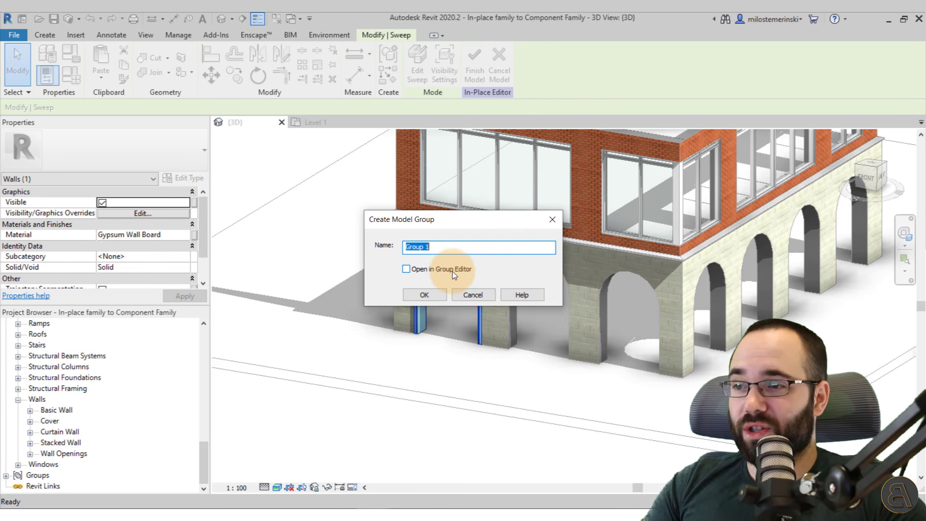
pyautogui.write('Cover')
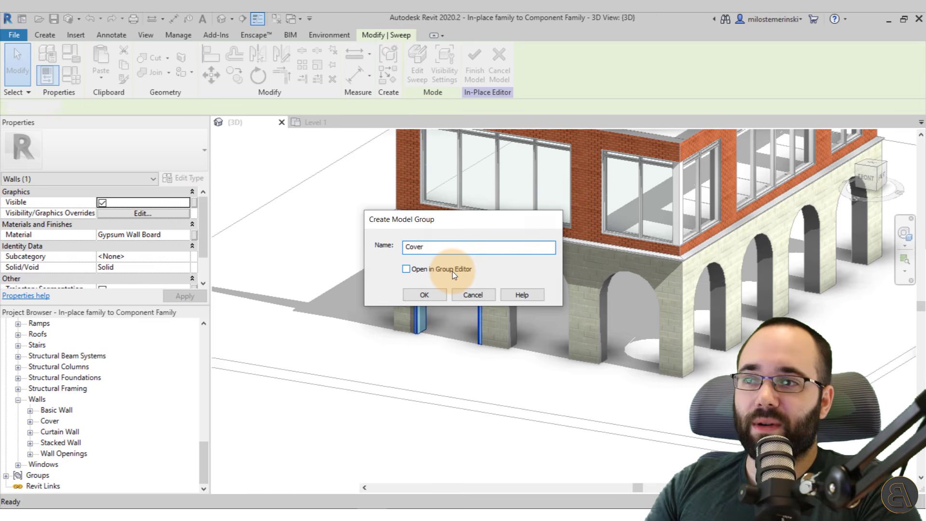
pyautogui.press('Return')
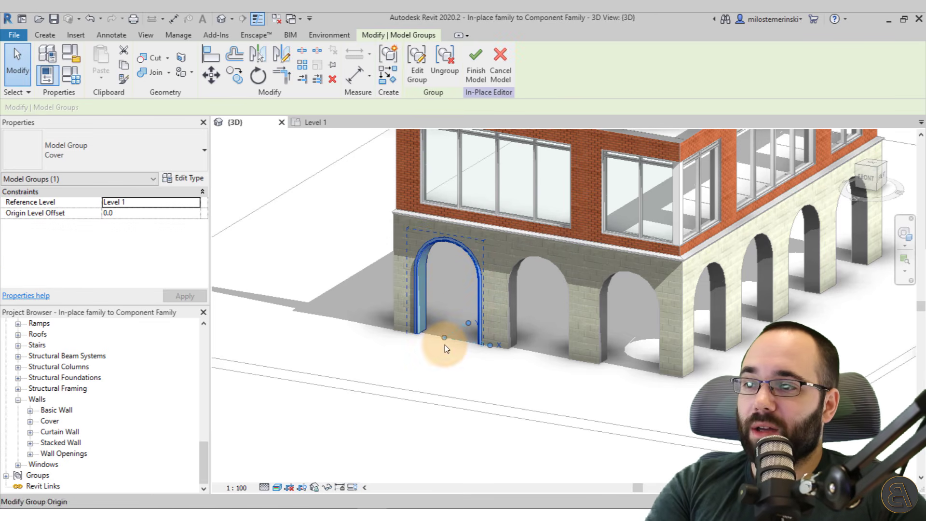
# Step: In the Level 1 plan, move the Cover group's origin to the front inner corner of the arch's pier farthest from the building corner
pyautogui.scroll(4, 445, 346)
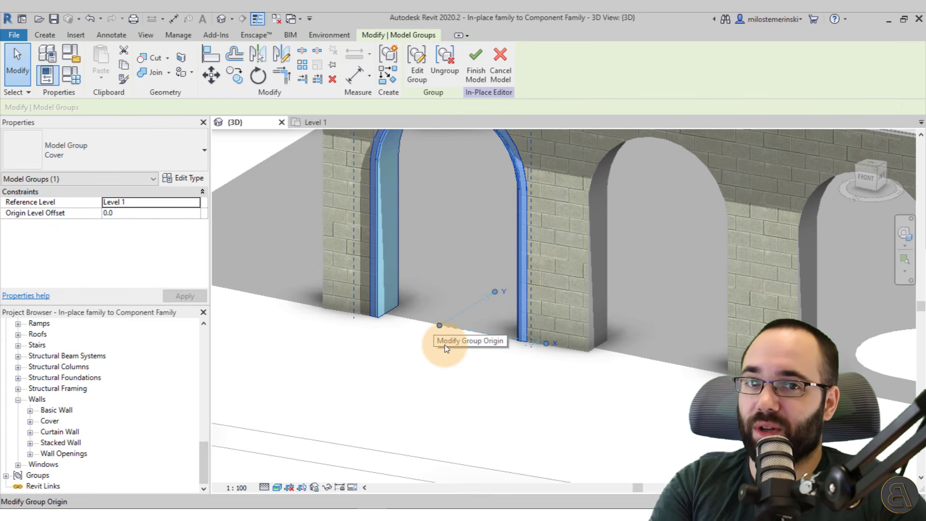
pyautogui.click(329, 124)
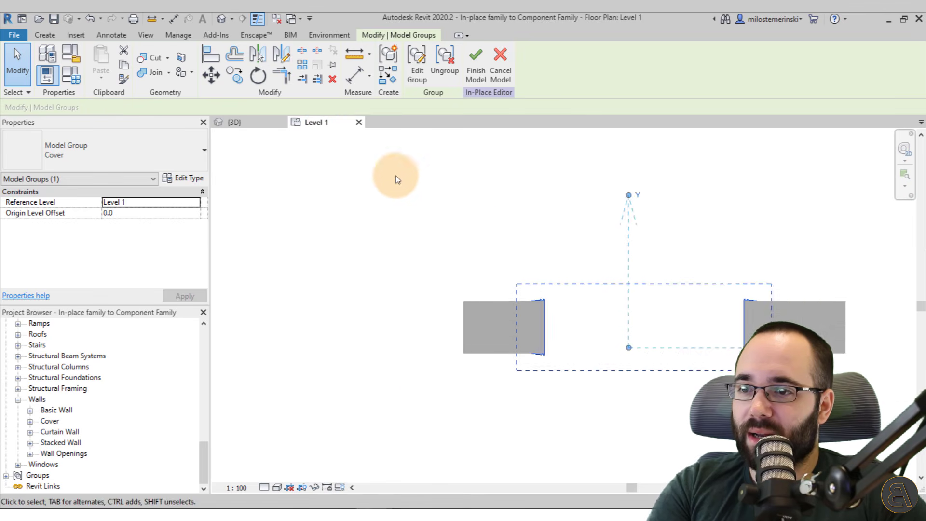
pyautogui.scroll(3, 612, 345)
pyautogui.moveTo(628, 350); pyautogui.dragTo(468, 339)
pyautogui.scroll(5, 459, 368)
pyautogui.click(534, 393)
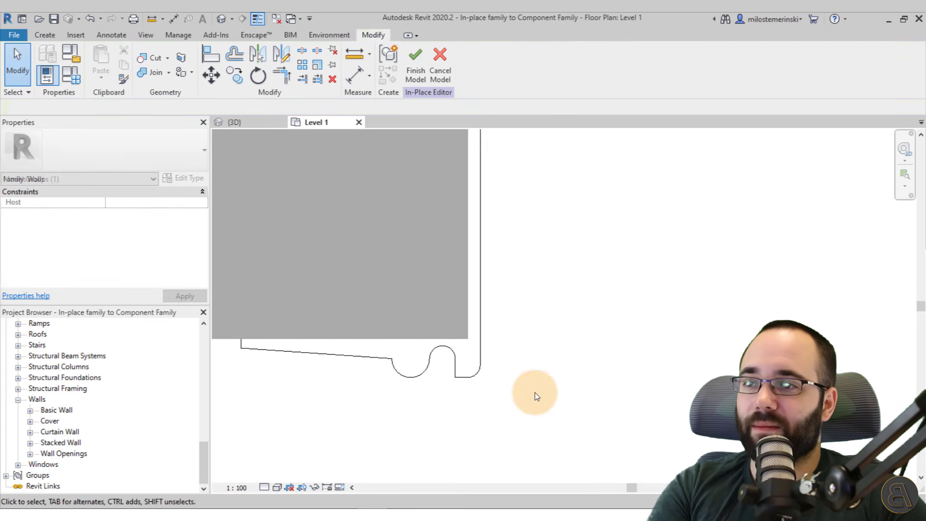
pyautogui.scroll(-4, 534, 393)
pyautogui.moveTo(527, 395); pyautogui.dragTo(400, 352, button='middle')
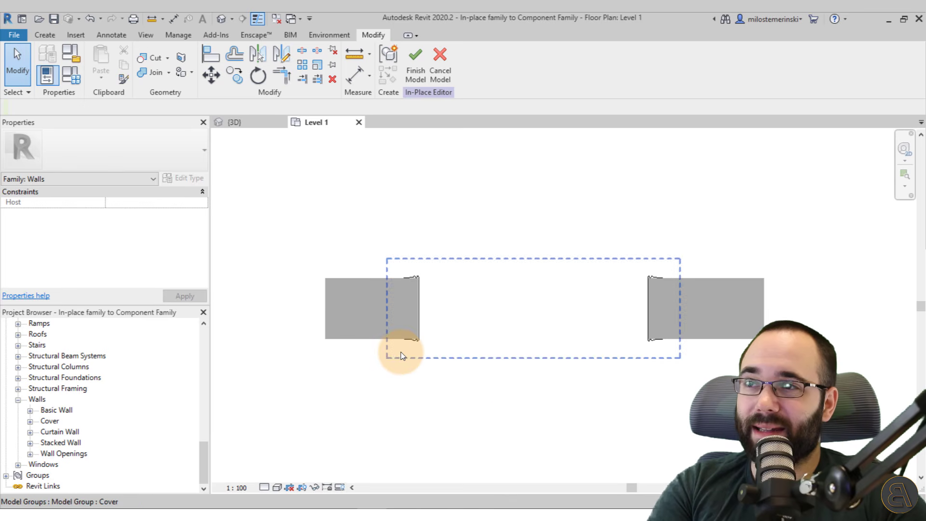
pyautogui.scroll(-2, 521, 334)
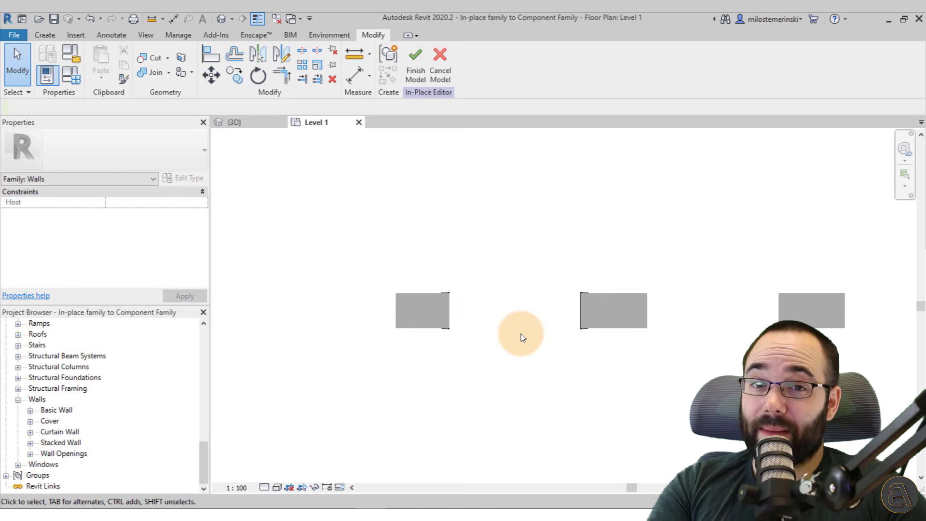
# Step: Save the Cover model group as a library family file (.rfa) named Cover Family on the Desktop
pyautogui.click(21, 36)
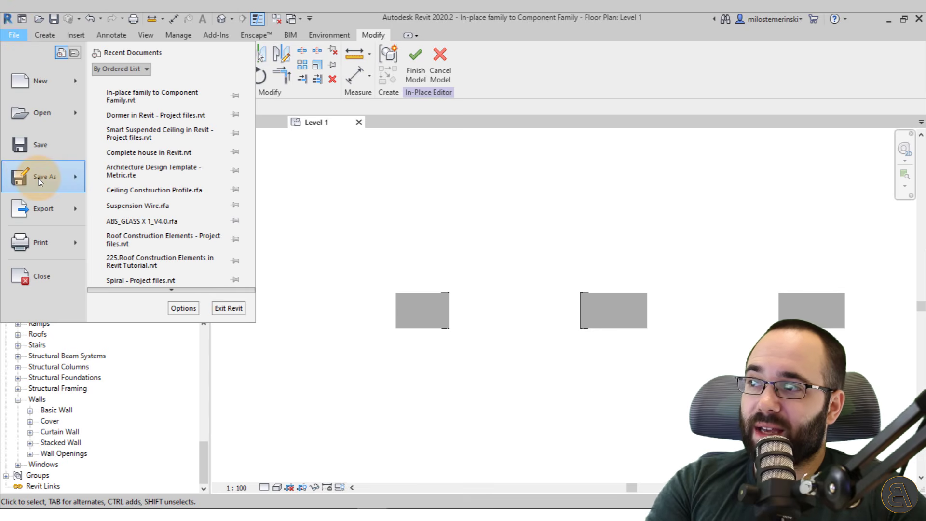
pyautogui.moveTo(39, 178)
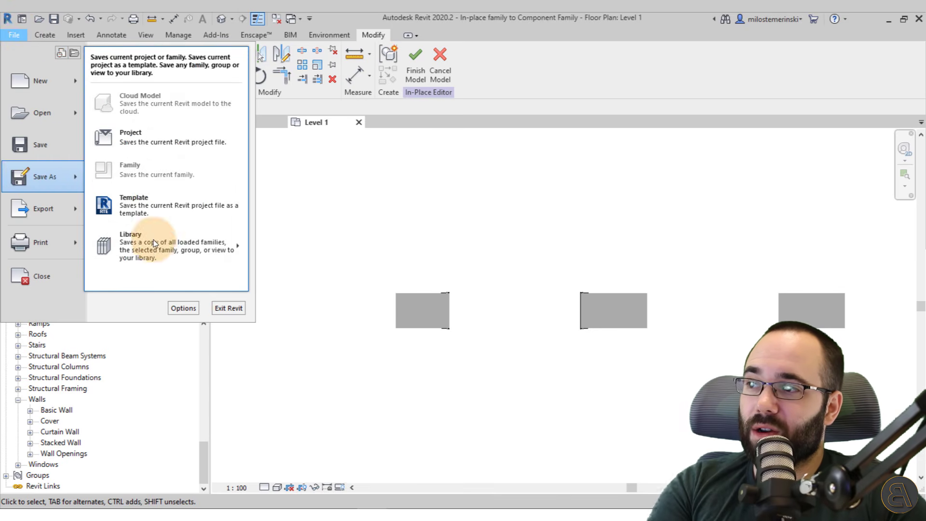
pyautogui.moveTo(152, 248)
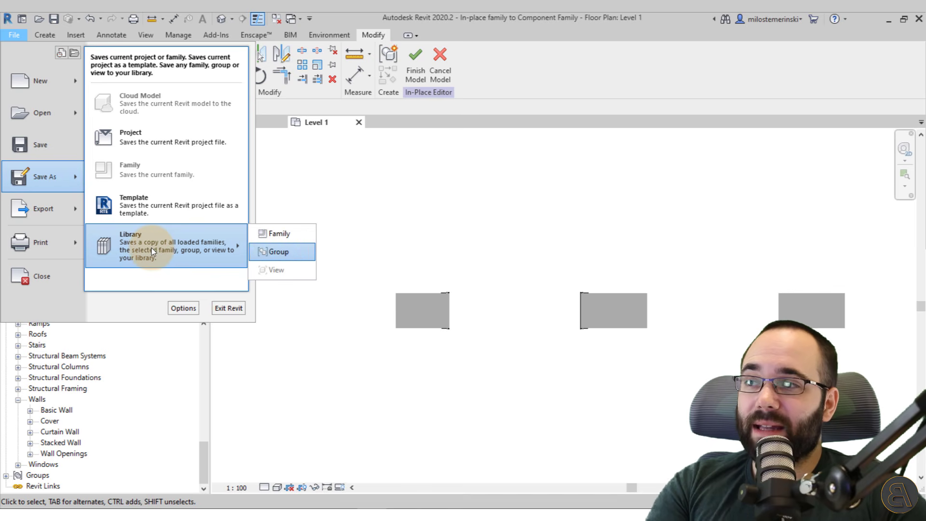
pyautogui.click(283, 254)
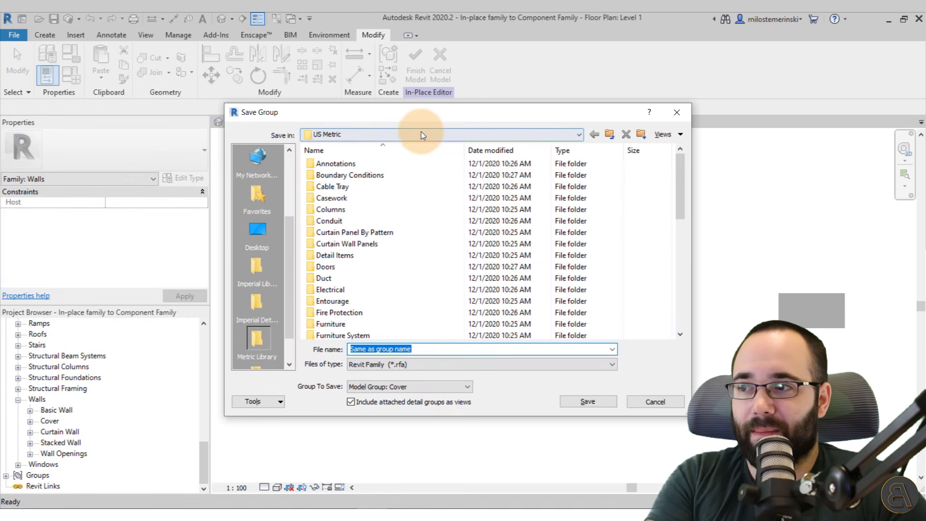
pyautogui.click(257, 232)
pyautogui.click(427, 349)
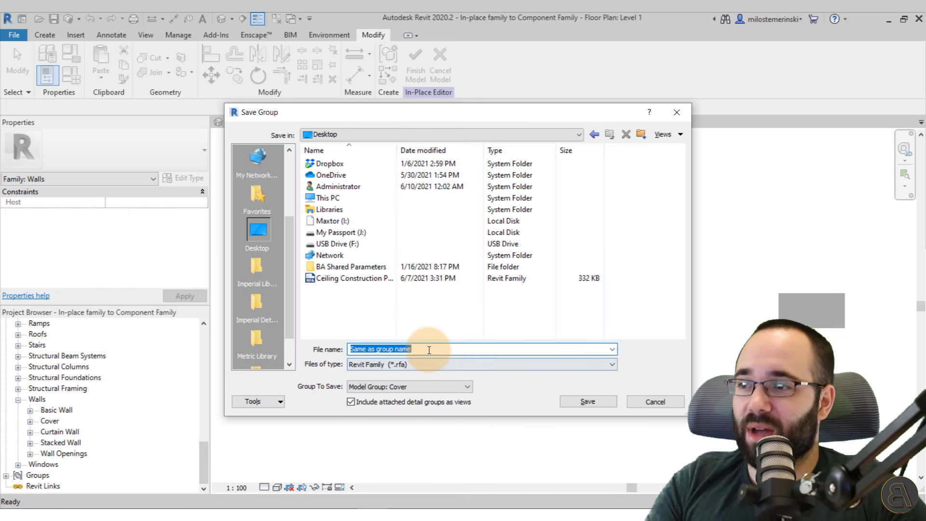
pyautogui.write('Cover')
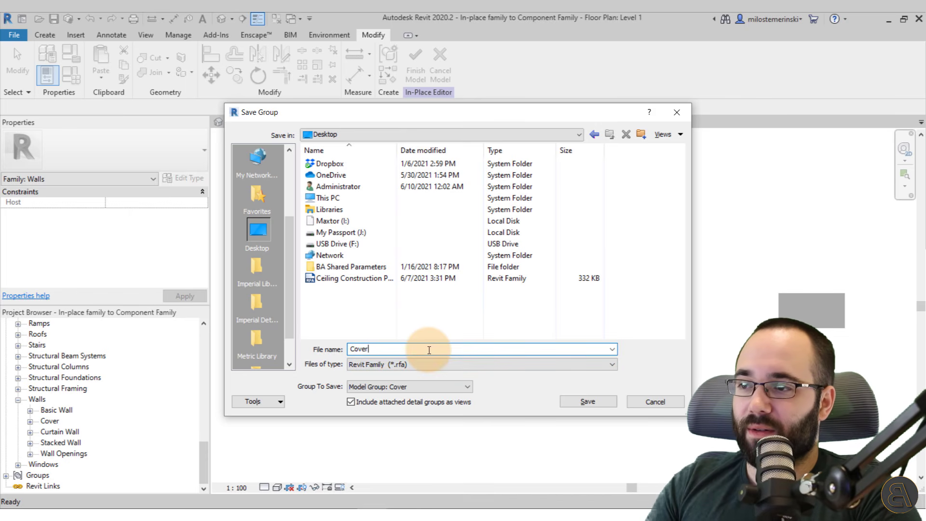
pyautogui.write(' Family')
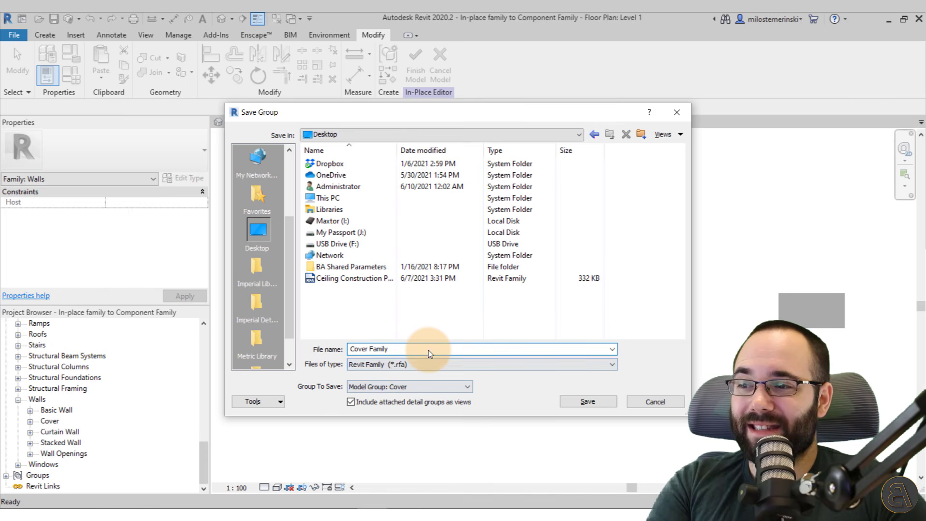
pyautogui.click(376, 366)
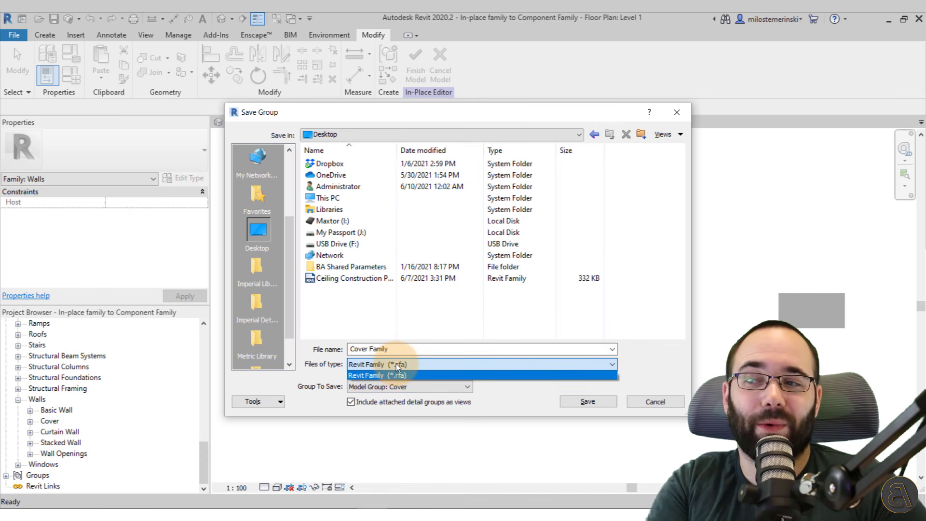
pyautogui.click(397, 365)
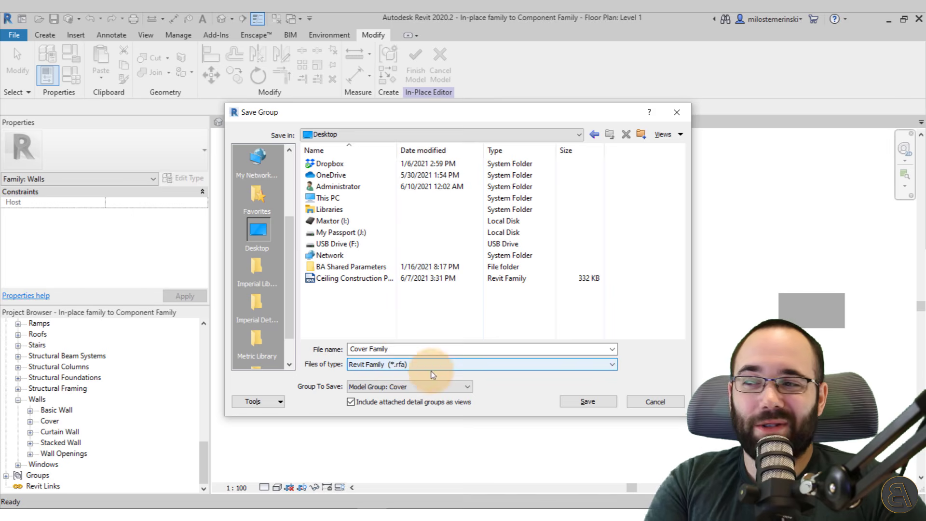
pyautogui.click(577, 403)
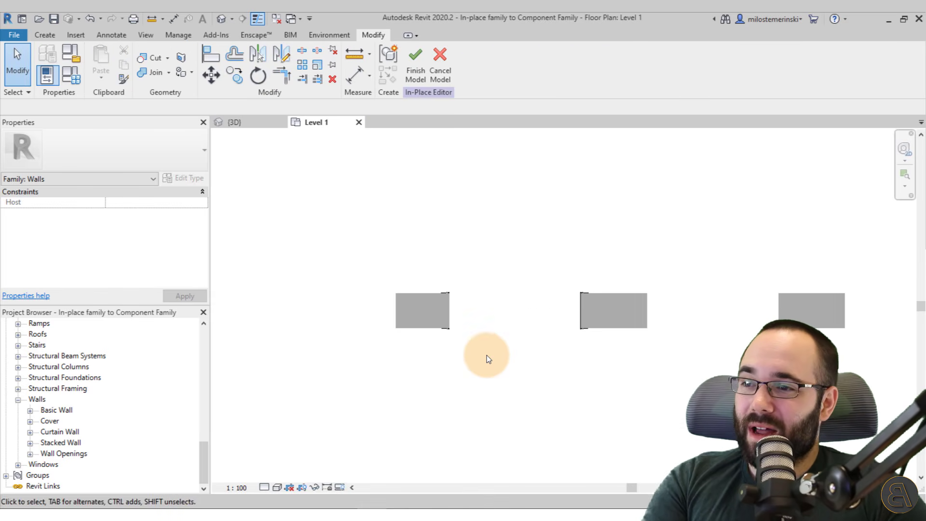
# Step: Finish the in-place model and delete the original in-place cover from the project
pyautogui.click(447, 331)
pyautogui.press('Delete')
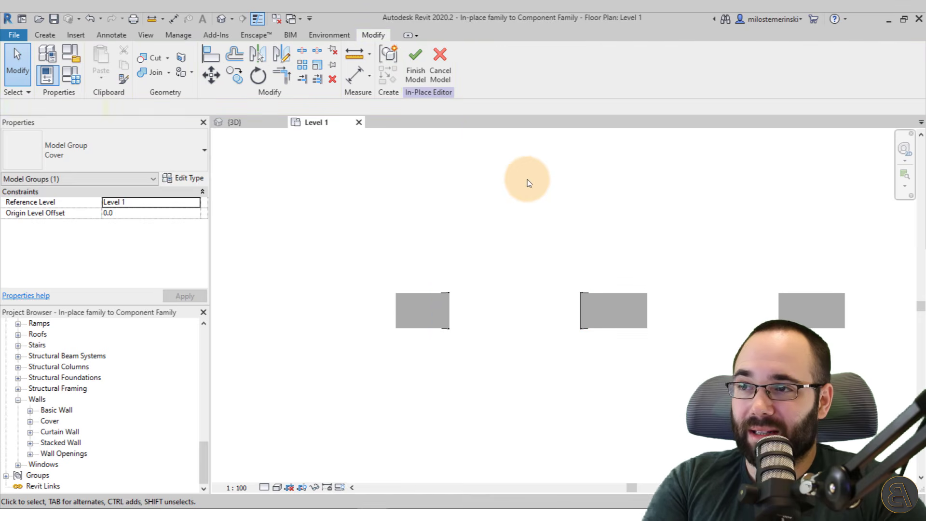
pyautogui.click(416, 74)
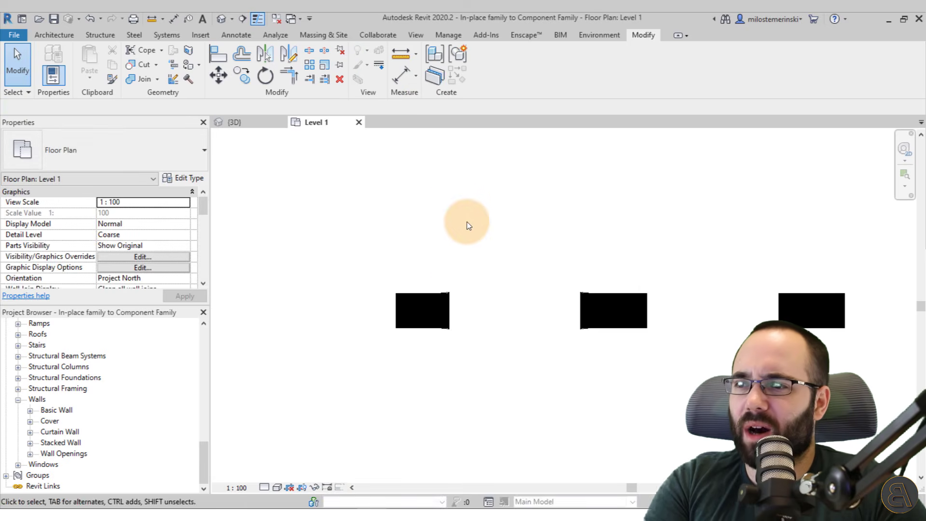
pyautogui.click(445, 296)
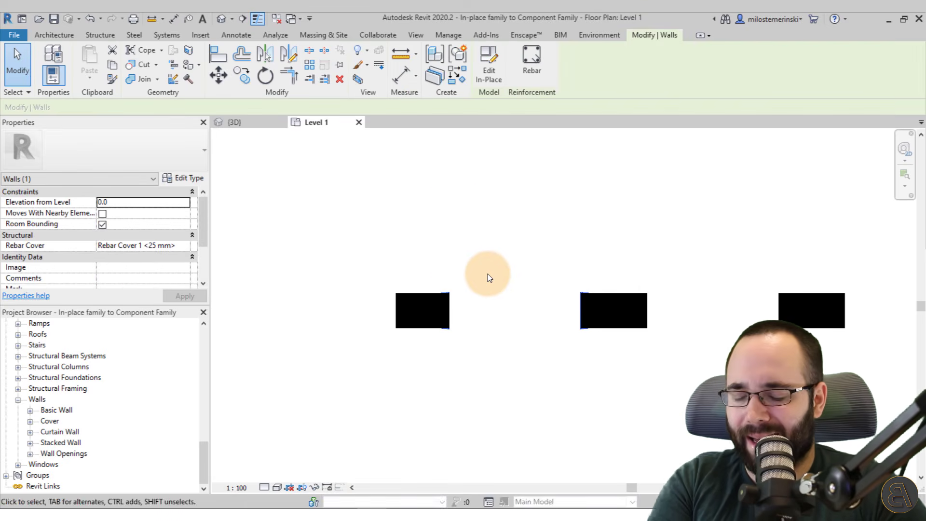
pyautogui.press('Delete')
# Step: In the 3D view, place a Cover Family component on the front-wall arch farthest from the building corner, snapped to the pier's corner
pyautogui.click(259, 122)
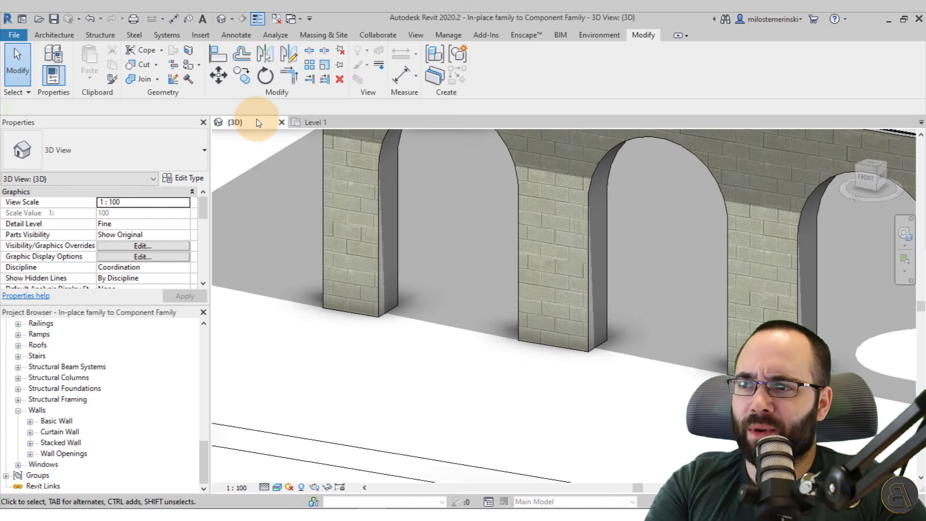
pyautogui.scroll(-3, 496, 321)
pyautogui.moveTo(496, 320); pyautogui.dragTo(517, 340, button='middle')
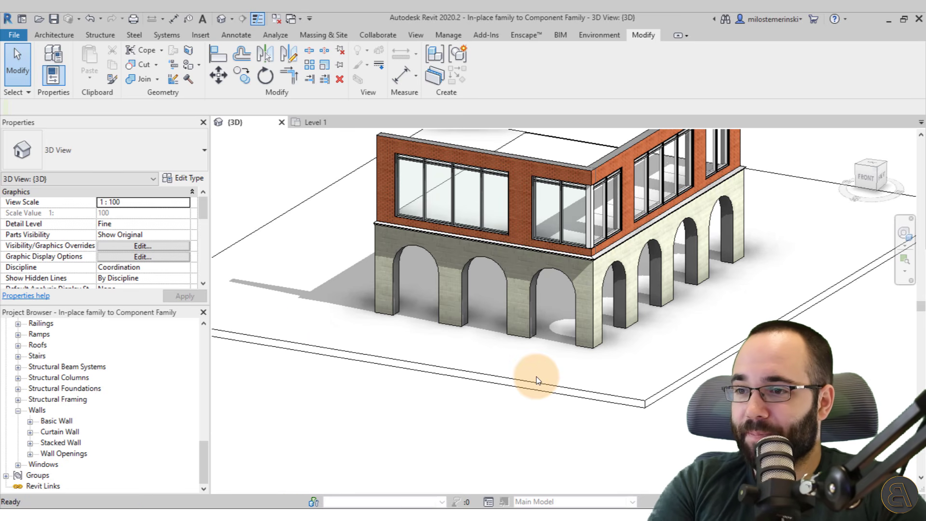
pyautogui.scroll(6, 506, 358)
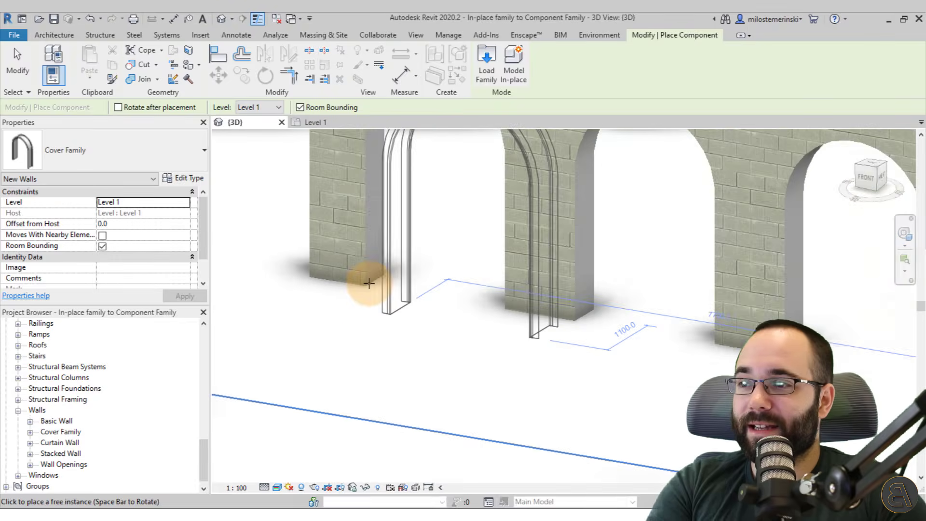
pyautogui.click(358, 277)
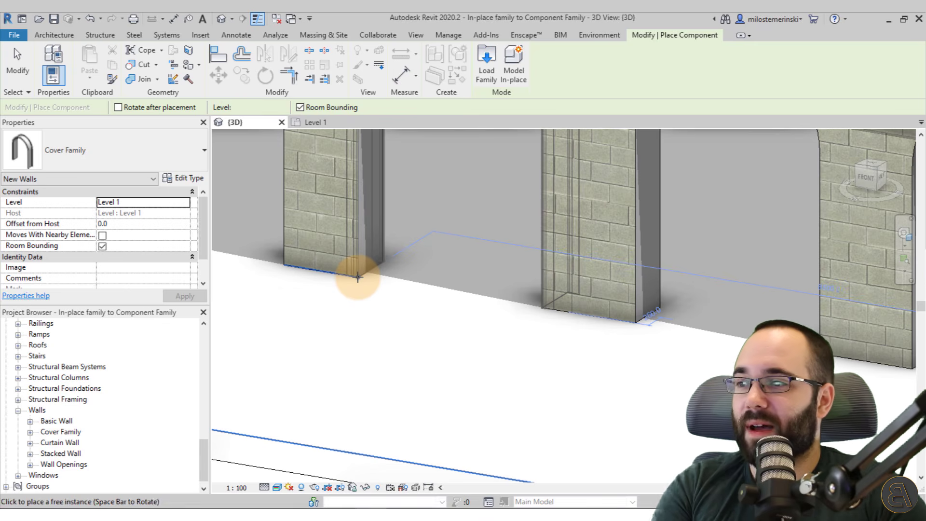
pyautogui.scroll(-4, 358, 278)
pyautogui.press('Escape')
pyautogui.press('Escape')
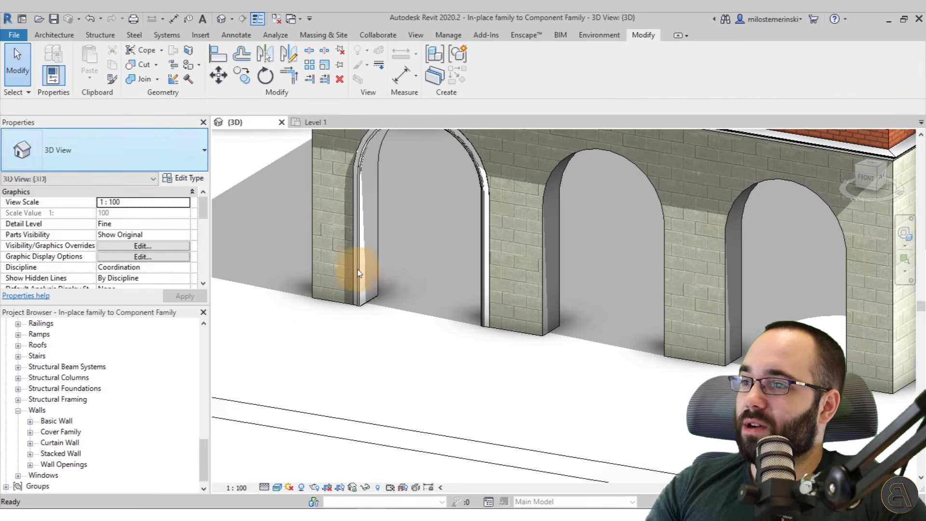
pyautogui.click(355, 223)
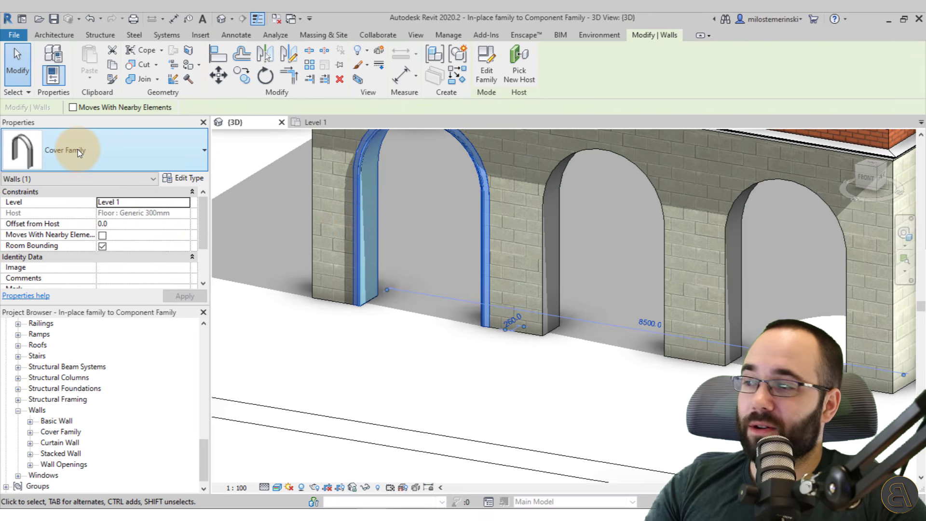
pyautogui.click(420, 378)
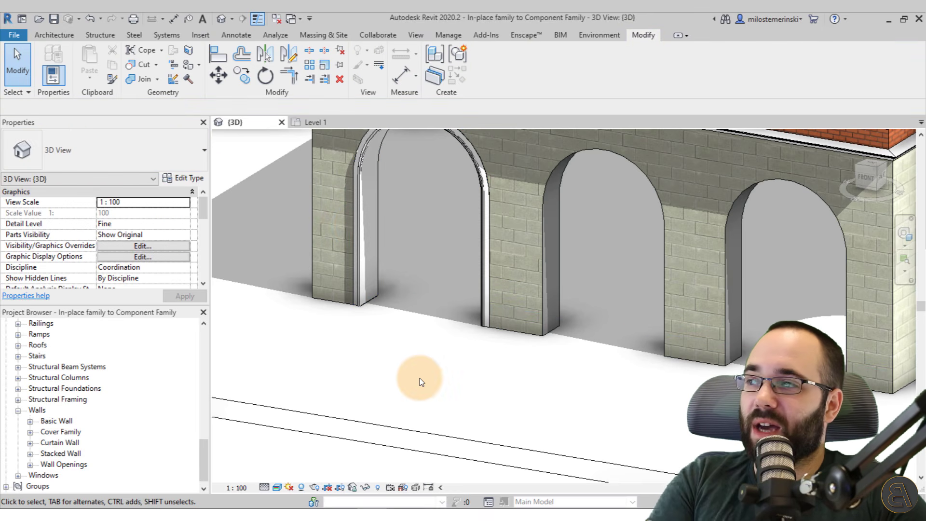
# Step: In the Level 1 plan, place Cover Family components on the two remaining front-wall arches, snapped to the piers' front inner corners
pyautogui.click(70, 38)
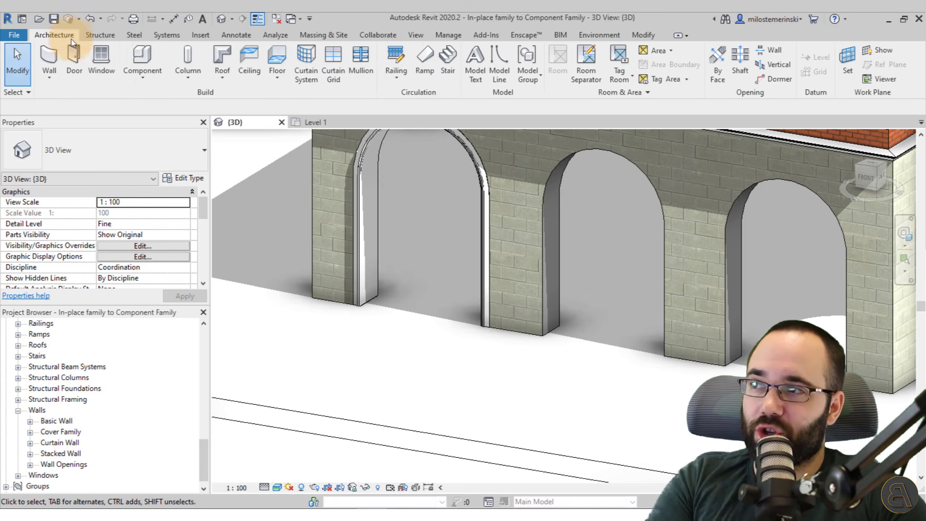
pyautogui.click(143, 54)
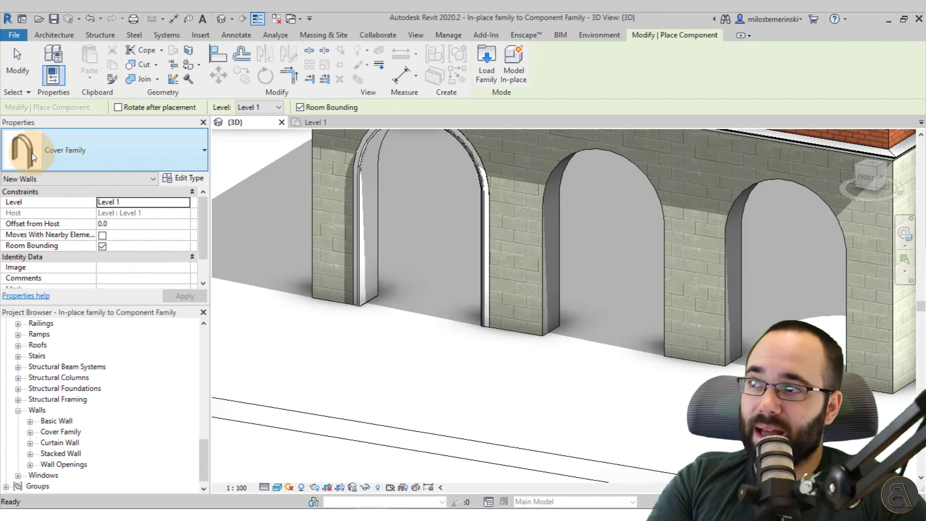
pyautogui.click(311, 124)
pyautogui.scroll(5, 641, 331)
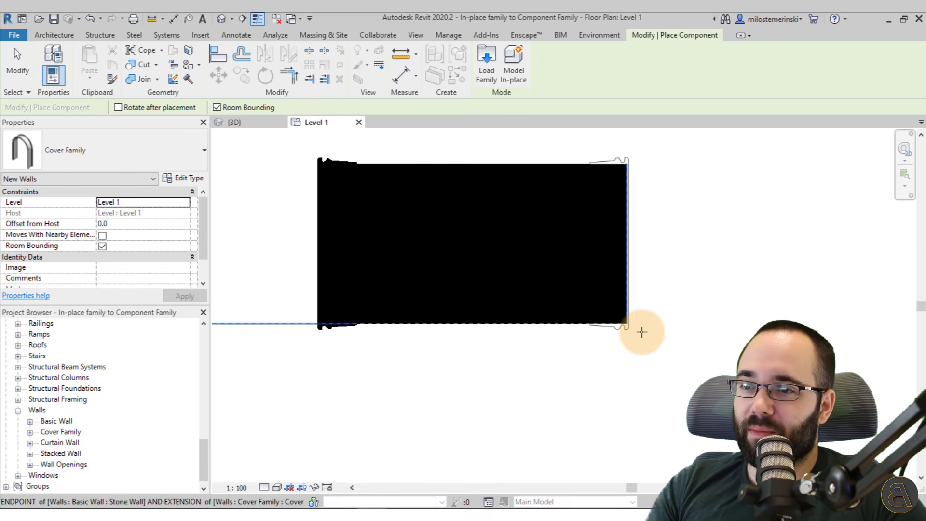
pyautogui.scroll(-3, 622, 321)
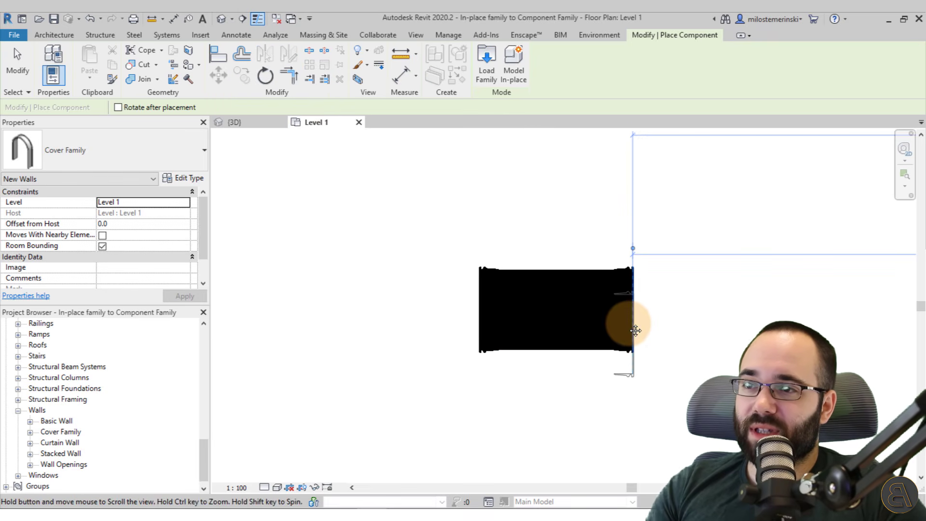
pyautogui.scroll(3, 627, 325)
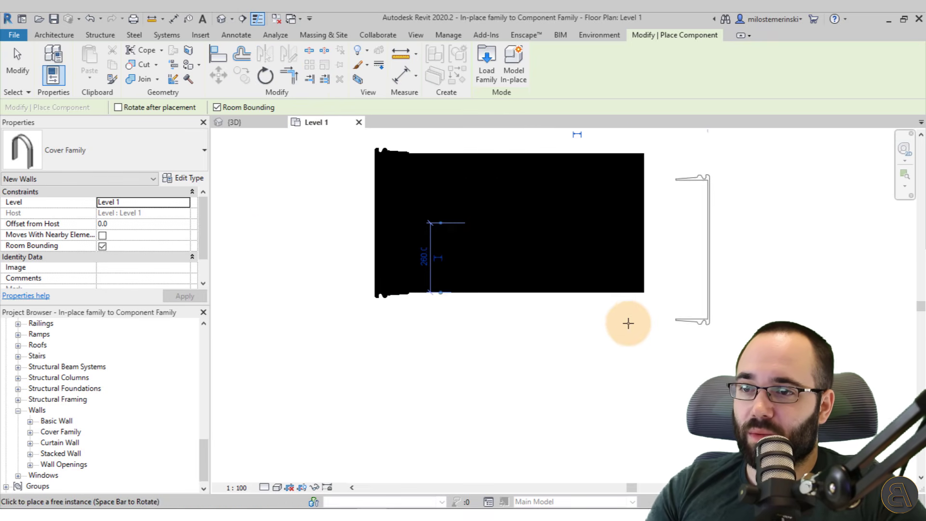
pyautogui.click(646, 294)
# Step: Rotate the Cover Family to match the side wall and place it on the arch beside the corner pier, snapped to the pier's corner
pyautogui.scroll(-3, 645, 294)
pyautogui.moveTo(645, 293); pyautogui.dragTo(628, 314, button='middle')
pyautogui.scroll(2, 569, 376)
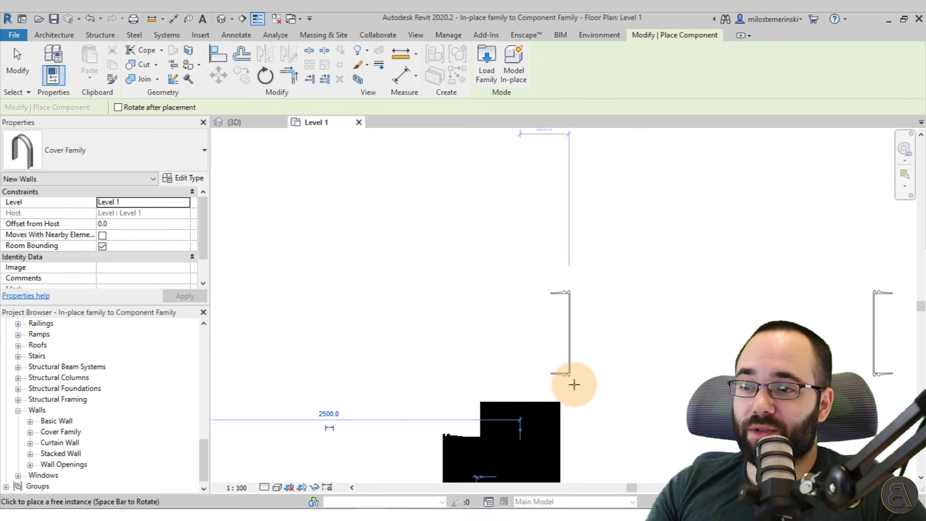
pyautogui.press('space')
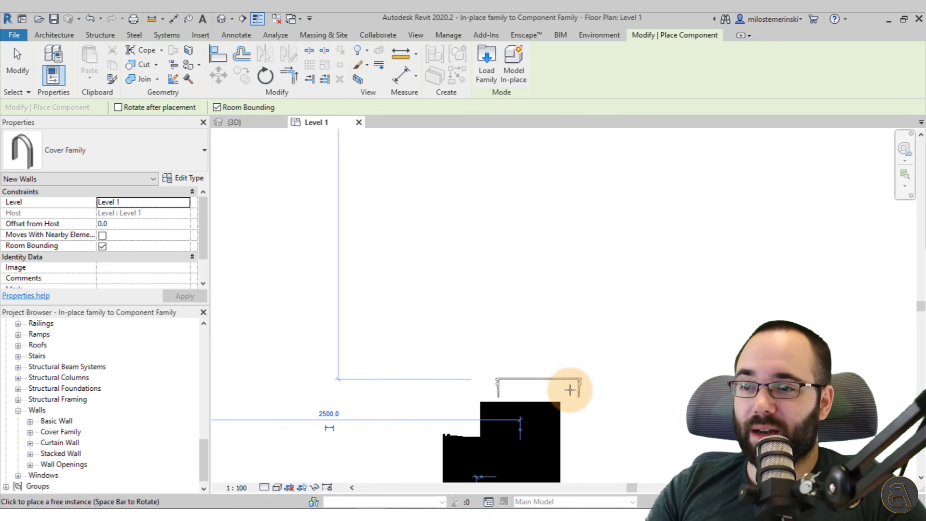
pyautogui.click(561, 417)
# Step: Continue along the side wall, placing a Cover Family at the outer corner of the next pier, and end the placement
pyautogui.scroll(-3, 564, 285)
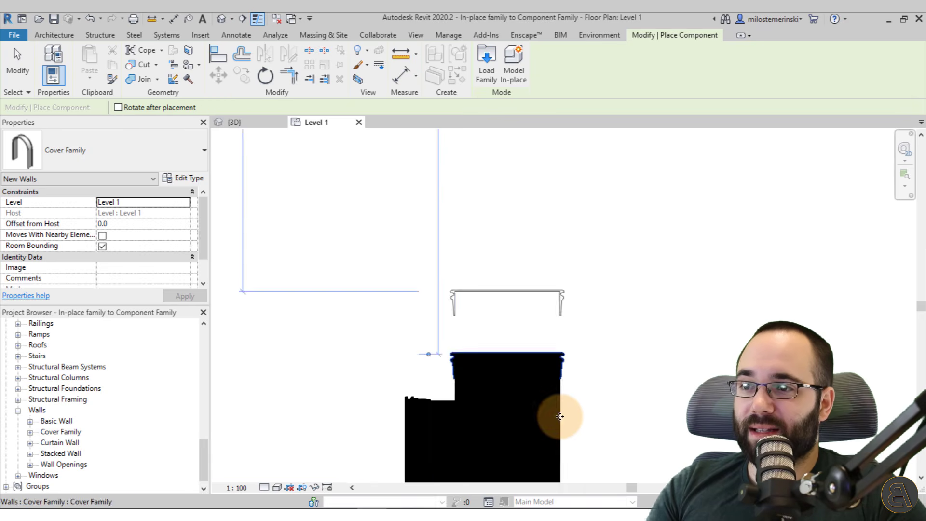
pyautogui.moveTo(559, 415); pyautogui.dragTo(555, 159, button='middle')
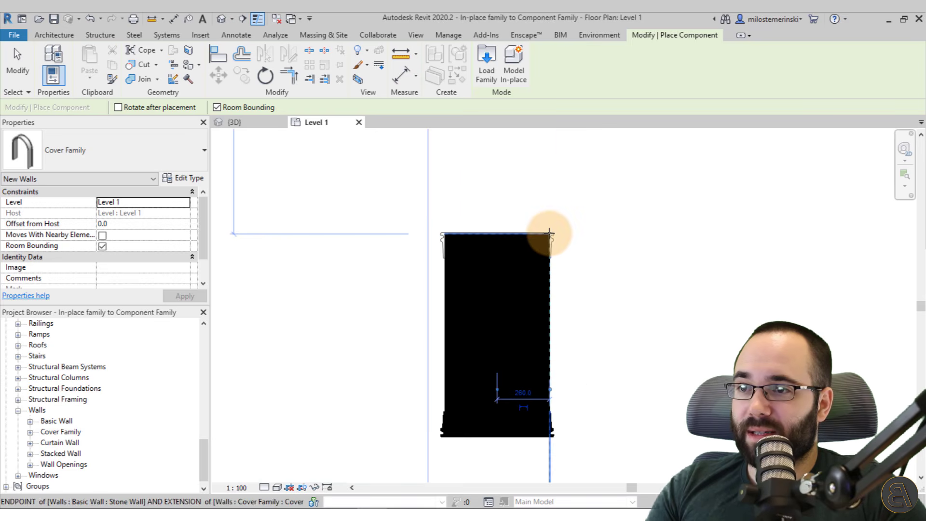
pyautogui.scroll(-4, 555, 244)
pyautogui.scroll(2, 551, 263)
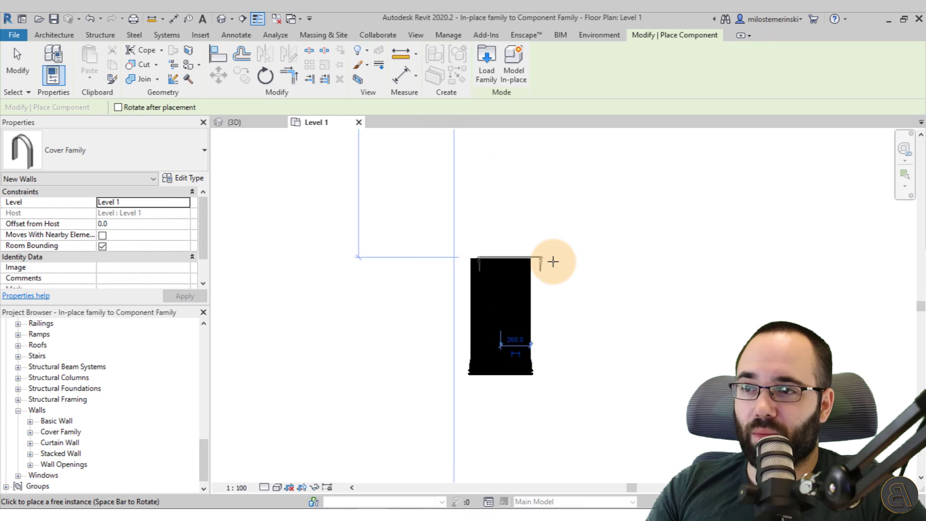
pyautogui.click(531, 259)
pyautogui.scroll(-2, 529, 259)
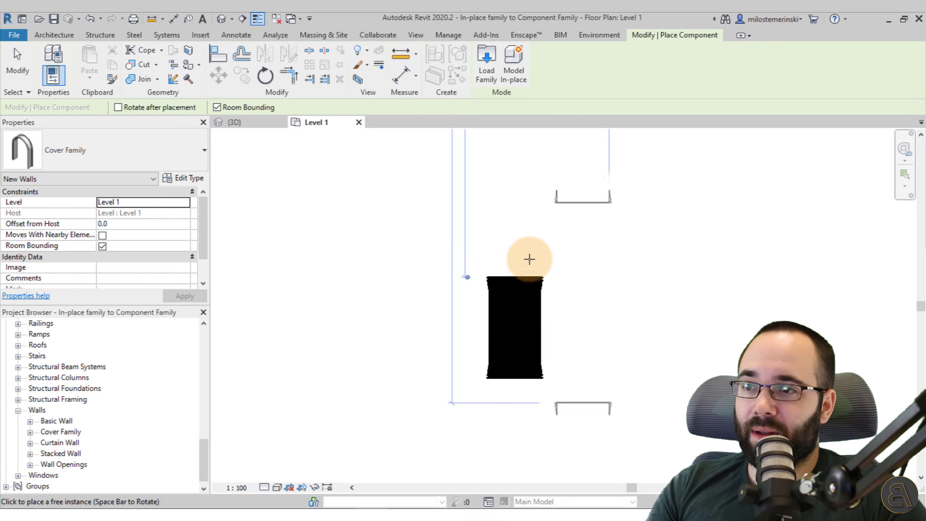
pyautogui.moveTo(529, 259); pyautogui.dragTo(552, 230, button='middle')
pyautogui.press('Escape')
pyautogui.press('Escape')
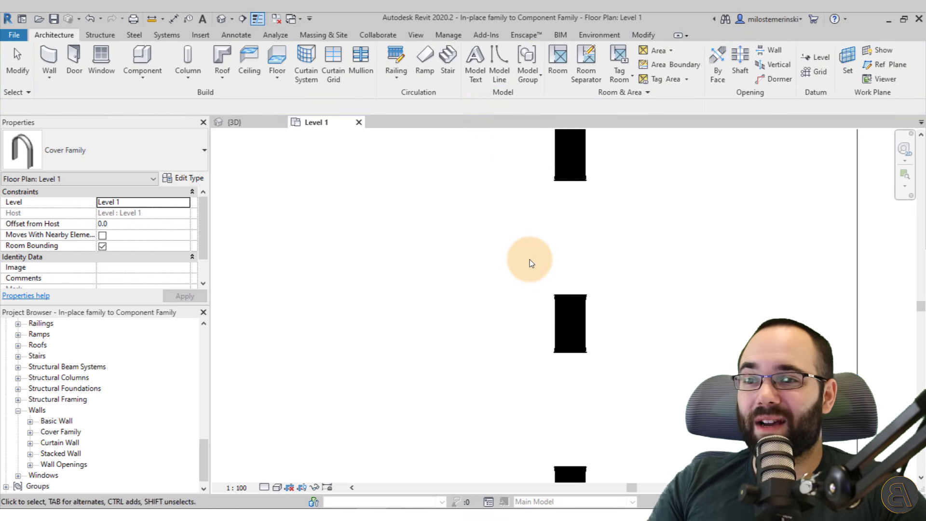
# Step: Restart the Component command and cover the remaining side-wall arches with the Cover Family, snapped to the pier corners
pyautogui.scroll(-4, 530, 260)
pyautogui.moveTo(530, 260); pyautogui.dragTo(535, 265, button='middle')
pyautogui.scroll(5, 536, 256)
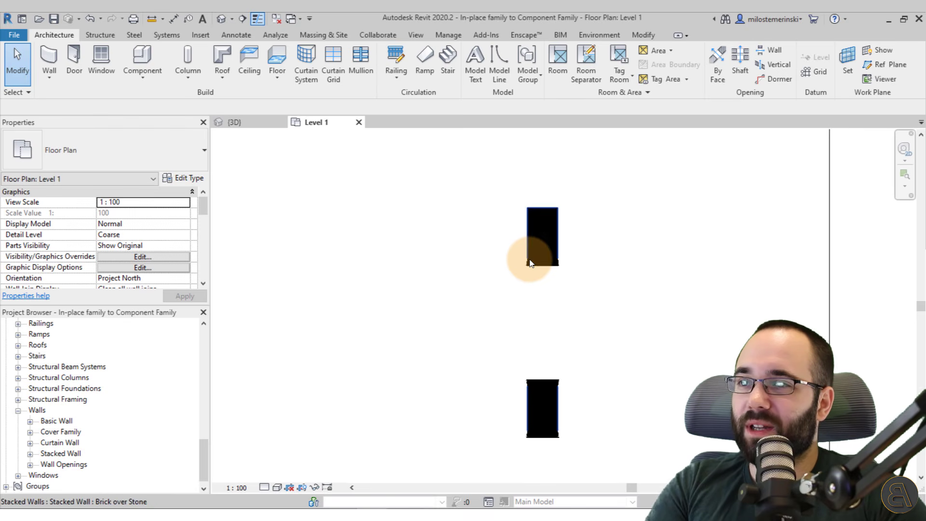
pyautogui.click(137, 57)
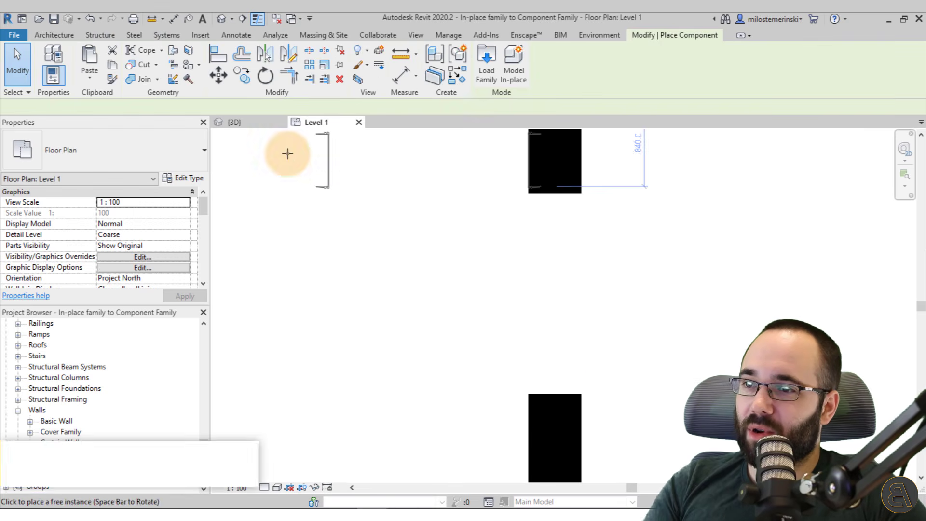
pyautogui.scroll(4, 582, 393)
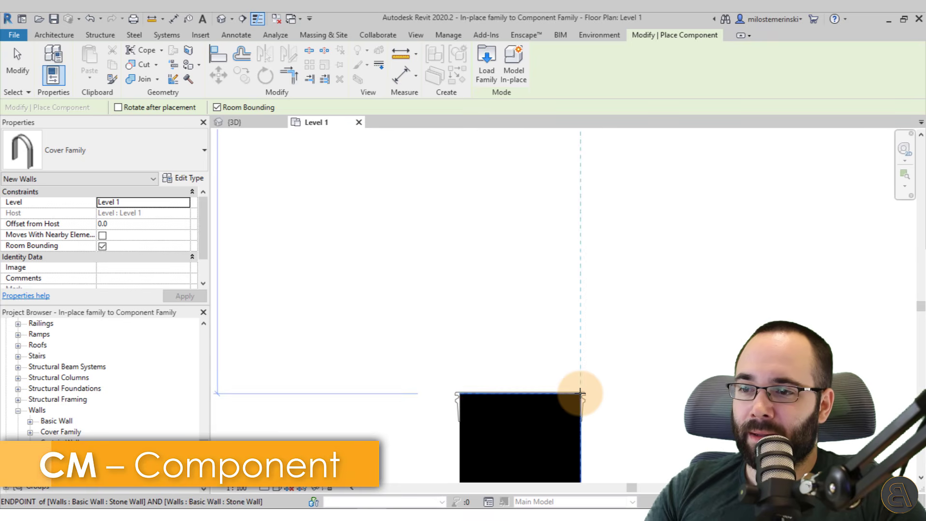
pyautogui.scroll(-5, 641, 332)
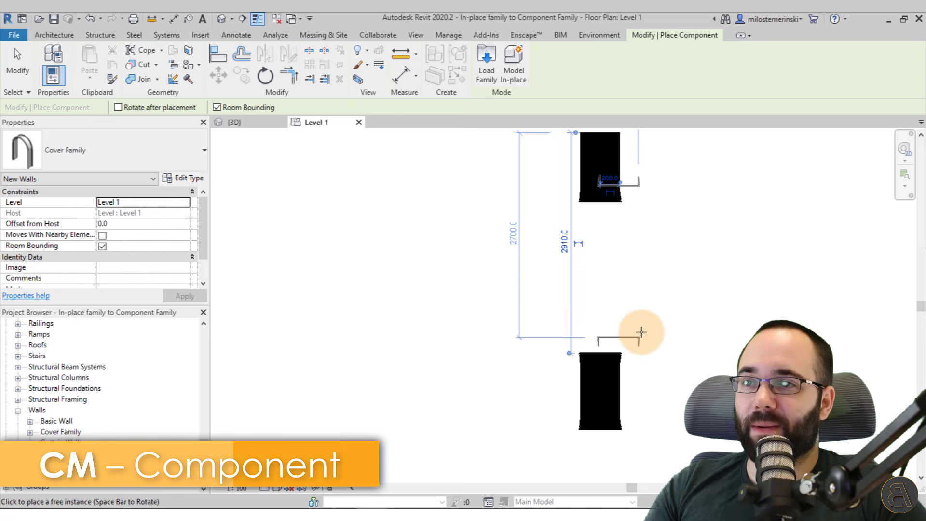
pyautogui.press('Escape')
pyautogui.press('Escape')
# Step: In the 3D view, open the Cover Family for editing from the side-wall arch nearest the building corner
pyautogui.click(244, 123)
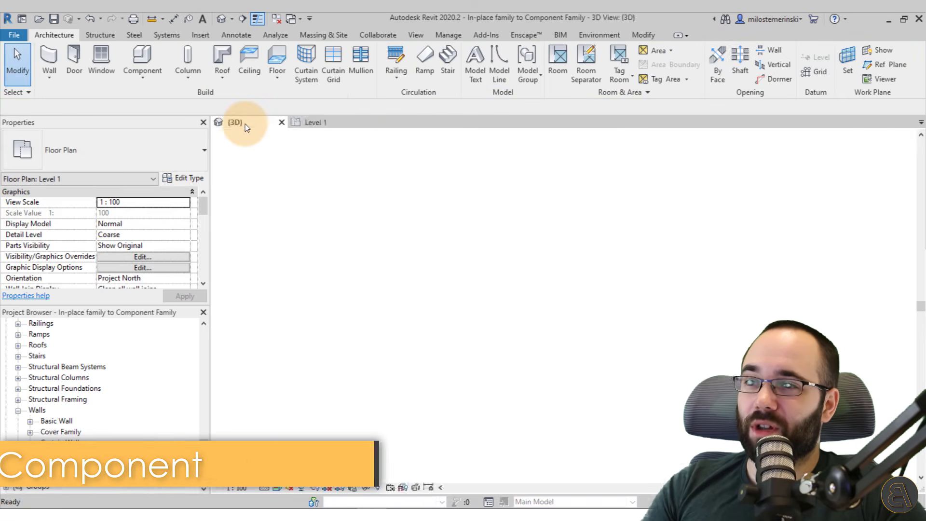
pyautogui.scroll(-4, 245, 123)
pyautogui.keyDown('shift'); pyautogui.moveTo(245, 124); pyautogui.dragTo(514, 372, button='middle'); pyautogui.keyUp('shift')
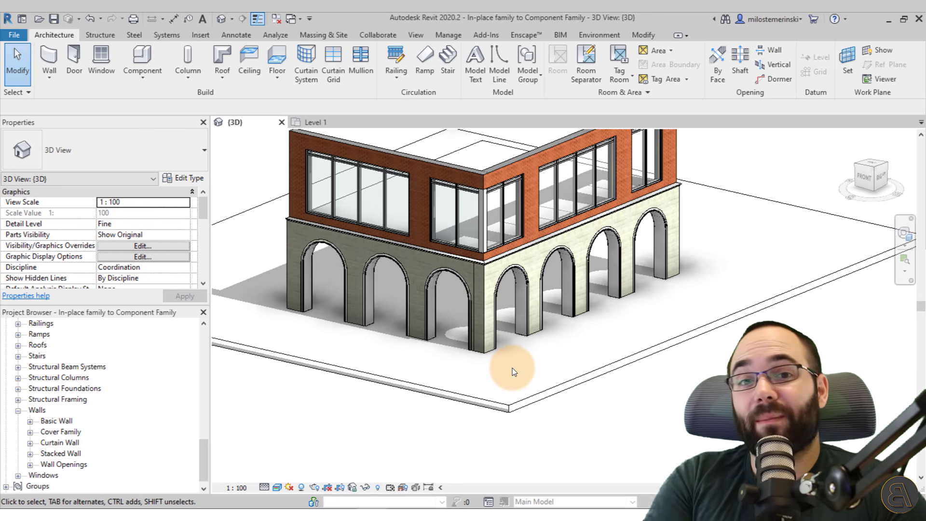
pyautogui.click(519, 315)
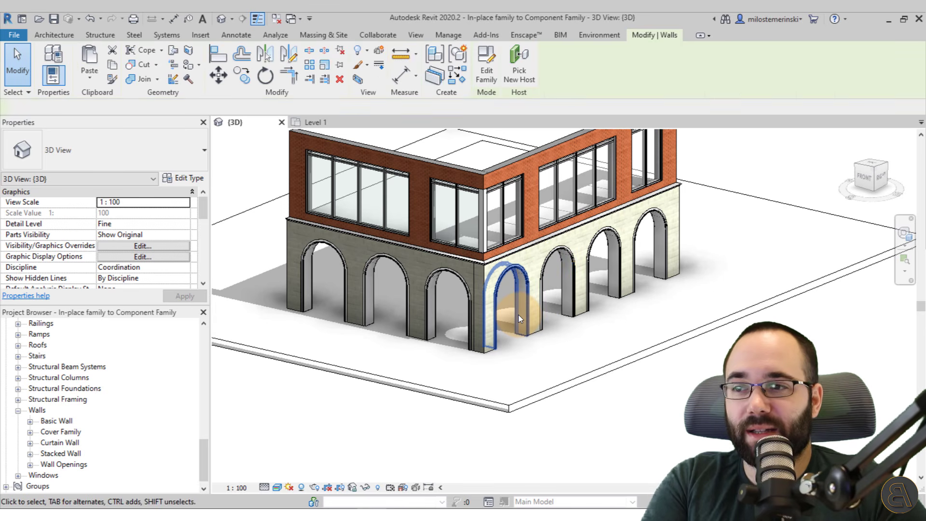
pyautogui.click(491, 86)
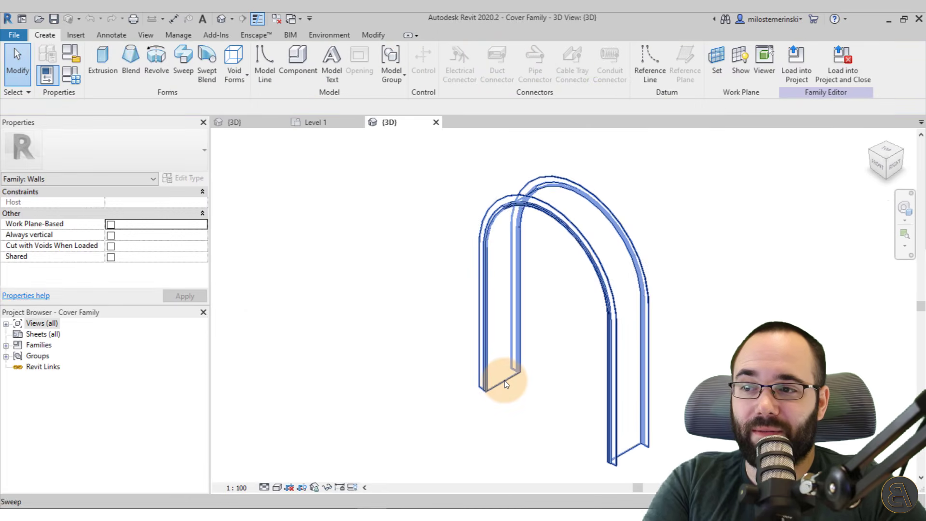
# Step: In the cover's sweep profile, move the long line facing the opening to about 185 mm from the path and finish the sweep
pyautogui.click(490, 337)
pyautogui.click(416, 74)
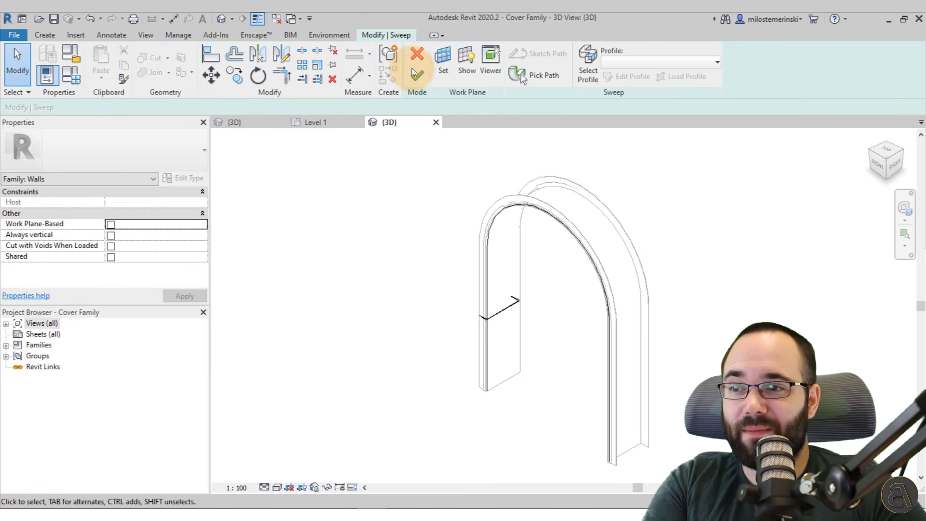
pyautogui.scroll(5, 500, 332)
pyautogui.doubleClick(502, 337)
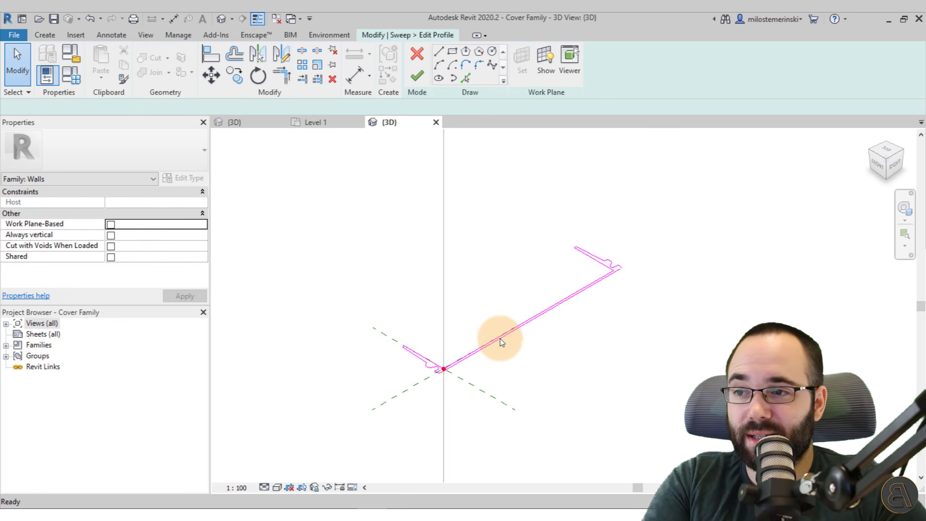
pyautogui.scroll(3, 488, 347)
pyautogui.click(482, 334)
pyautogui.moveTo(497, 344); pyautogui.dragTo(597, 397)
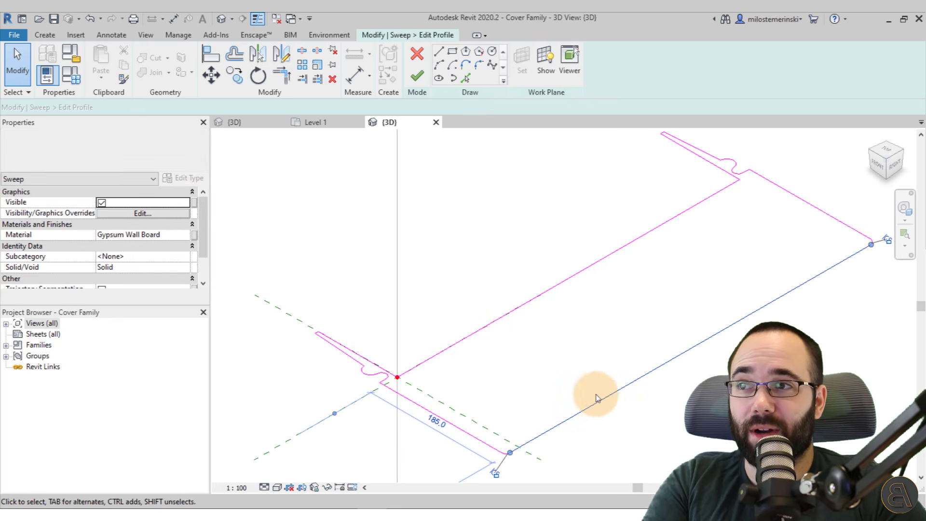
pyautogui.click(420, 79)
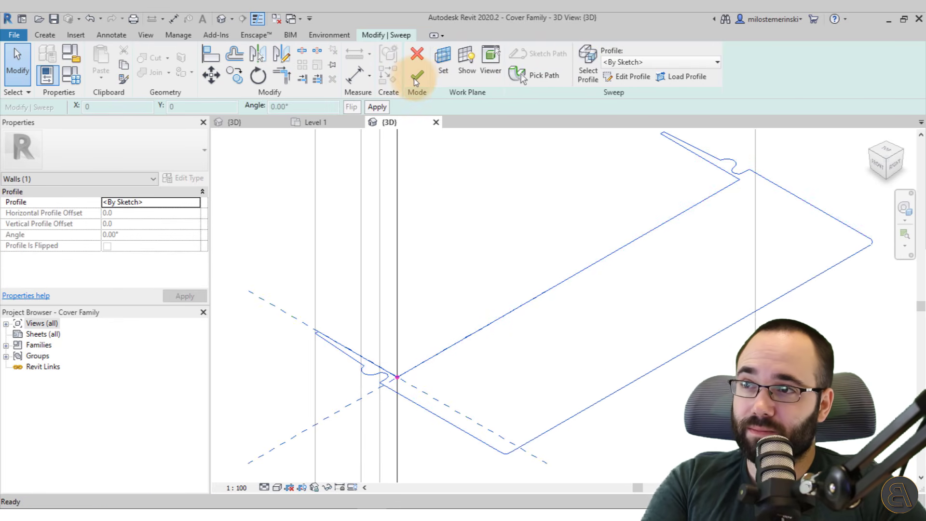
pyautogui.click(412, 78)
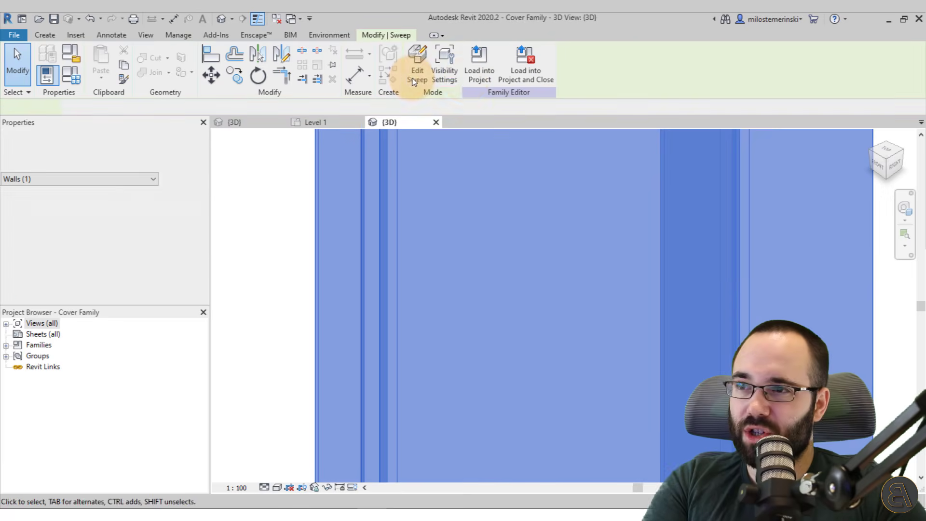
# Step: Load the modified Cover Family into the project, overwriting the existing version, and inspect the arches from several angles
pyautogui.click(482, 81)
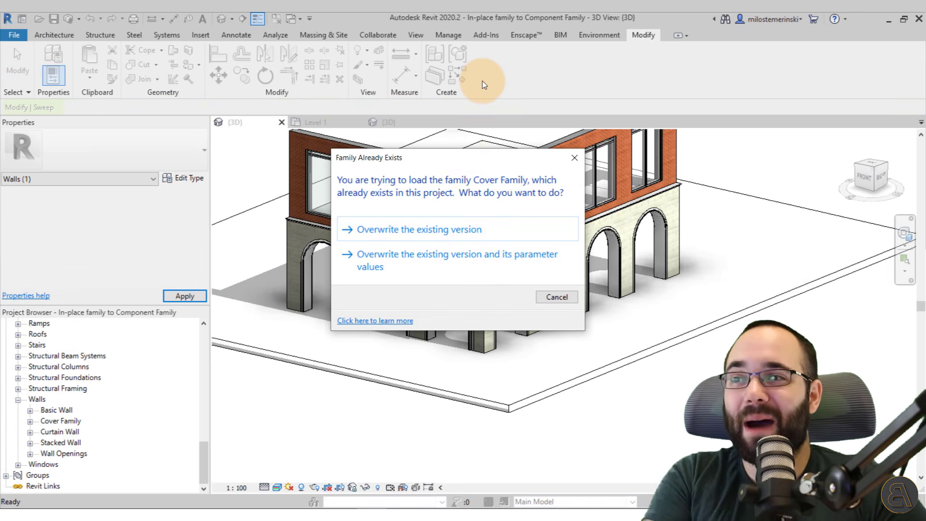
pyautogui.click(423, 230)
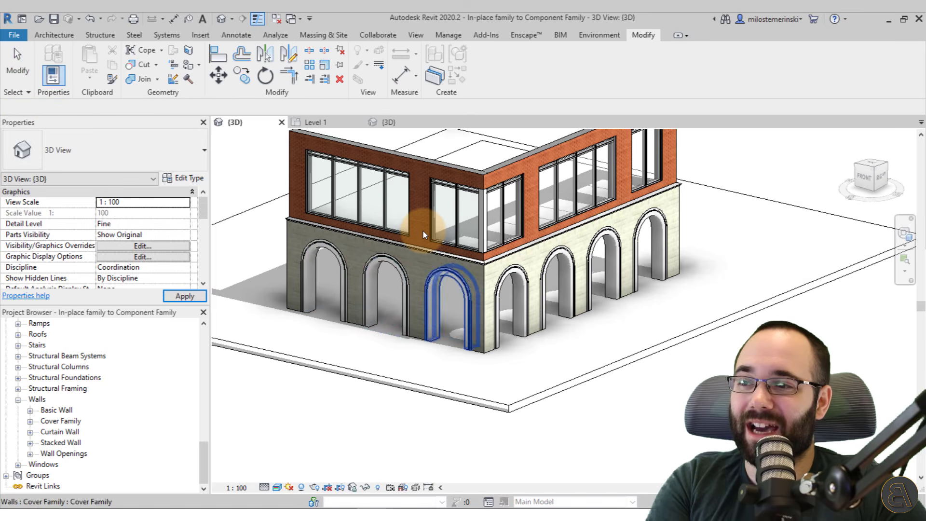
pyautogui.scroll(5, 423, 232)
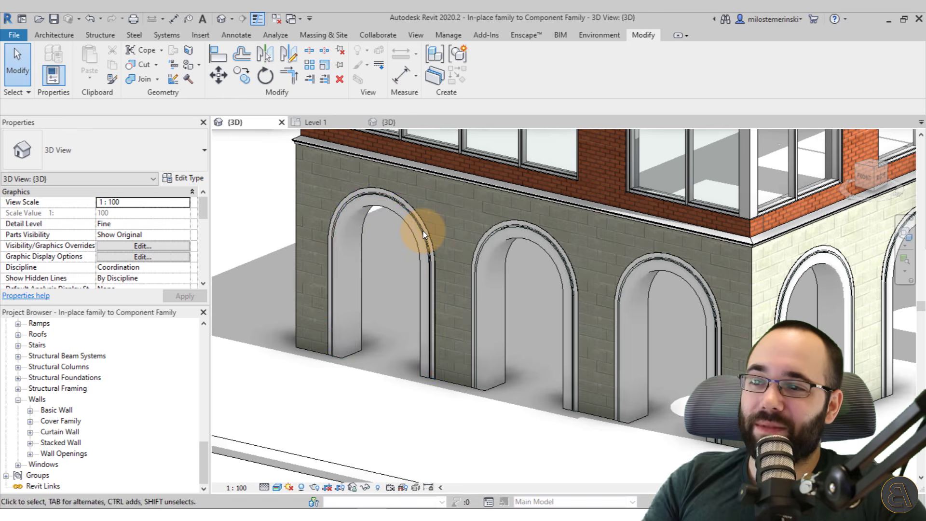
pyautogui.scroll(-5, 424, 231)
pyautogui.keyDown('shift'); pyautogui.moveTo(423, 231); pyautogui.dragTo(587, 415, button='middle'); pyautogui.keyUp('shift')
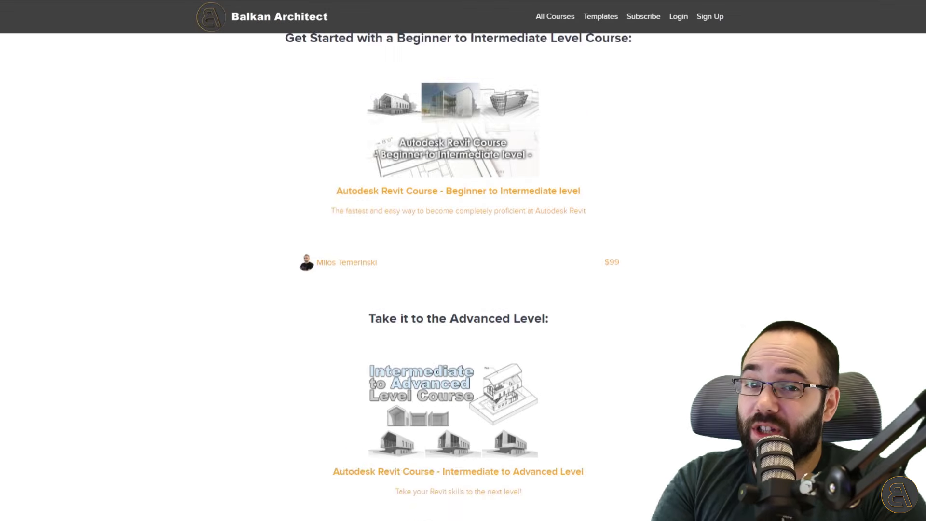
pyautogui.scroll(-7, 458, 278)
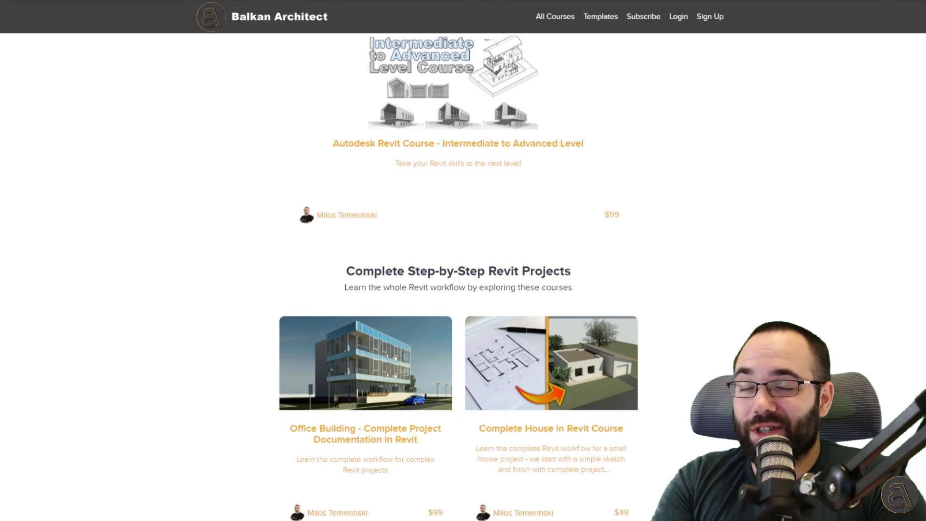
pyautogui.scroll(-9, 458, 278)
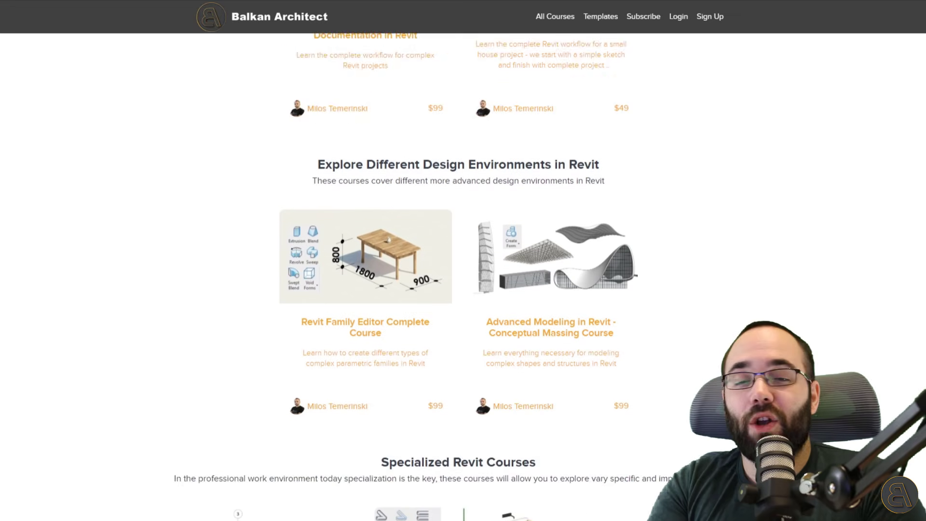
pyautogui.scroll(-9, 458, 277)
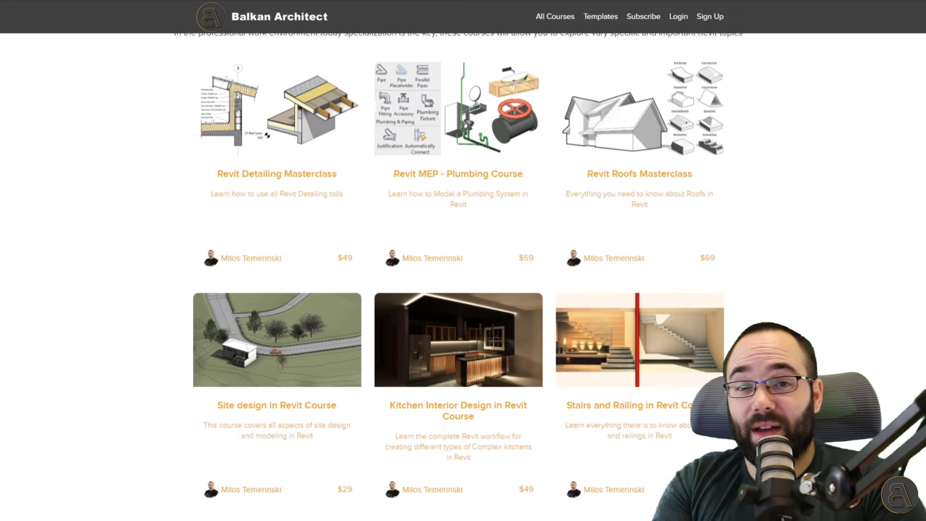